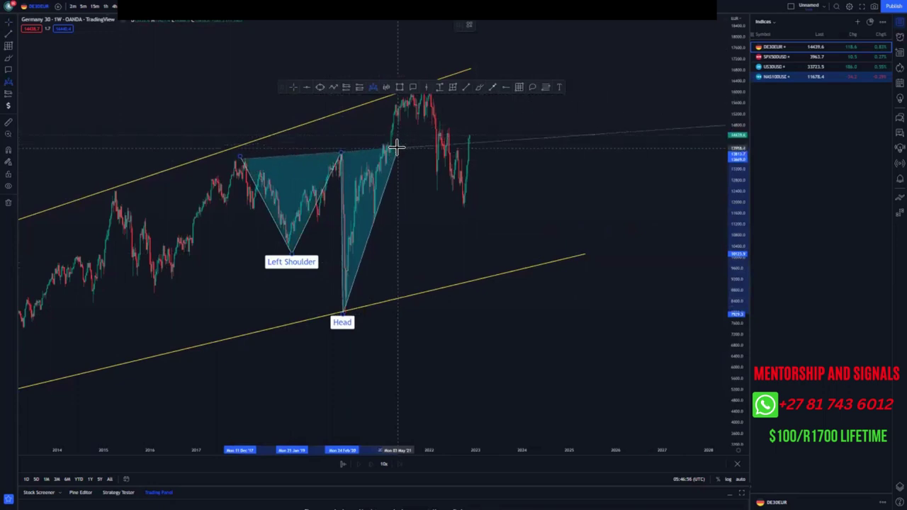
- Complete the head and shoulders pattern by marking the neckline point, the right shoulder at the 2022 low and the end point
{"action": "left_click", "coordinate": [397, 146]}
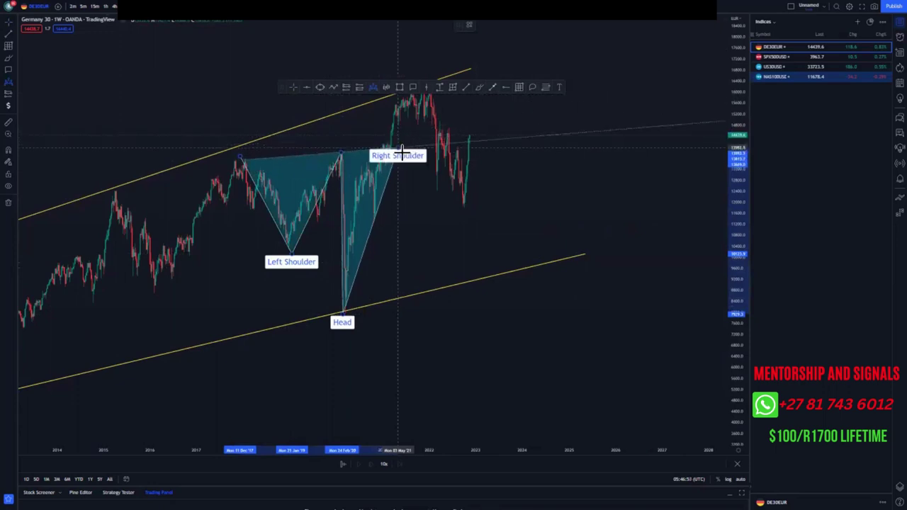
{"action": "left_click", "coordinate": [478, 184]}
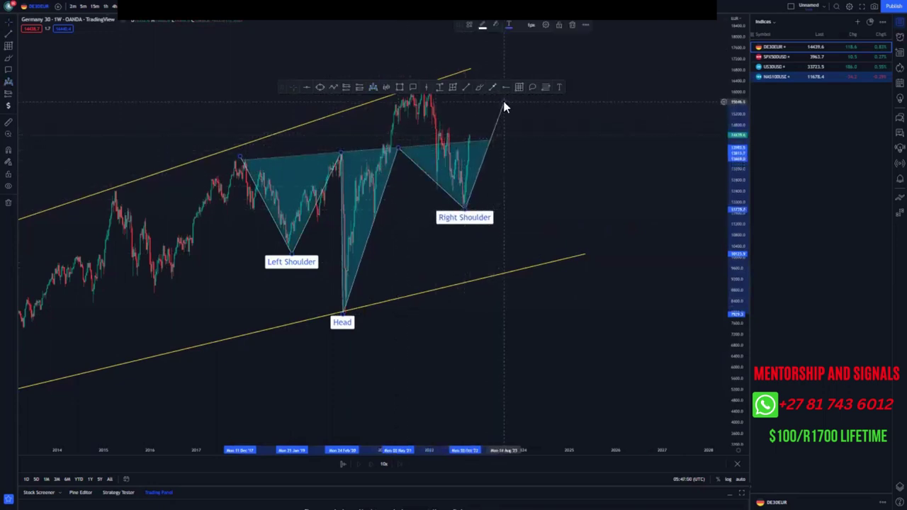
{"action": "left_click", "coordinate": [493, 144]}
- Clear all drawings from the weekly chart and place horizontal rays at the late-2020 low and the early-2022 high
{"action": "key", "text": "Delete"}
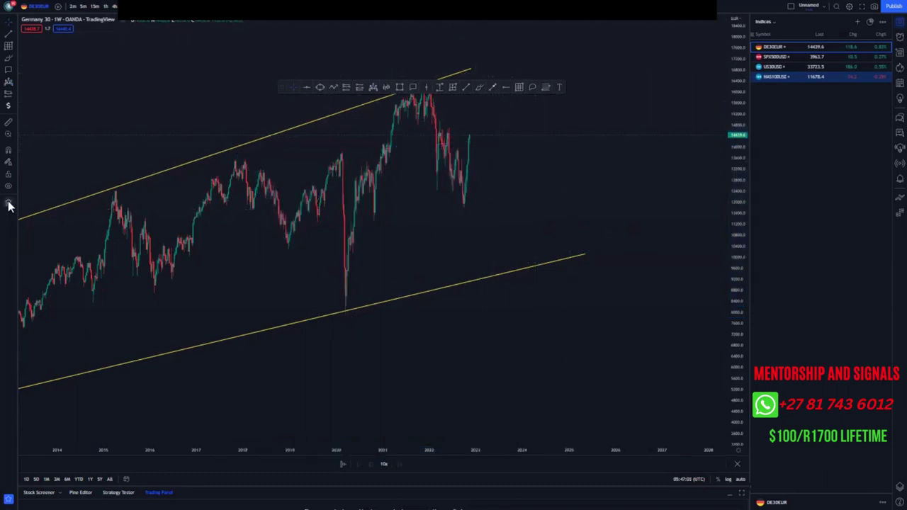
{"action": "left_click", "coordinate": [70, 203]}
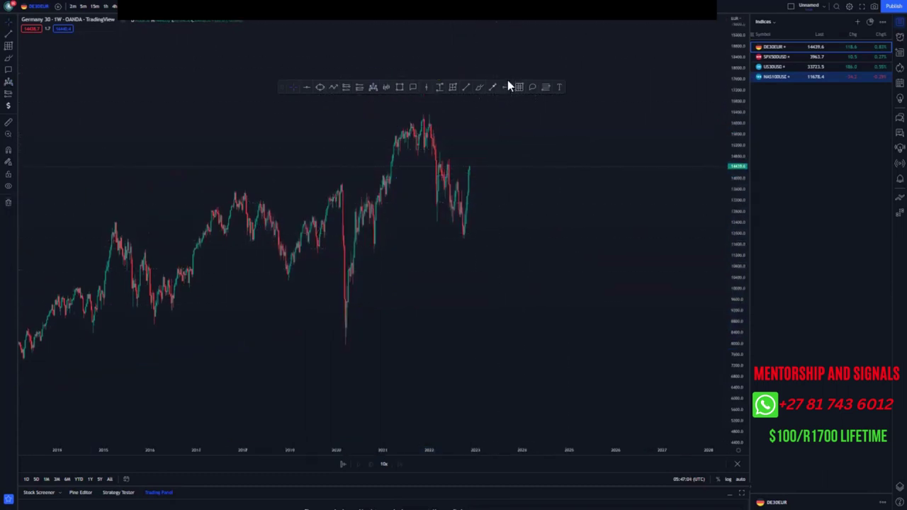
{"action": "left_click", "coordinate": [376, 251]}
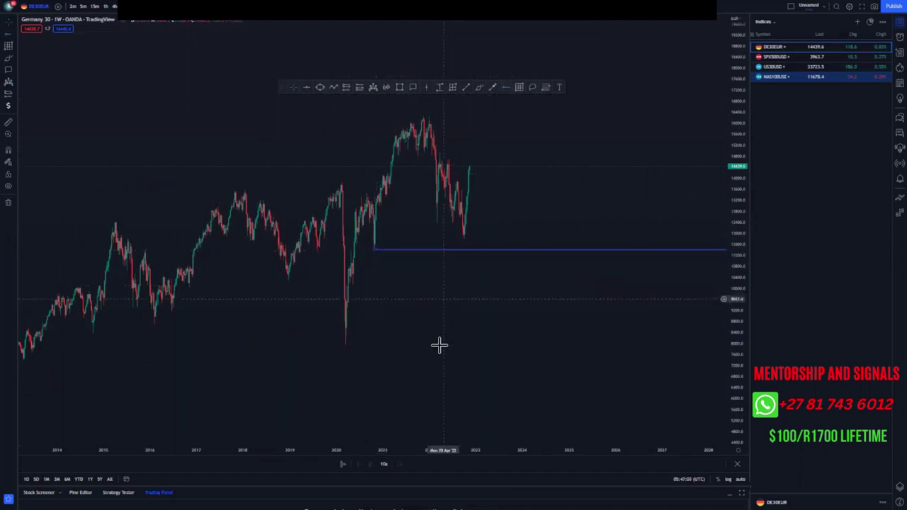
{"action": "left_click", "coordinate": [423, 166]}
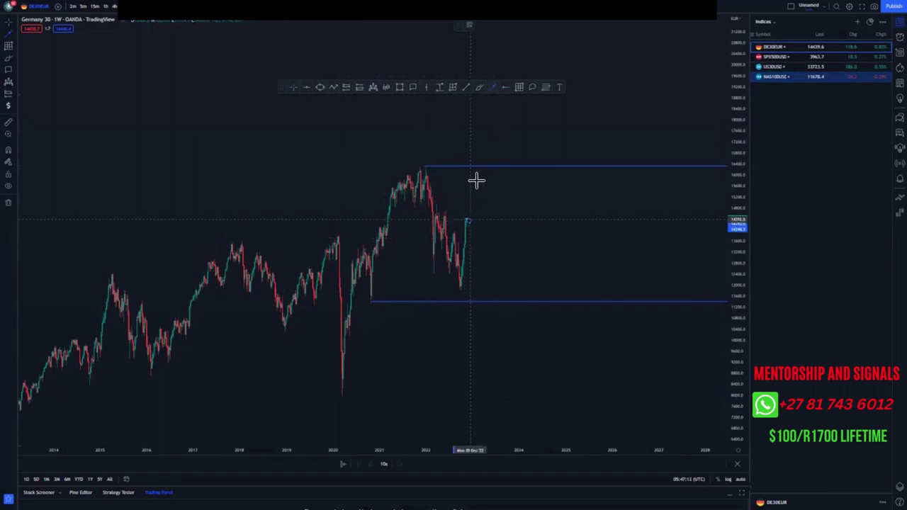
- Draw an arrow from the current price up to the upper ray and another down to the lower ray
{"action": "left_click", "coordinate": [468, 219]}
{"action": "left_click", "coordinate": [480, 172]}
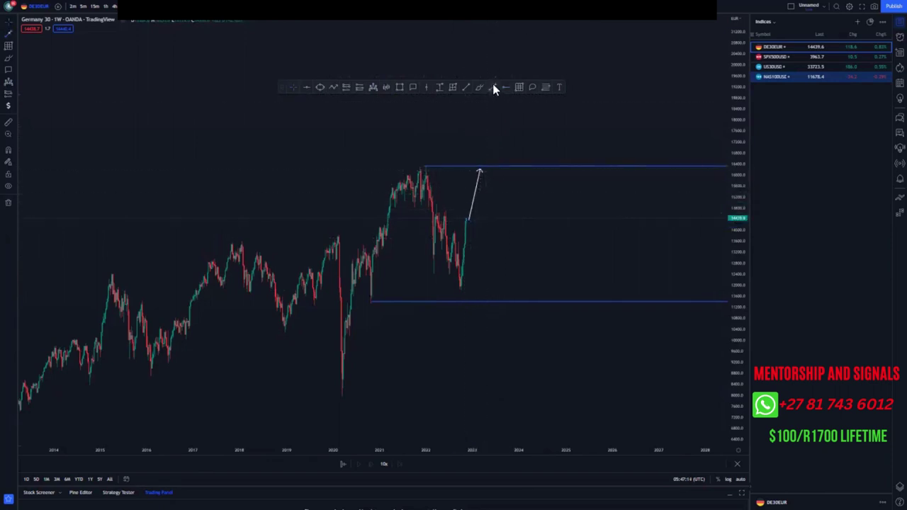
{"action": "double_click", "coordinate": [510, 302]}
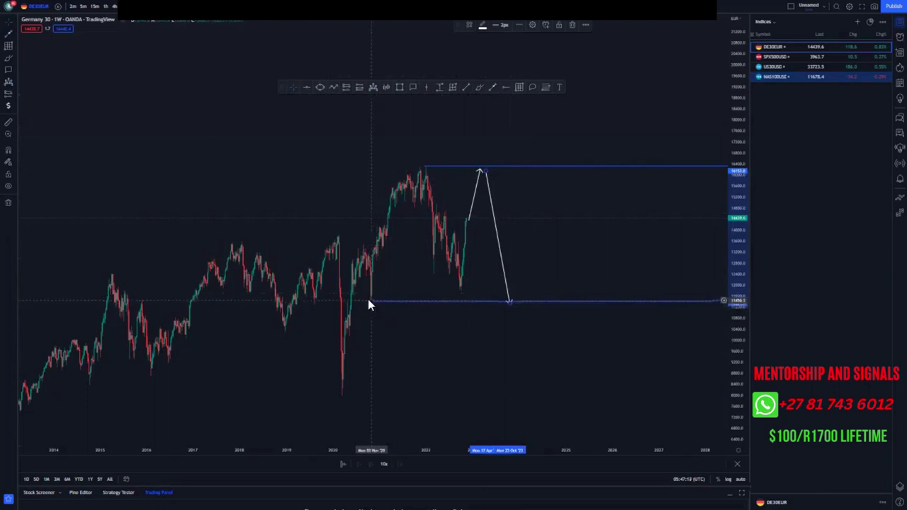
- Align the start of the lower ray with the late-2020 low and switch the chart to the 1D timeframe
{"action": "left_click", "coordinate": [368, 300]}
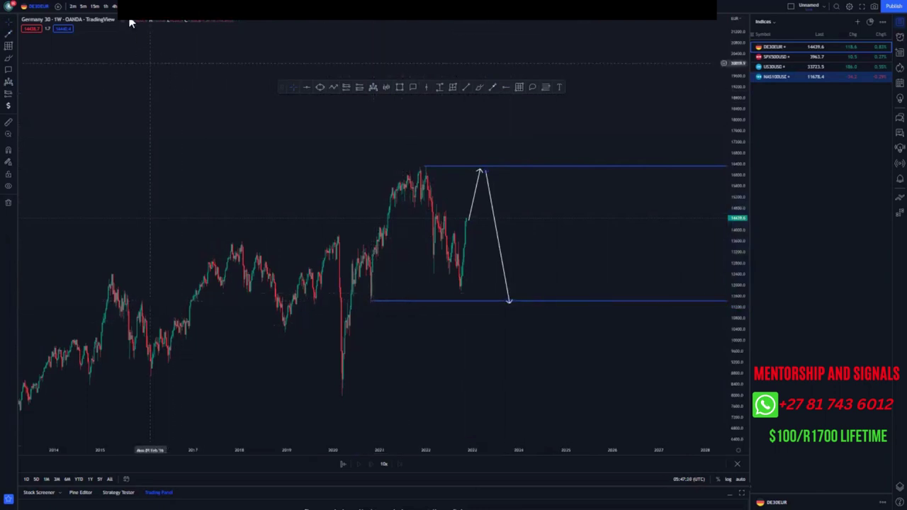
{"action": "type", "text": "1D"}
{"action": "key", "text": "Return"}
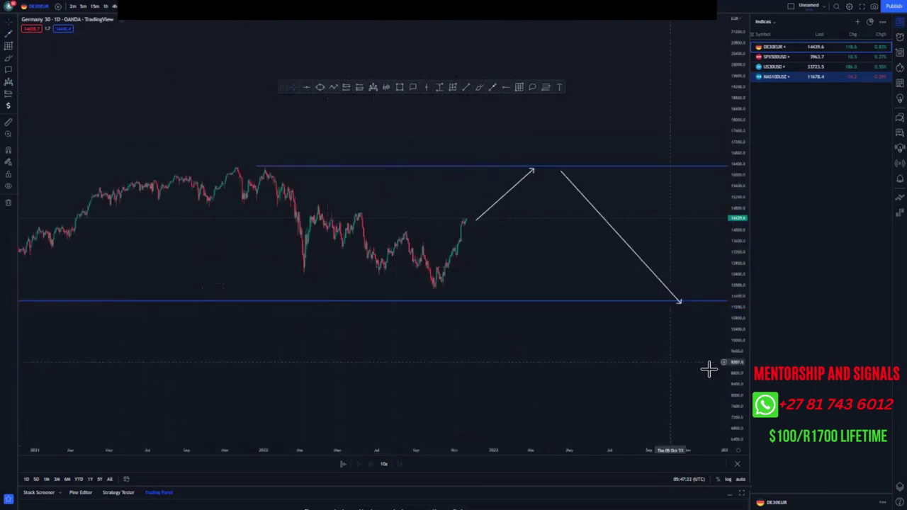
- Draw two falling trend lines, one along the June to August 2022 highs and one along the lows from May 2022
{"action": "left_click_drag", "start_coordinate": [734, 385], "coordinate": [477, 103]}
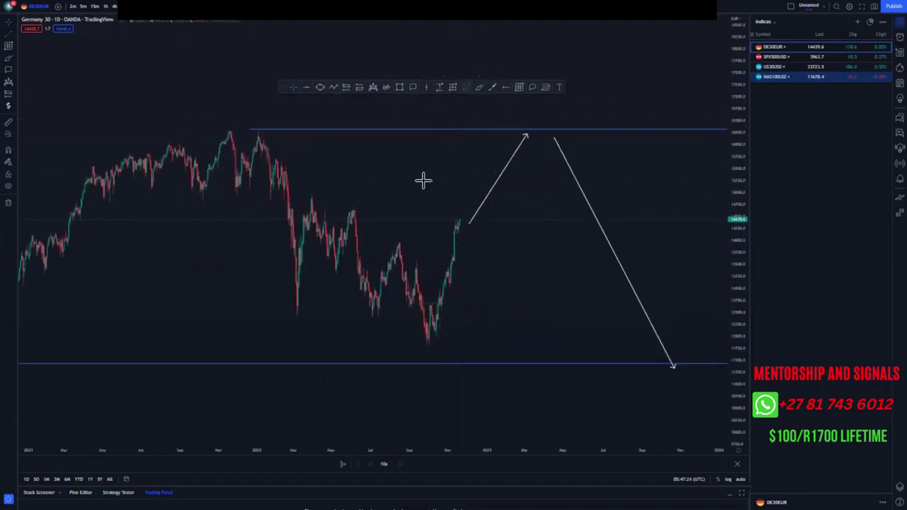
{"action": "left_click", "coordinate": [379, 222]}
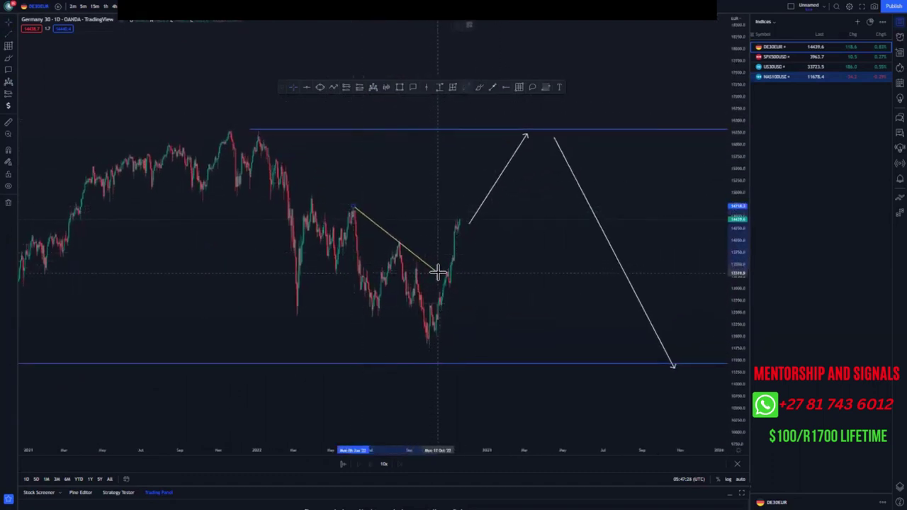
{"action": "left_click", "coordinate": [439, 271]}
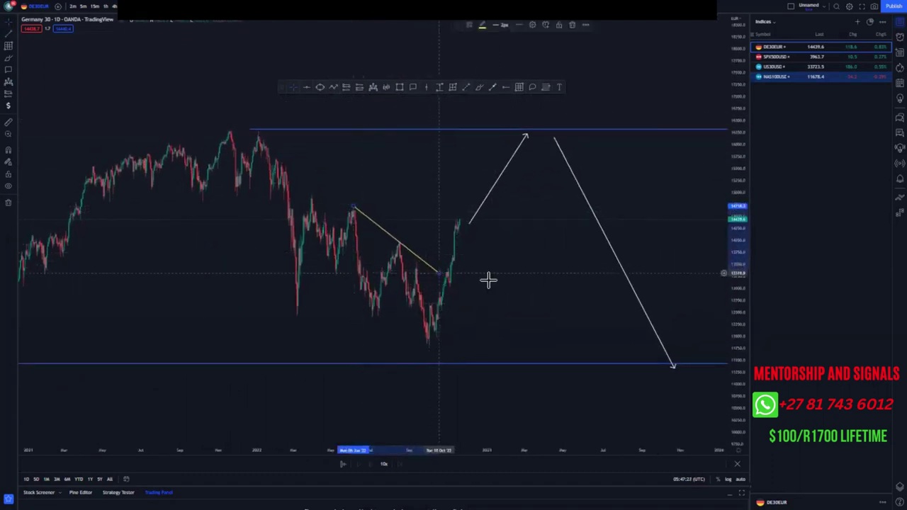
{"action": "left_click", "coordinate": [336, 272]}
{"action": "left_click", "coordinate": [403, 350]}
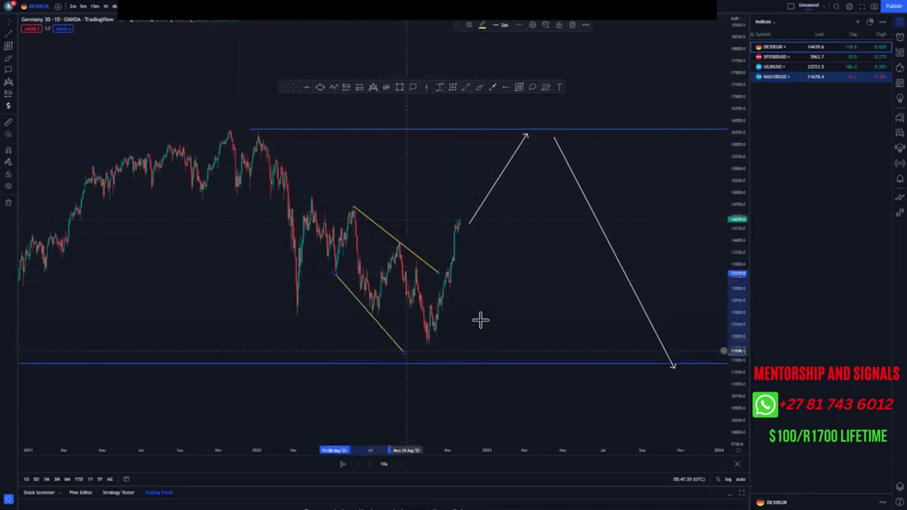
{"action": "left_click", "coordinate": [404, 352]}
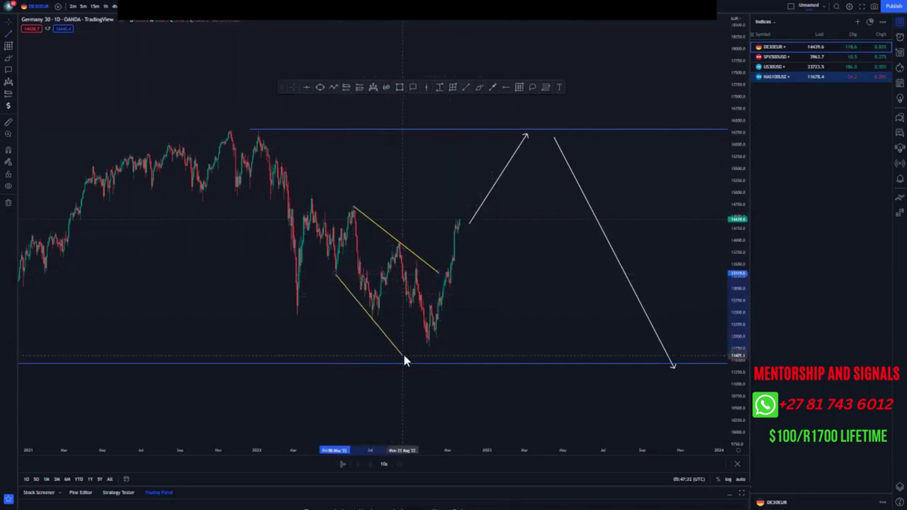
{"action": "left_click", "coordinate": [517, 304]}
- Place horizontal rays at the early-June 2022 high and the late-March 2022 high
{"action": "left_click_drag", "start_coordinate": [482, 262], "coordinate": [385, 302]}
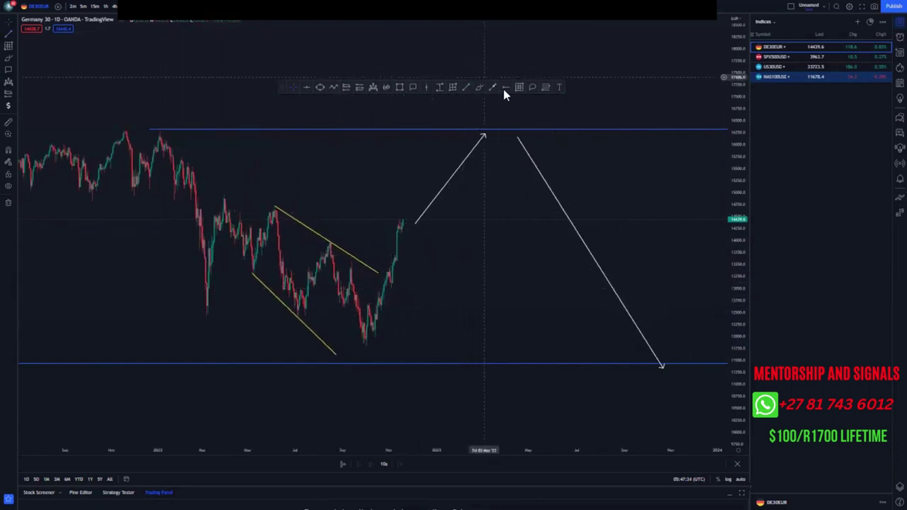
{"action": "left_click", "coordinate": [331, 242]}
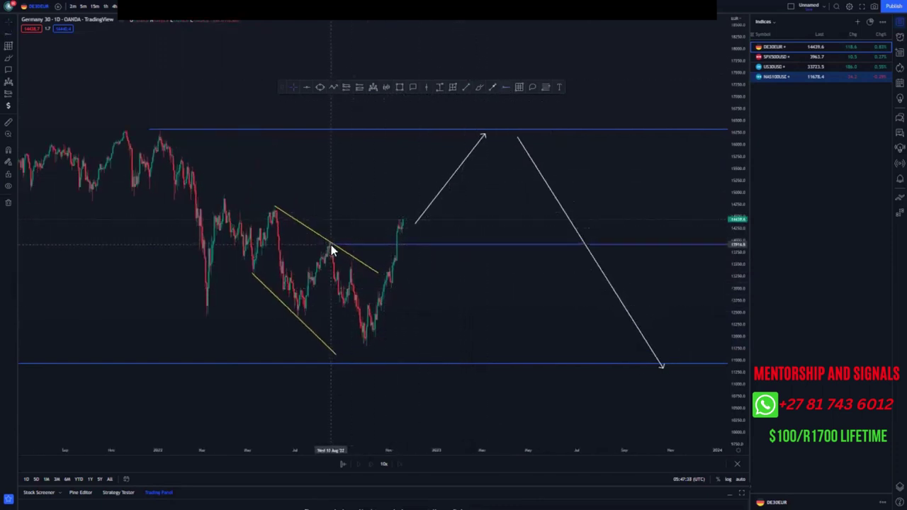
{"action": "left_click_drag", "start_coordinate": [331, 244], "coordinate": [274, 207]}
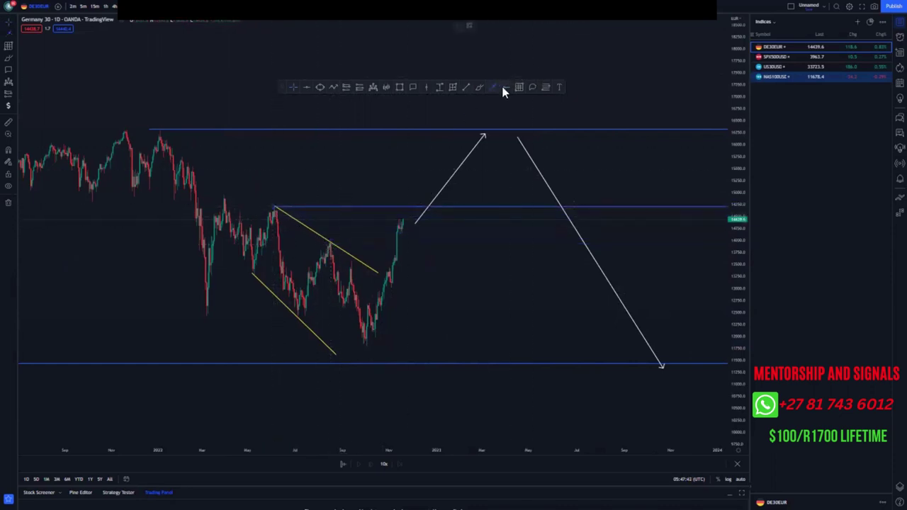
{"action": "left_click", "coordinate": [224, 195]}
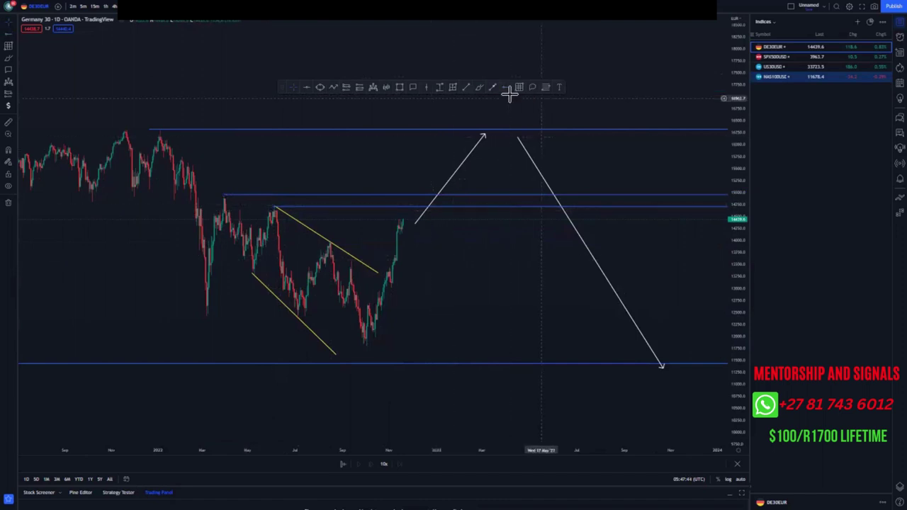
- Try a short arrow up to the late-March high ray and one down to the autumn low, and undo both
{"action": "left_click", "coordinate": [406, 195]}
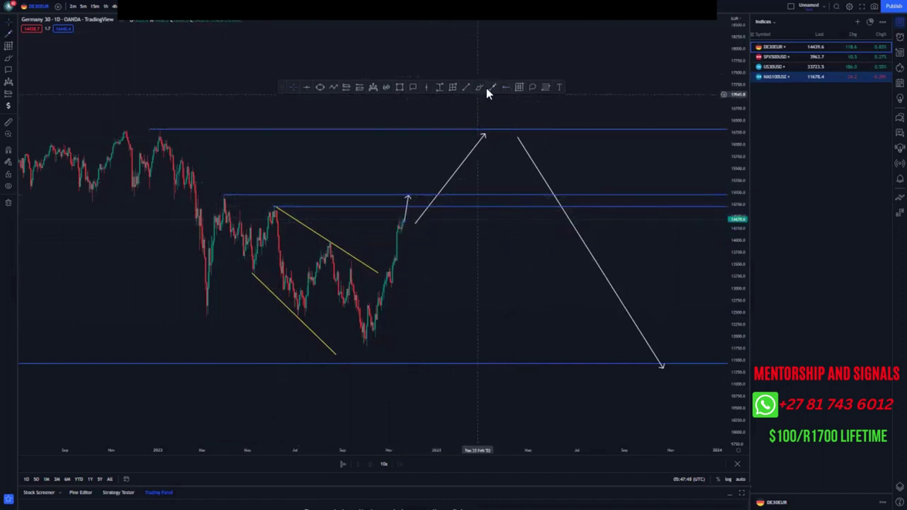
{"action": "left_click", "coordinate": [450, 343]}
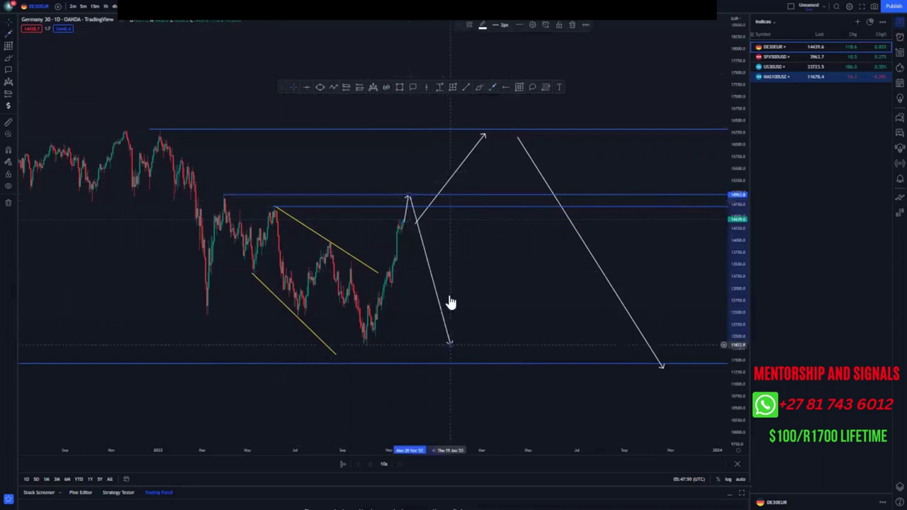
{"action": "left_click", "coordinate": [315, 8]}
{"action": "key", "text": "ctrl+z"}
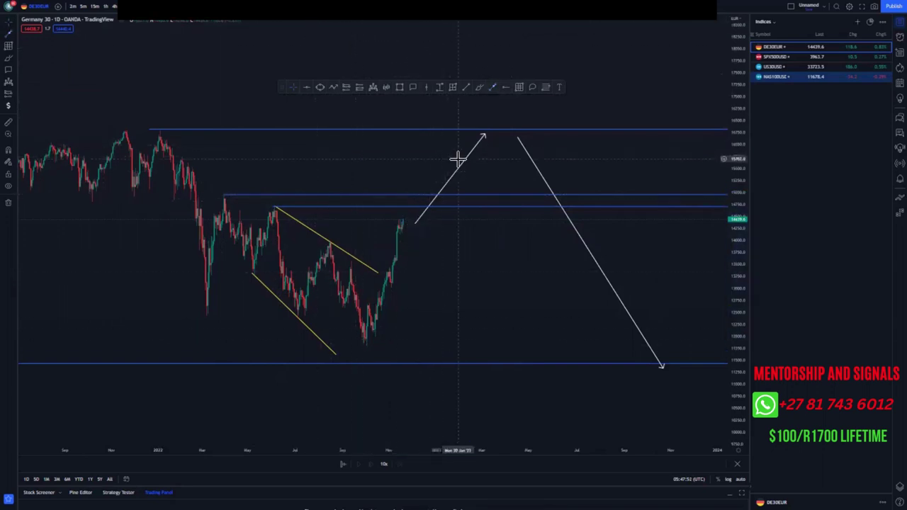
- Delete the two long projection arrows between the upper and lower rays
{"action": "left_click", "coordinate": [470, 160]}
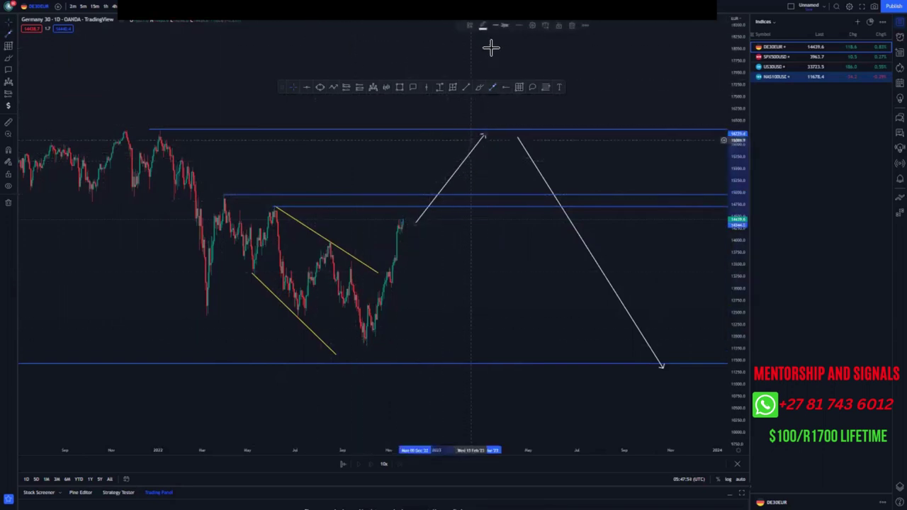
{"action": "left_click", "coordinate": [563, 24]}
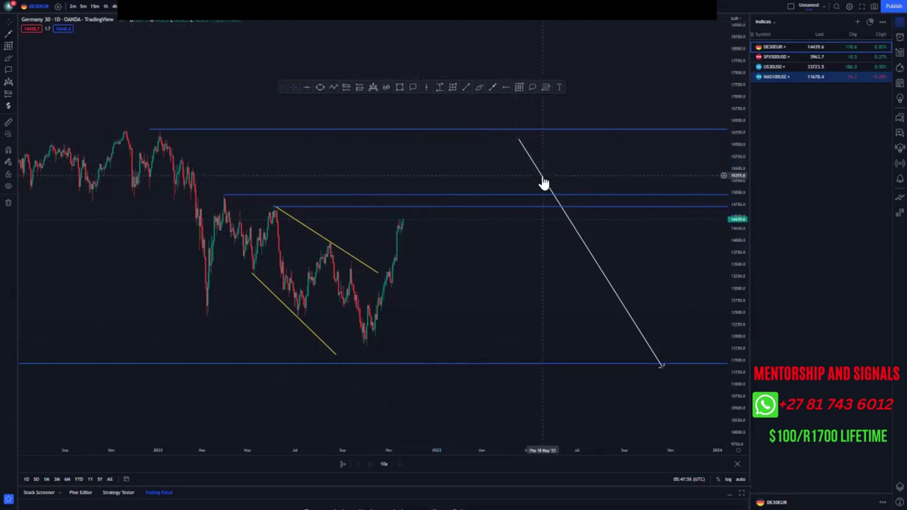
{"action": "left_click", "coordinate": [543, 183]}
{"action": "left_click", "coordinate": [563, 24]}
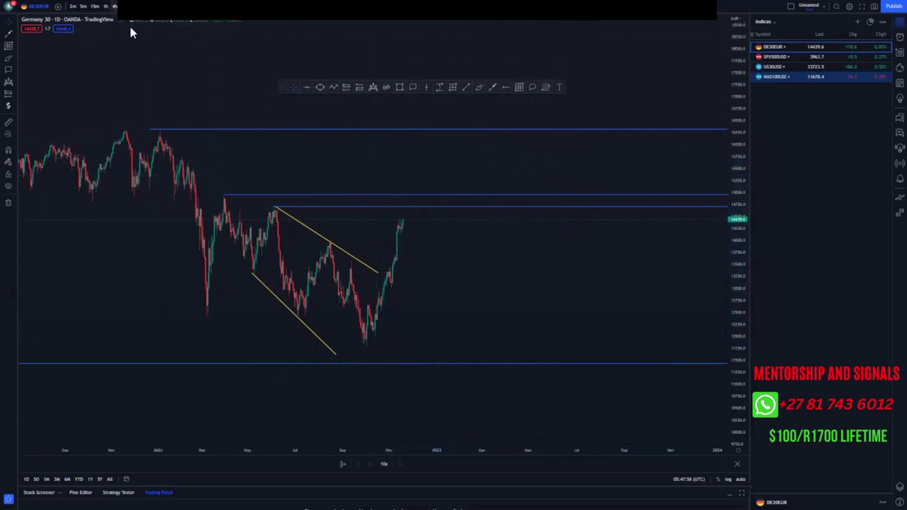
- Switch the chart to the 4h timeframe and frame the price action from August onwards
{"action": "left_click", "coordinate": [116, 6]}
{"action": "scroll", "coordinate": [364, 318], "scroll_direction": "down", "scroll_amount": 6}
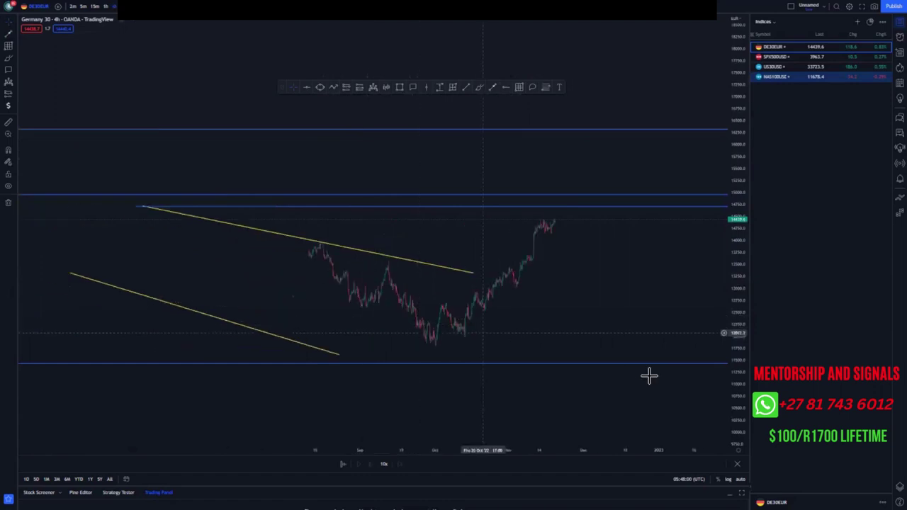
{"action": "scroll", "coordinate": [617, 345], "scroll_direction": "up", "scroll_amount": 5}
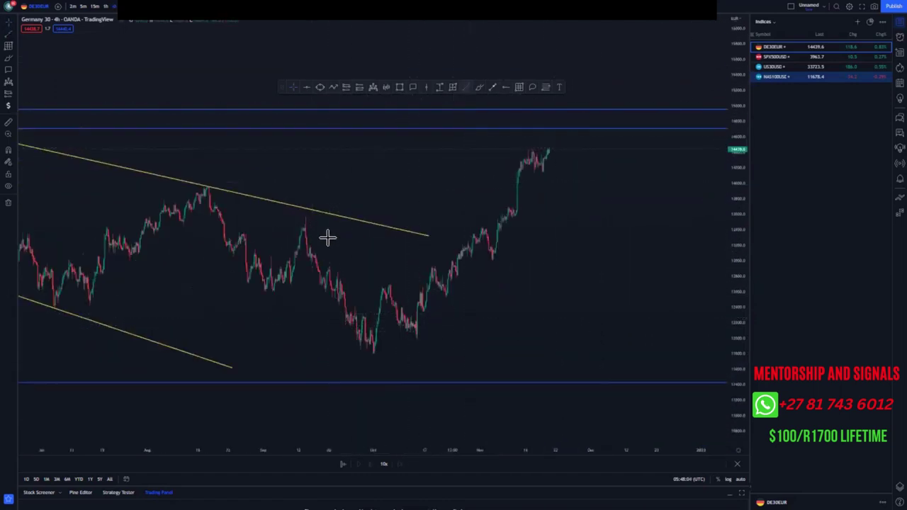
- Draw two steep falling trend lines enclosing the decline from the mid-September high to the early-October low
{"action": "left_click", "coordinate": [381, 342]}
{"action": "left_click", "coordinate": [378, 275]}
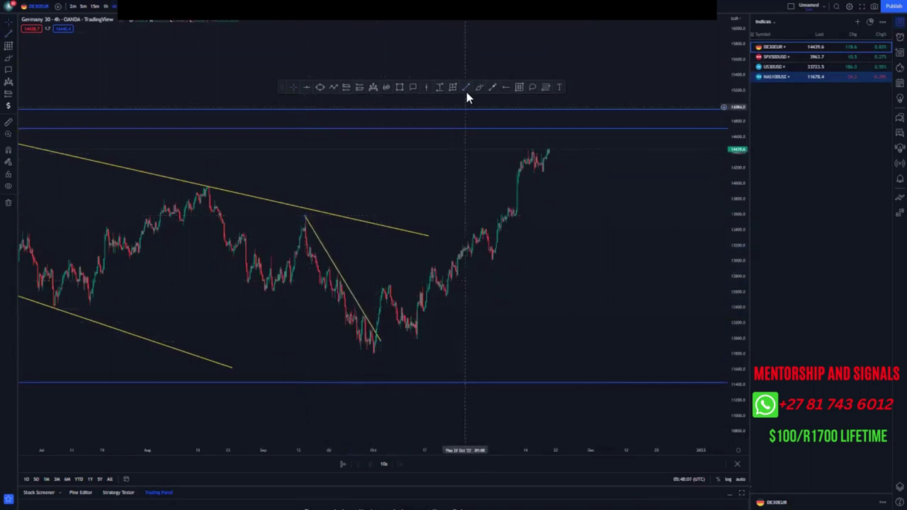
{"action": "left_click", "coordinate": [295, 254]}
{"action": "left_click", "coordinate": [366, 361]}
{"action": "left_click", "coordinate": [412, 355]}
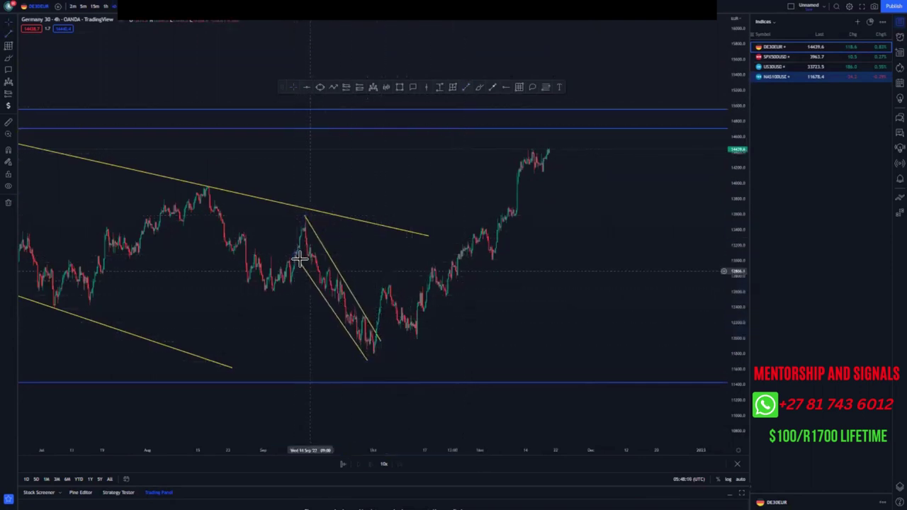
{"action": "left_click_drag", "start_coordinate": [297, 255], "coordinate": [297, 253]}
{"action": "left_click", "coordinate": [527, 326]}
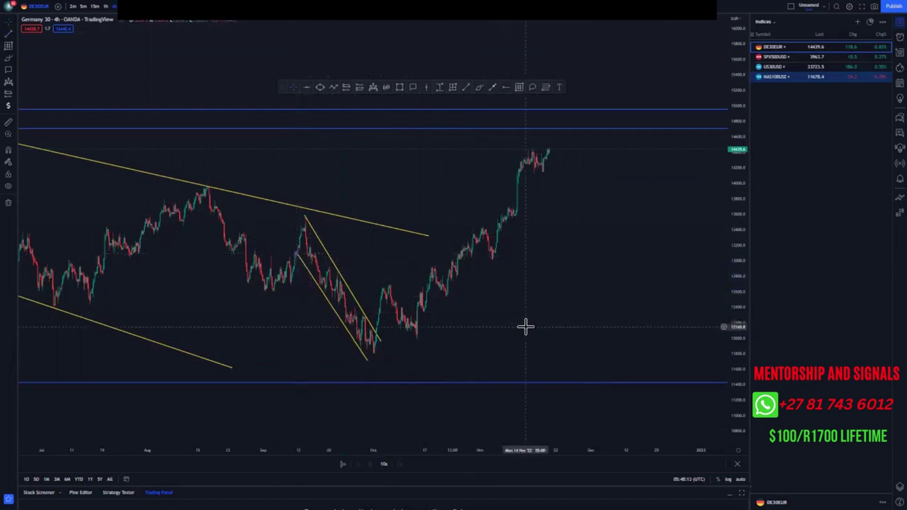
- Sketch the November price path up to the nearest resistance ray with the brush, and undo the stroke
{"action": "scroll", "coordinate": [526, 326], "scroll_direction": "down", "scroll_amount": 2}
{"action": "left_click_drag", "start_coordinate": [624, 267], "coordinate": [489, 306]}
{"action": "scroll", "coordinate": [484, 324], "scroll_direction": "up", "scroll_amount": 2}
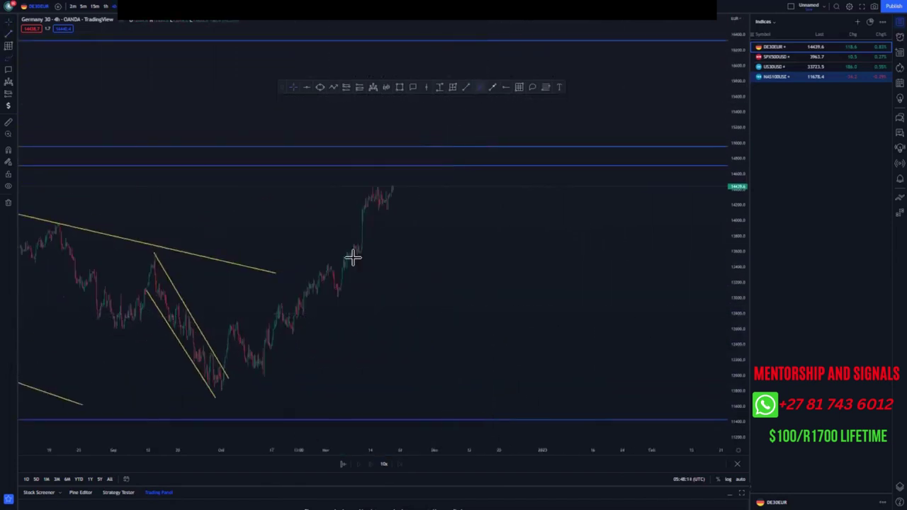
{"action": "mouse_move", "coordinate": [330, 272]}
{"action": "left_mouse_down"}
{"action": "mouse_move", "coordinate": [336, 293]}
{"action": "mouse_move", "coordinate": [367, 207]}
{"action": "mouse_move", "coordinate": [406, 166]}
{"action": "left_mouse_up"}
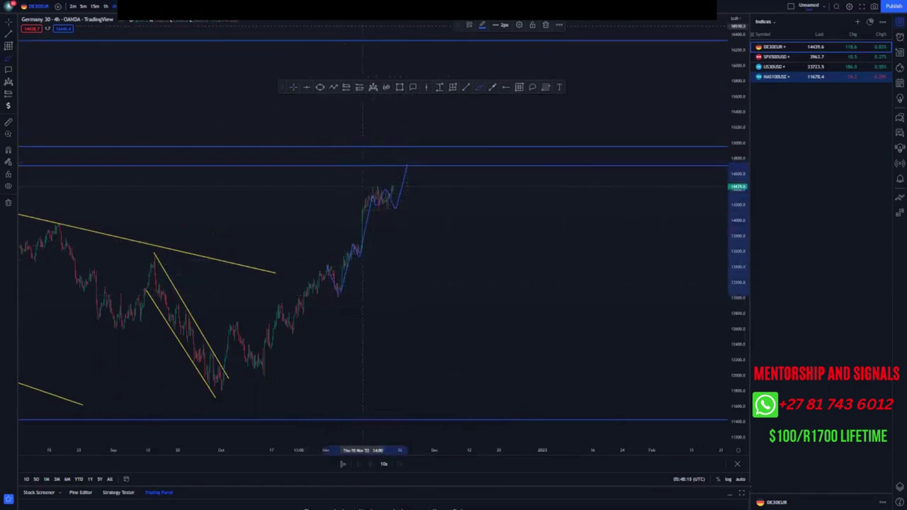
{"action": "left_click", "coordinate": [356, 6]}
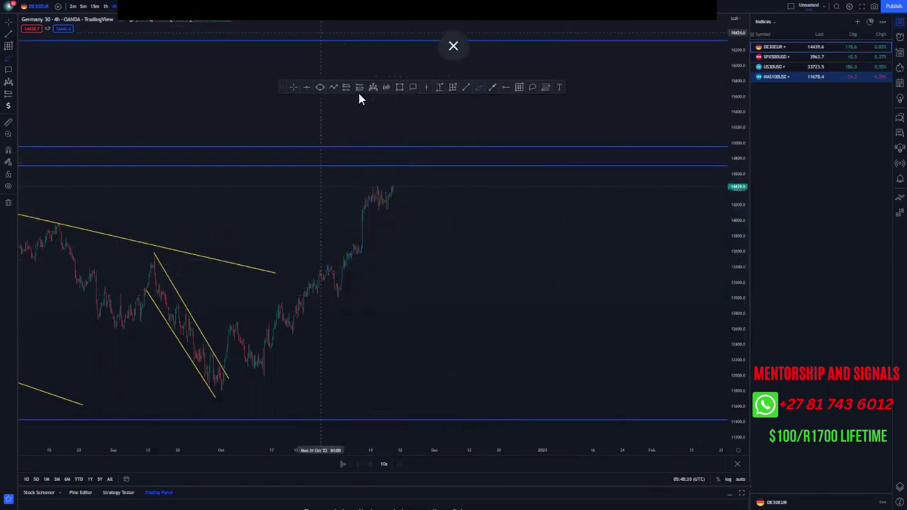
- Copy the price movement from 2 November to the latest candle with a Bars Pattern drawing
{"action": "left_click", "coordinate": [386, 87]}
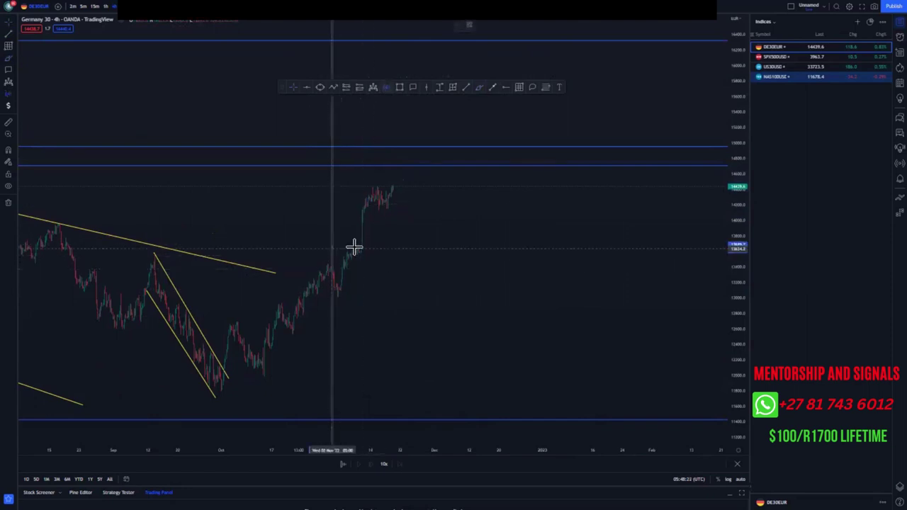
{"action": "left_click", "coordinate": [399, 210]}
{"action": "left_click", "coordinate": [466, 225]}
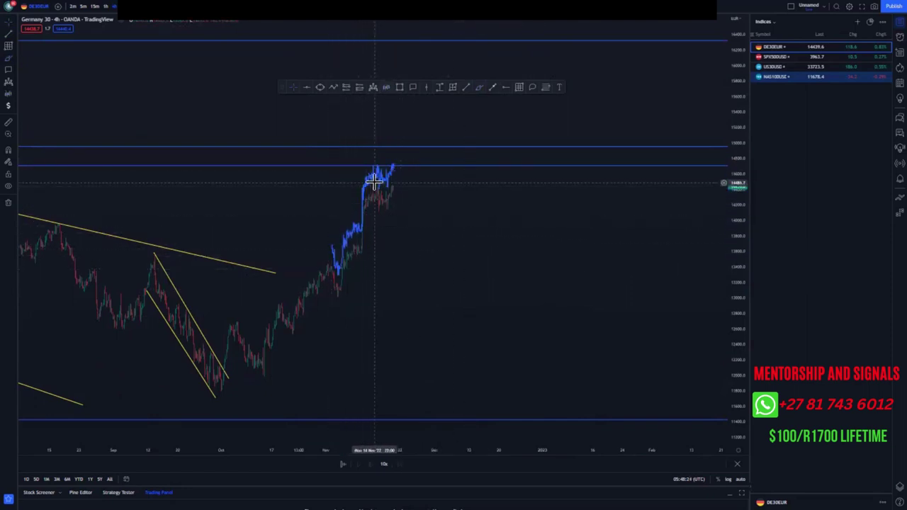
- Move the copied bars pattern beyond the latest candle and circle its base, steep rally and top consolidation with the brush
{"action": "left_click_drag", "start_coordinate": [381, 186], "coordinate": [458, 226]}
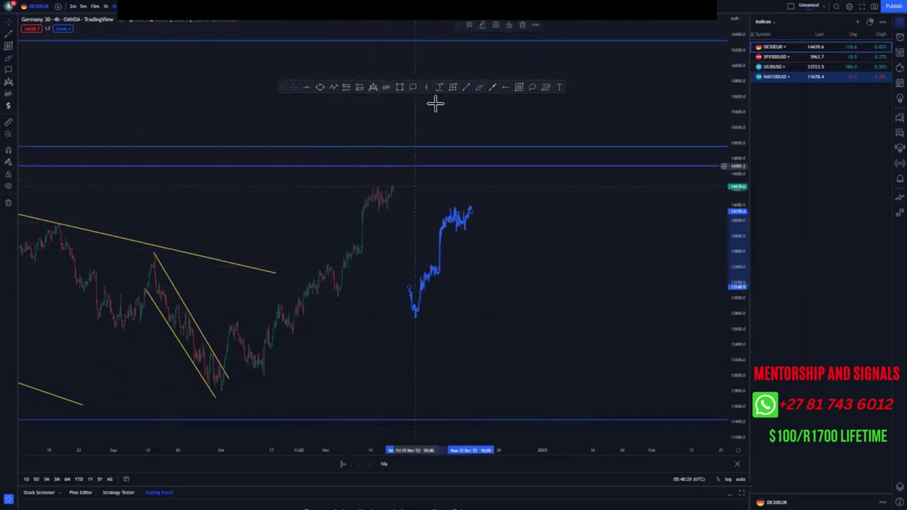
{"action": "left_click", "coordinate": [477, 87]}
{"action": "mouse_move", "coordinate": [433, 263]}
{"action": "left_mouse_down"}
{"action": "mouse_move", "coordinate": [391, 288]}
{"action": "mouse_move", "coordinate": [440, 270]}
{"action": "left_mouse_up"}
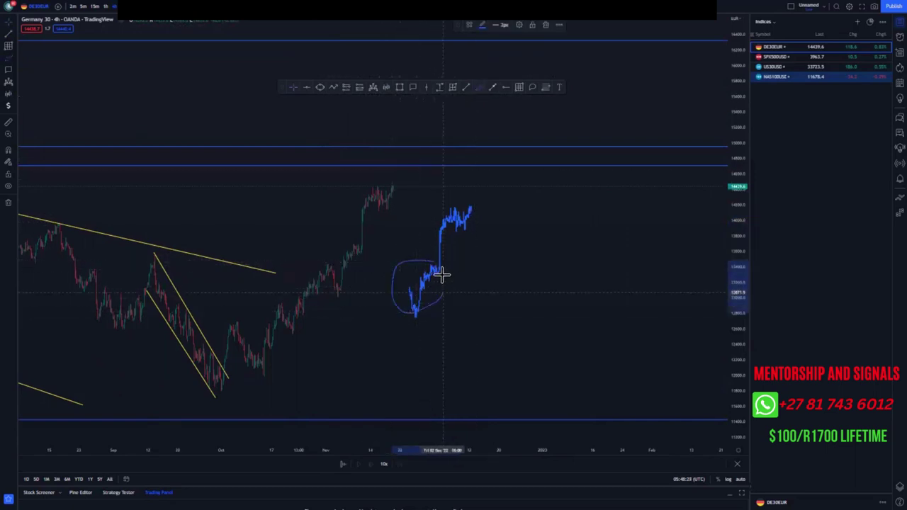
{"action": "mouse_move", "coordinate": [472, 199]}
{"action": "left_mouse_down"}
{"action": "mouse_move", "coordinate": [470, 216]}
{"action": "mouse_move", "coordinate": [431, 237]}
{"action": "mouse_move", "coordinate": [434, 275]}
{"action": "left_mouse_up"}
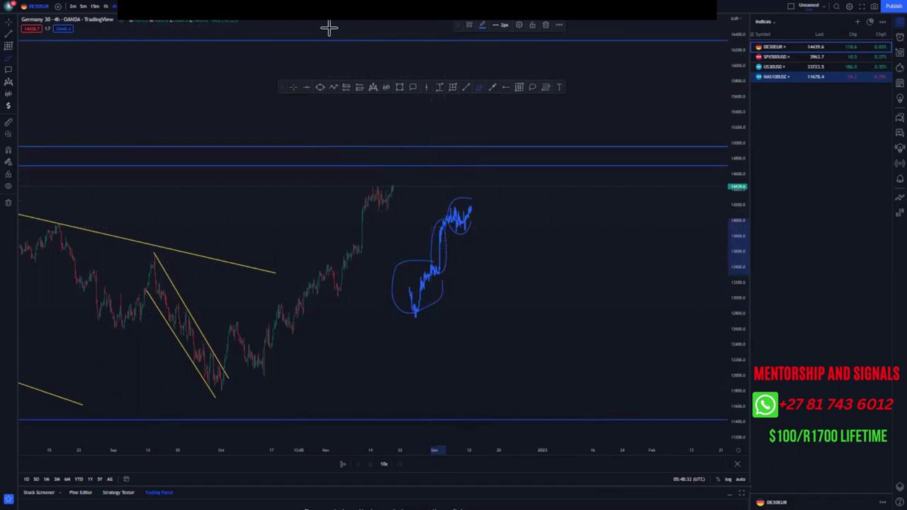
- Remove the brush circles and the copied bars pattern from the chart
{"action": "key", "text": "Delete"}
{"action": "key", "text": "ctrl+z"}
{"action": "key", "text": "ctrl+z"}
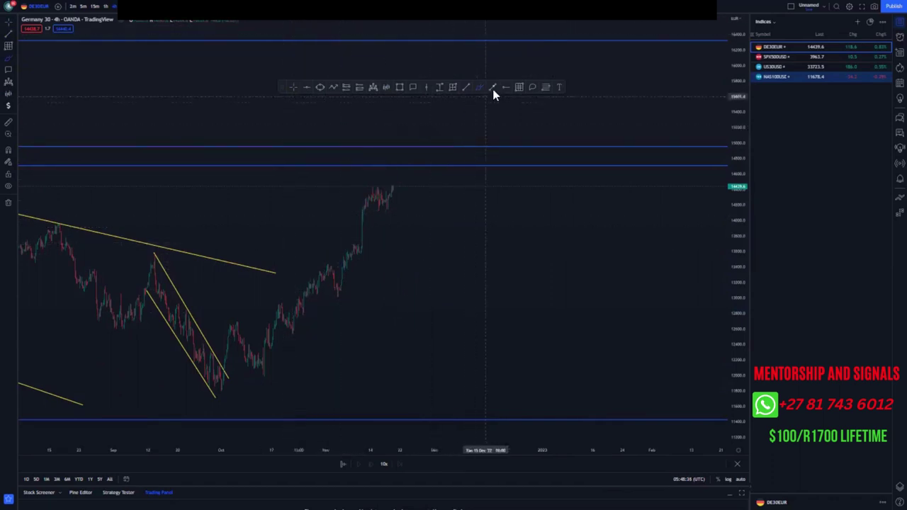
- Draw a downward arrow from the nearest resistance ray just past the latest candle, and delete it
{"action": "left_click", "coordinate": [406, 168]}
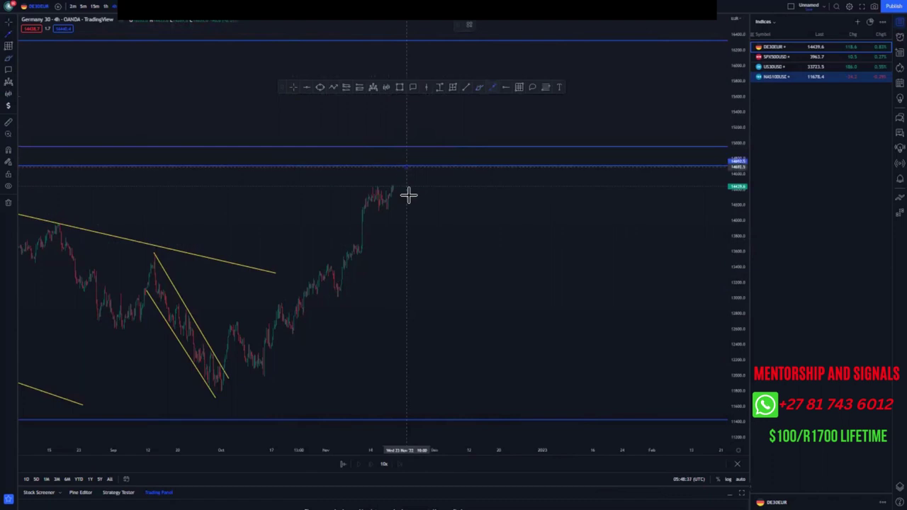
{"action": "left_click", "coordinate": [425, 345]}
{"action": "left_click", "coordinate": [572, 25]}
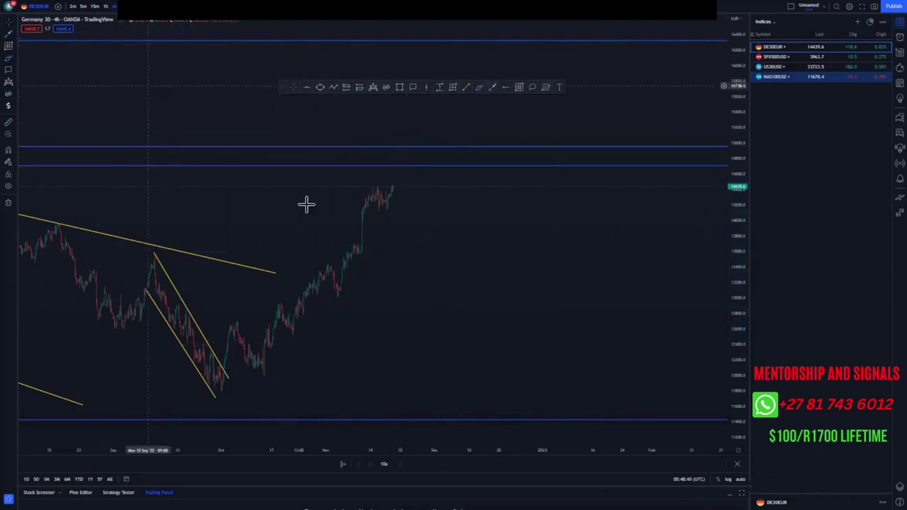
- Switch to the 1h timeframe and draw a rising trend line from the early-November high to the nearest resistance ray
{"action": "left_click_drag", "start_coordinate": [744, 343], "coordinate": [741, 278]}
{"action": "left_click_drag", "start_coordinate": [646, 309], "coordinate": [587, 309]}
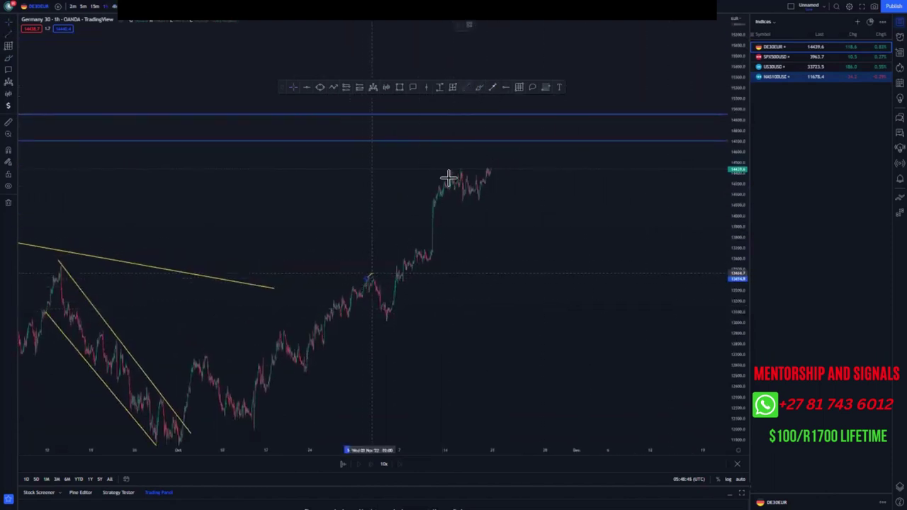
{"action": "left_click", "coordinate": [472, 141]}
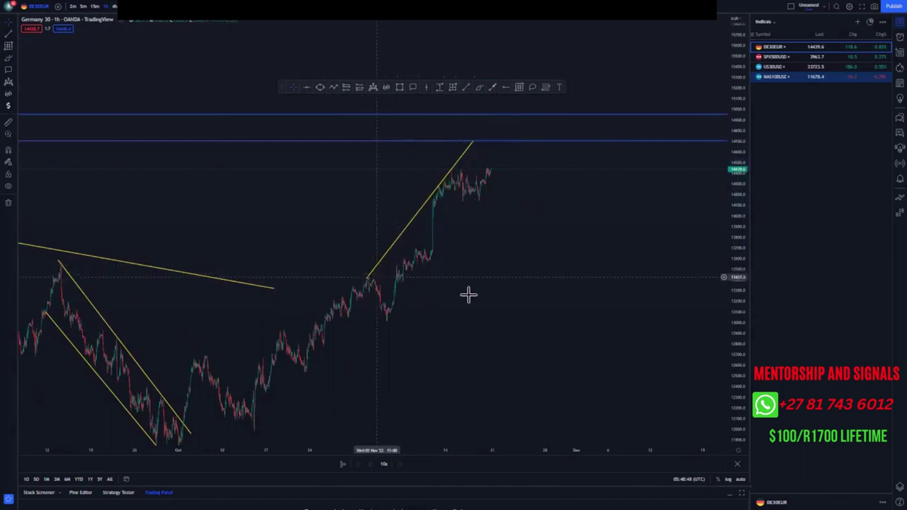
- Extend the upper end of the rising trend line slightly past the nearest resistance ray
{"action": "scroll", "coordinate": [485, 309], "scroll_direction": "up", "scroll_amount": 6}
{"action": "left_click_drag", "start_coordinate": [296, 312], "coordinate": [562, 310]}
{"action": "left_click_drag", "start_coordinate": [731, 381], "coordinate": [730, 355]}
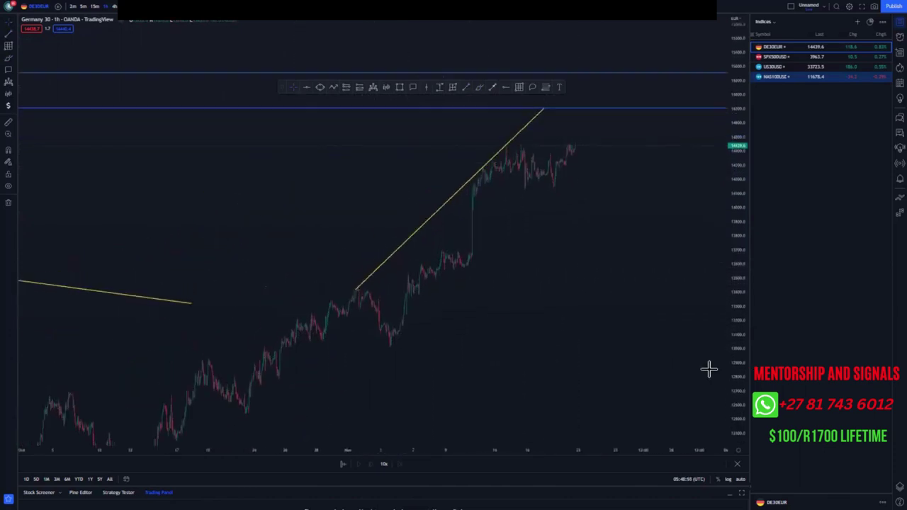
{"action": "scroll", "coordinate": [522, 365], "scroll_direction": "up", "scroll_amount": 2}
{"action": "left_click_drag", "start_coordinate": [522, 352], "coordinate": [521, 347]}
{"action": "scroll", "coordinate": [430, 343], "scroll_direction": "up", "scroll_amount": 1}
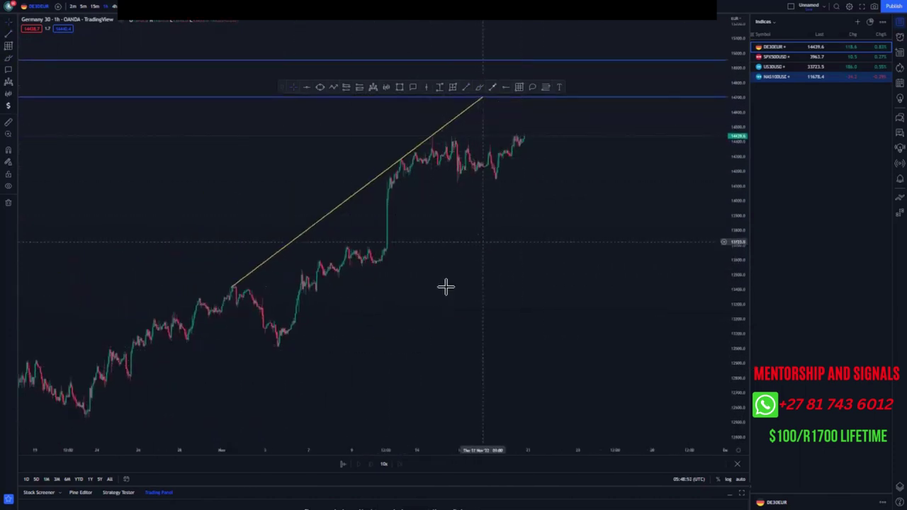
{"action": "left_click_drag", "start_coordinate": [440, 146], "coordinate": [457, 140]}
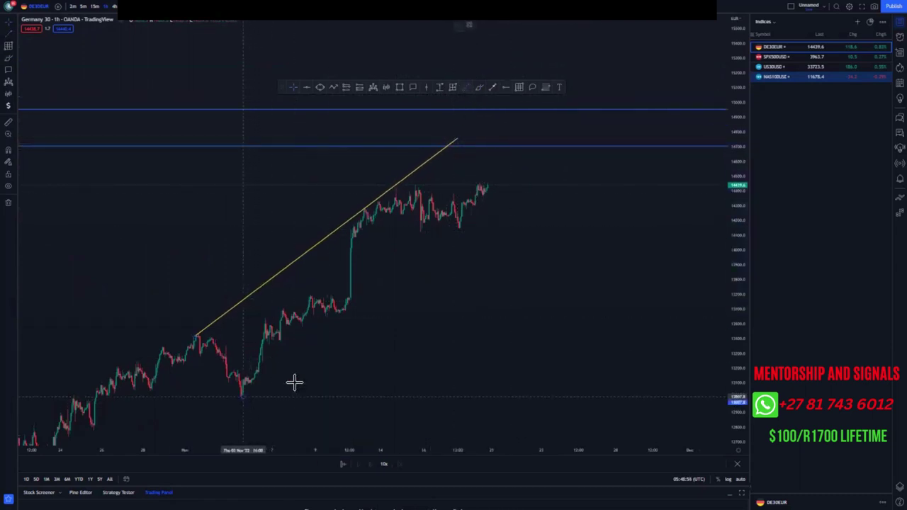
- Draw the lower channel line from the 3 November low along the 17 November low to 21 November
{"action": "left_click_drag", "start_coordinate": [243, 395], "coordinate": [496, 198]}
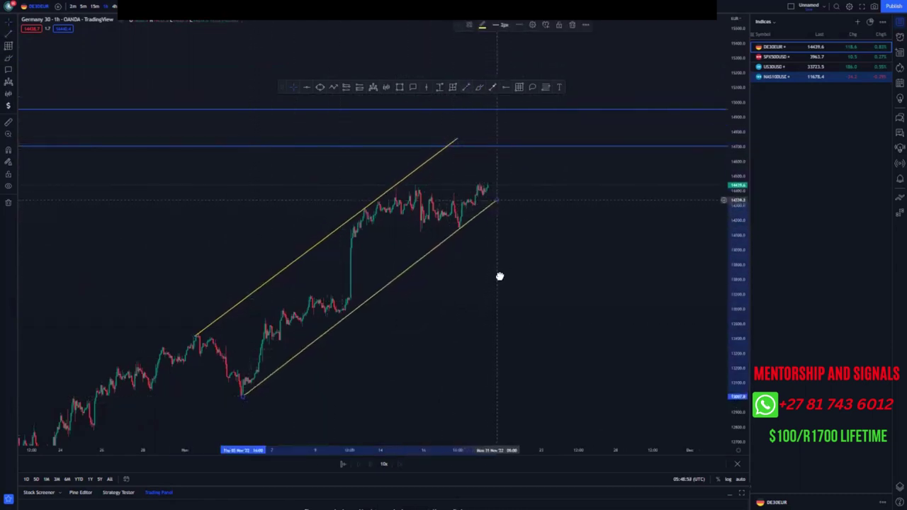
{"action": "left_click_drag", "start_coordinate": [500, 277], "coordinate": [510, 253]}
{"action": "scroll", "coordinate": [440, 308], "scroll_direction": "up", "scroll_amount": 1}
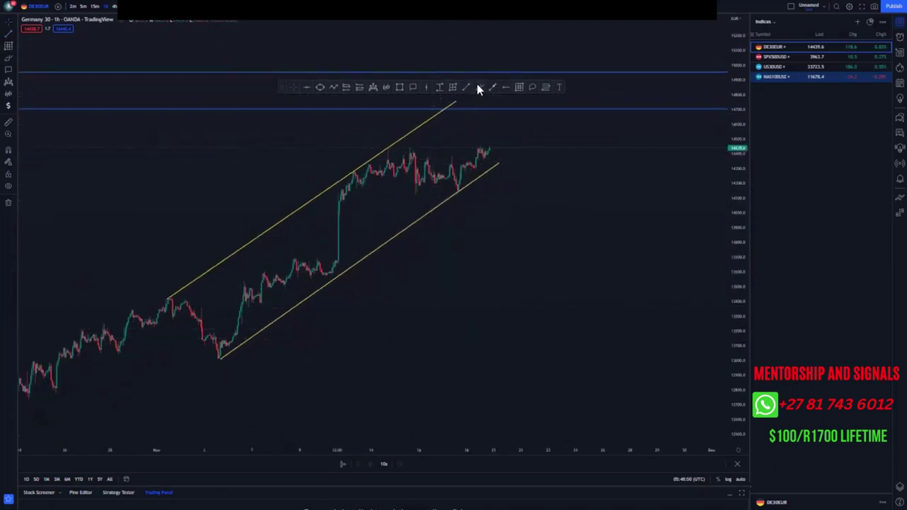
- Brush circles on the upper channel line's touches and a projected decline through the channel, and remove the sketches
{"action": "mouse_move", "coordinate": [170, 289]}
{"action": "left_mouse_down"}
{"action": "mouse_move", "coordinate": [156, 293]}
{"action": "mouse_move", "coordinate": [186, 291]}
{"action": "left_mouse_up"}
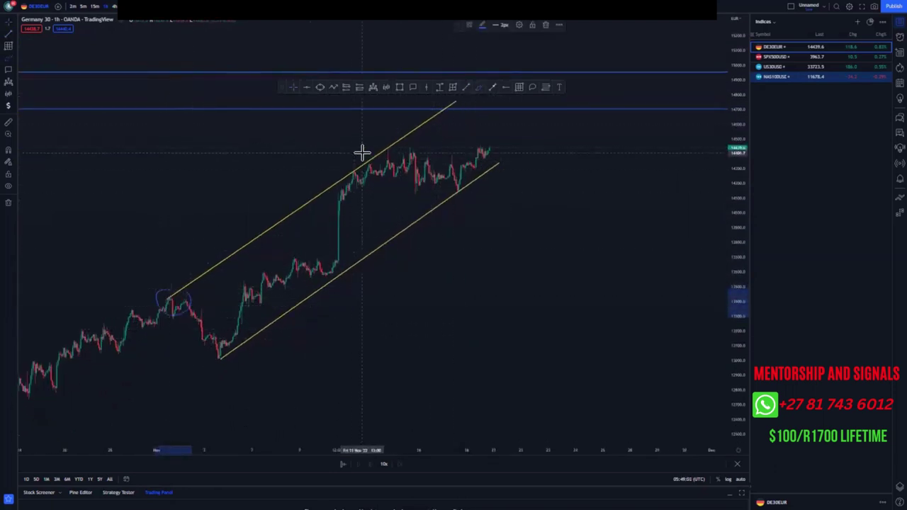
{"action": "mouse_move", "coordinate": [363, 152]}
{"action": "left_mouse_down"}
{"action": "mouse_move", "coordinate": [385, 166]}
{"action": "mouse_move", "coordinate": [362, 155]}
{"action": "left_mouse_up"}
{"action": "mouse_move", "coordinate": [450, 95]}
{"action": "left_mouse_down"}
{"action": "mouse_move", "coordinate": [436, 99]}
{"action": "mouse_move", "coordinate": [454, 98]}
{"action": "left_mouse_up"}
{"action": "left_click_drag", "start_coordinate": [476, 149], "coordinate": [538, 329]}
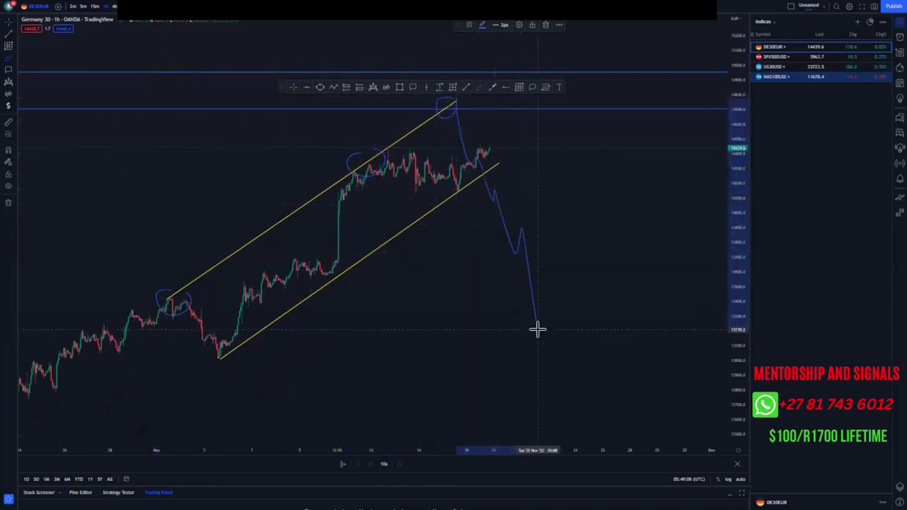
{"action": "left_click", "coordinate": [546, 25]}
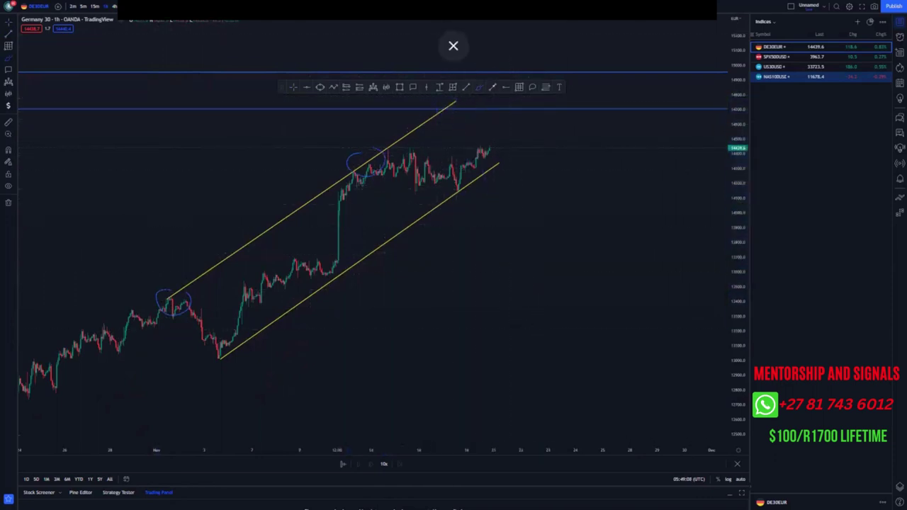
- Place horizontal rays at the 3 November low and at the mid-November high
{"action": "left_click", "coordinate": [505, 88]}
{"action": "left_click", "coordinate": [219, 358]}
{"action": "left_click_drag", "start_coordinate": [300, 383], "coordinate": [237, 401]}
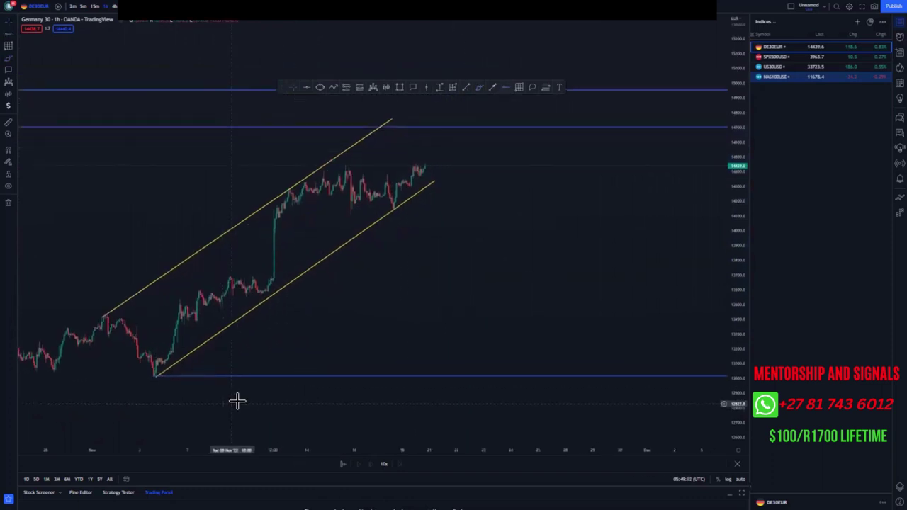
{"action": "scroll", "coordinate": [240, 401], "scroll_direction": "down", "scroll_amount": 3}
{"action": "left_click_drag", "start_coordinate": [476, 257], "coordinate": [409, 293]}
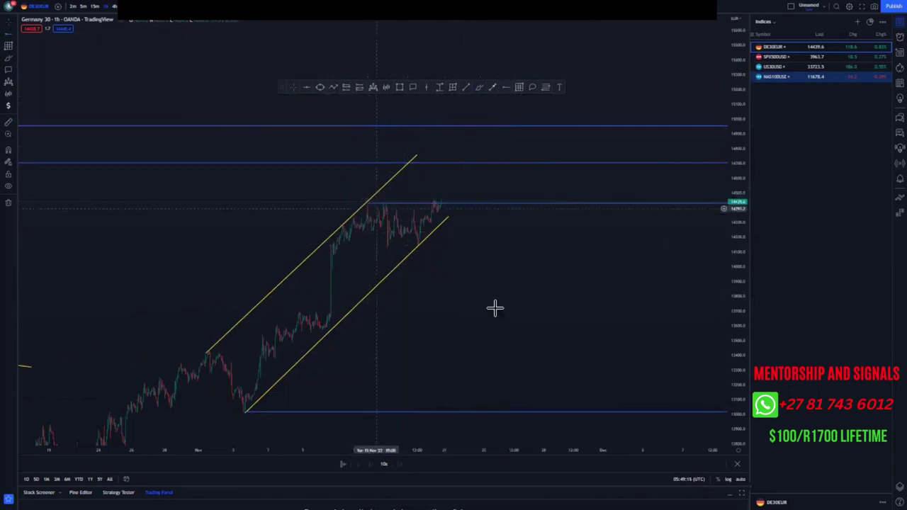
- Extend the lower channel line up to the horizontal ray at the mid-November high
{"action": "scroll", "coordinate": [426, 310], "scroll_direction": "up", "scroll_amount": 2}
{"action": "scroll", "coordinate": [689, 316], "scroll_direction": "up", "scroll_amount": 3}
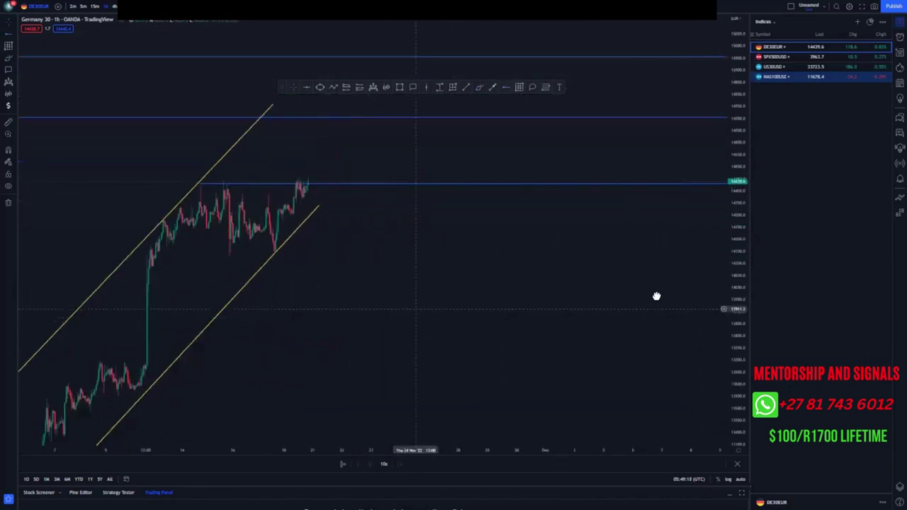
{"action": "left_click_drag", "start_coordinate": [549, 197], "coordinate": [567, 175]}
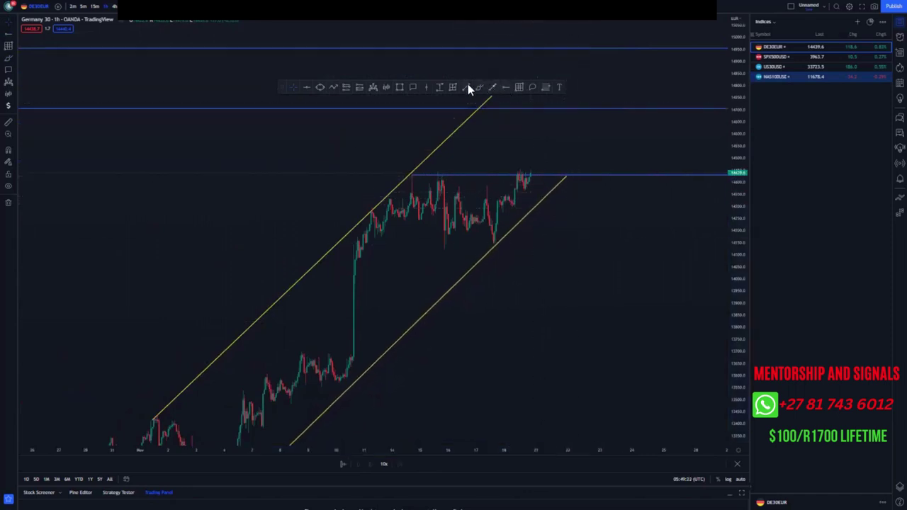
- Enclose the latest rise from the 17 November low with two short rising trend lines below and above the candles
{"action": "left_click", "coordinate": [496, 241]}
{"action": "left_click", "coordinate": [533, 177]}
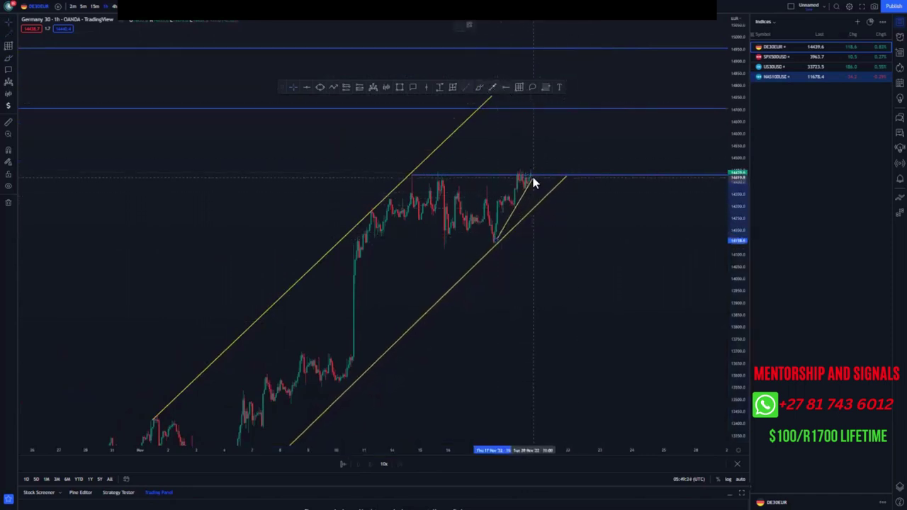
{"action": "left_click", "coordinate": [573, 272]}
{"action": "left_click_drag", "start_coordinate": [546, 287], "coordinate": [448, 306]}
{"action": "left_click_drag", "start_coordinate": [735, 222], "coordinate": [739, 321]}
{"action": "left_click", "coordinate": [465, 86]}
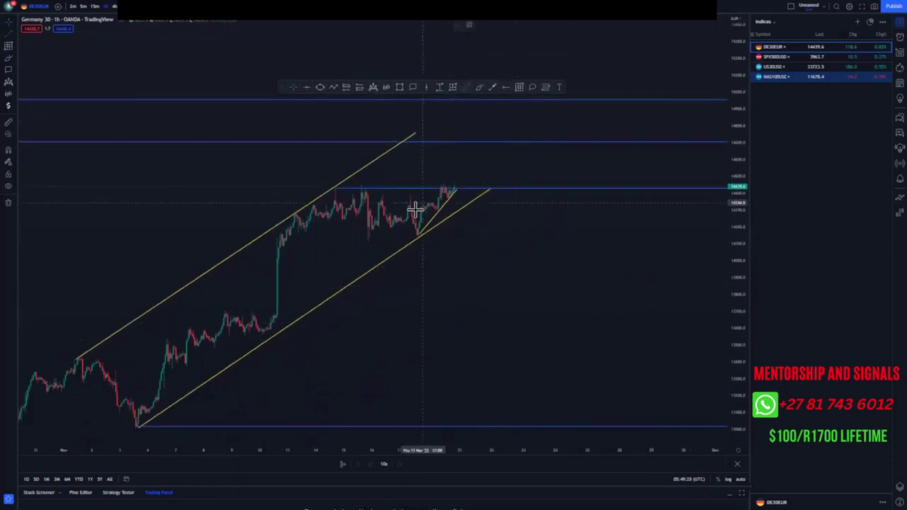
{"action": "left_click", "coordinate": [444, 183]}
{"action": "left_click", "coordinate": [498, 249]}
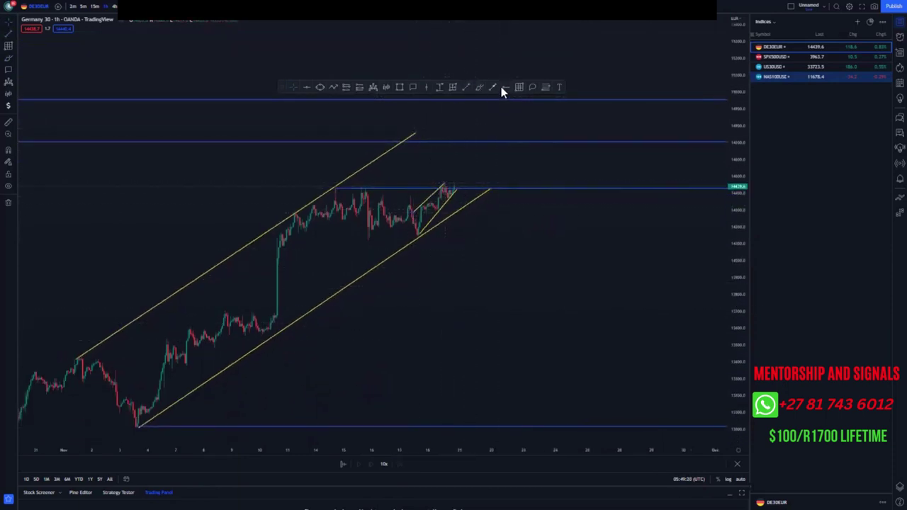
- Draw an arrow from the latest candle below the channel and brush a consolidation box and decline to the 3 November support ray
{"action": "left_click_drag", "start_coordinate": [453, 188], "coordinate": [459, 237]}
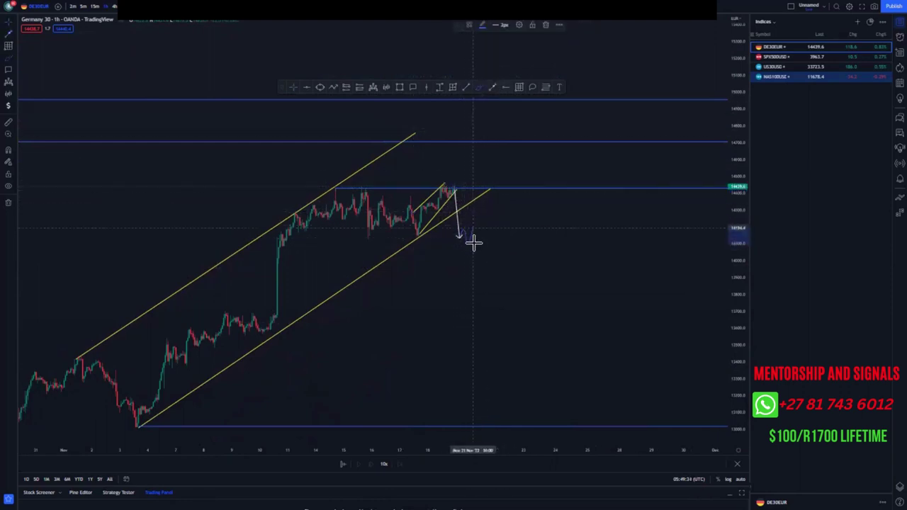
{"action": "mouse_move", "coordinate": [461, 230]}
{"action": "left_mouse_down"}
{"action": "mouse_move", "coordinate": [486, 229]}
{"action": "mouse_move", "coordinate": [545, 390]}
{"action": "left_mouse_up"}
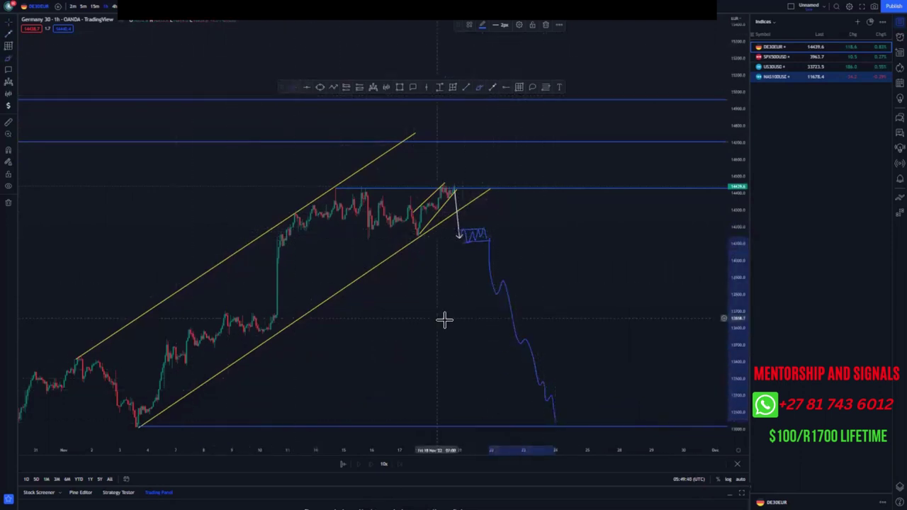
{"action": "left_click_drag", "start_coordinate": [441, 319], "coordinate": [343, 268]}
{"action": "scroll", "coordinate": [381, 282], "scroll_direction": "down", "scroll_amount": 5}
{"action": "left_click_drag", "start_coordinate": [734, 154], "coordinate": [736, 262]}
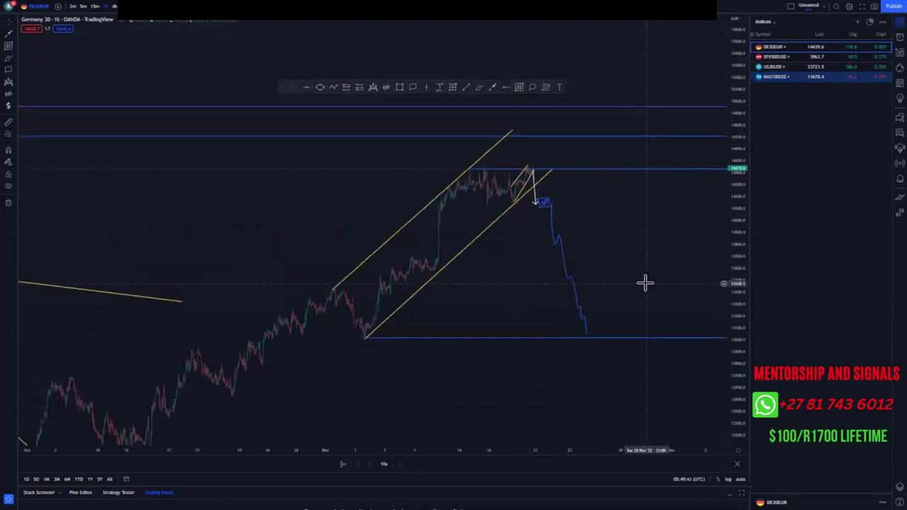
- Circle the mid-November highs and the end of the upper channel line with the brush, and undo the strokes
{"action": "scroll", "coordinate": [644, 284], "scroll_direction": "up", "scroll_amount": 2}
{"action": "mouse_move", "coordinate": [438, 152]}
{"action": "left_mouse_down"}
{"action": "mouse_move", "coordinate": [404, 174]}
{"action": "mouse_move", "coordinate": [415, 149]}
{"action": "left_mouse_up"}
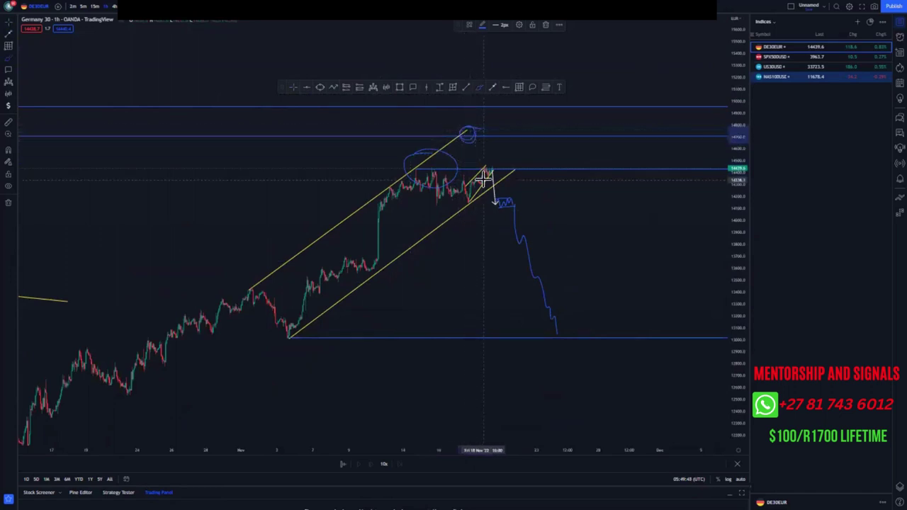
{"action": "key", "text": "ctrl+z"}
{"action": "key", "text": "ctrl+z"}
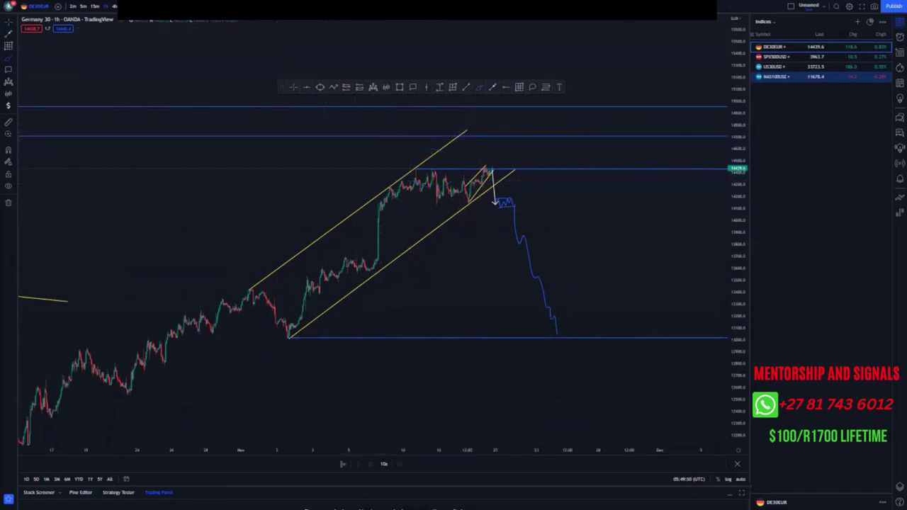
- Extend the upper channel line and draw arrows from the latest price up to its end and down to the support ray
{"action": "scroll", "coordinate": [504, 231], "scroll_direction": "up", "scroll_amount": 3}
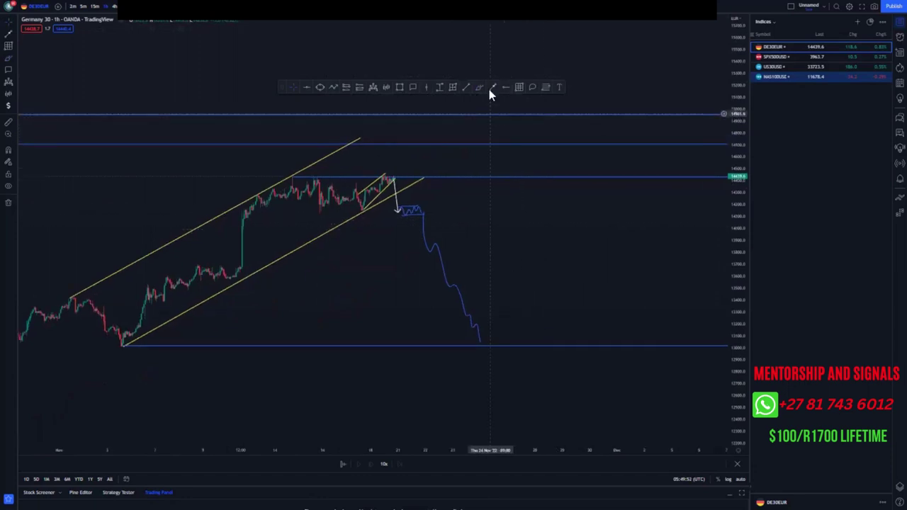
{"action": "mouse_move", "coordinate": [383, 181]}
{"action": "left_mouse_down"}
{"action": "mouse_move", "coordinate": [375, 146]}
{"action": "mouse_move", "coordinate": [385, 127]}
{"action": "mouse_move", "coordinate": [498, 342]}
{"action": "left_mouse_up"}
{"action": "left_click", "coordinate": [452, 128]}
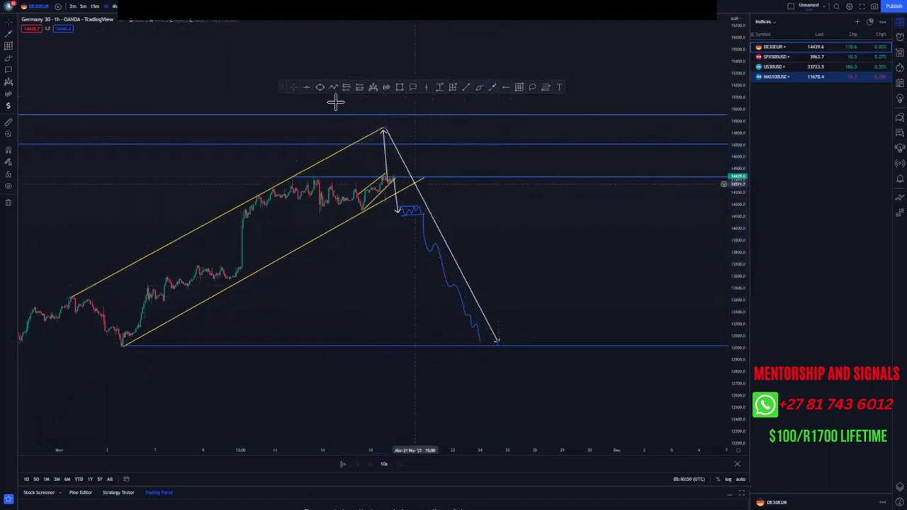
- Place a short position at the upper channel line's end, with its stop just above the resistance rays and target at the support ray
{"action": "left_click", "coordinate": [383, 133]}
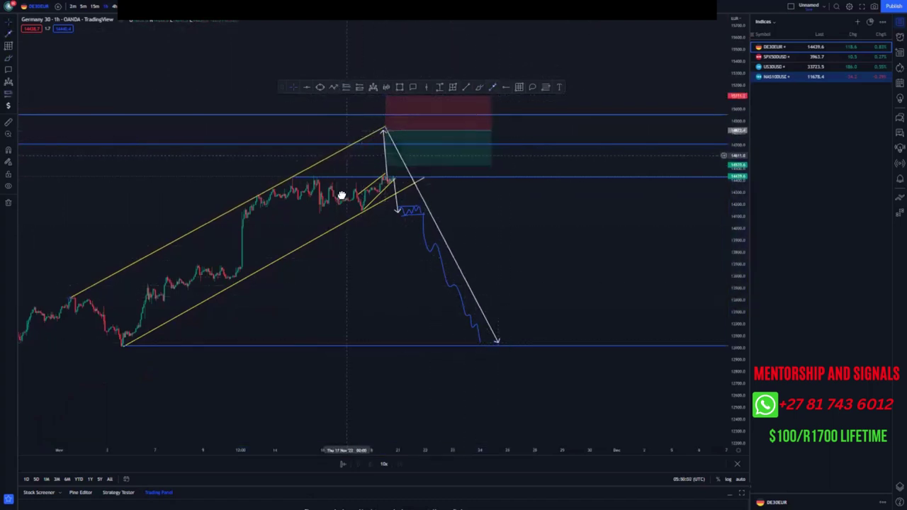
{"action": "left_click_drag", "start_coordinate": [380, 135], "coordinate": [380, 150]}
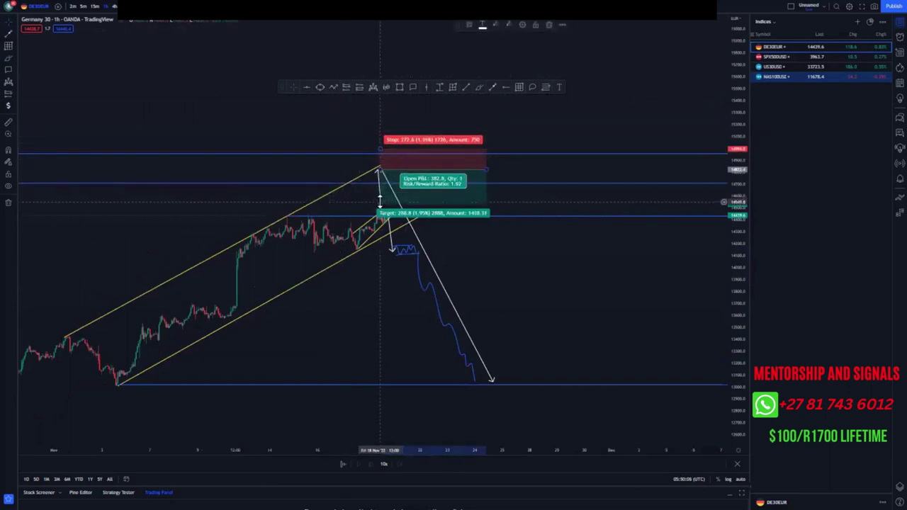
{"action": "left_click_drag", "start_coordinate": [380, 202], "coordinate": [378, 384]}
{"action": "left_click_drag", "start_coordinate": [337, 348], "coordinate": [304, 335]}
{"action": "scroll", "coordinate": [284, 319], "scroll_direction": "down", "scroll_amount": 5}
{"action": "scroll", "coordinate": [330, 318], "scroll_direction": "up", "scroll_amount": 3}
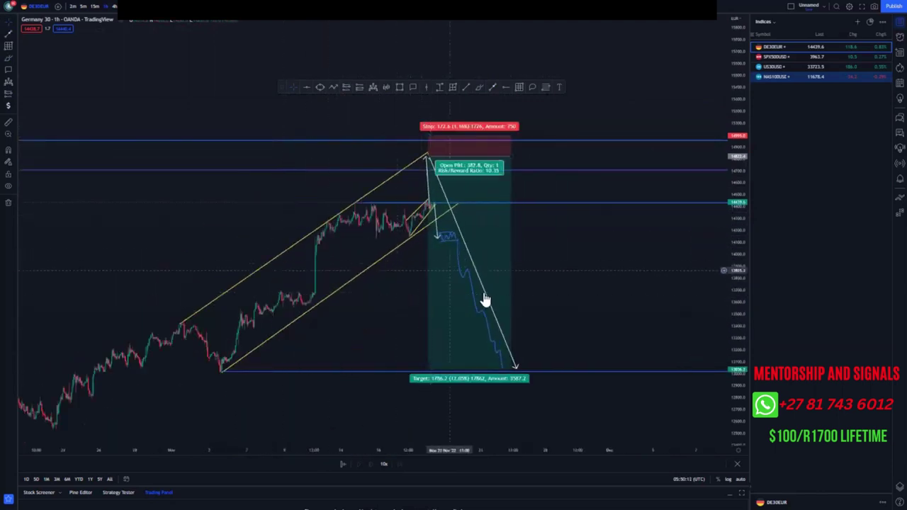
- Delete the long downward arrow running from the channel top to the 3 November support ray
{"action": "left_click", "coordinate": [517, 368]}
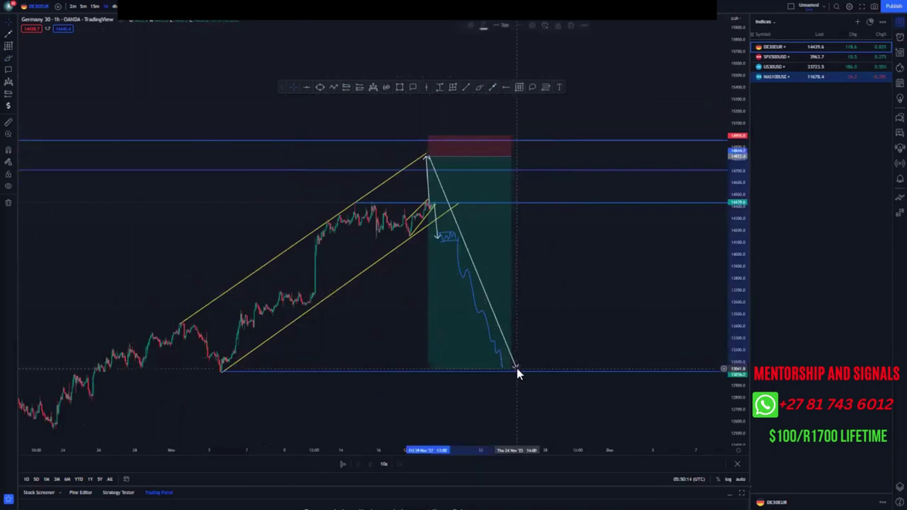
{"action": "left_click", "coordinate": [573, 25]}
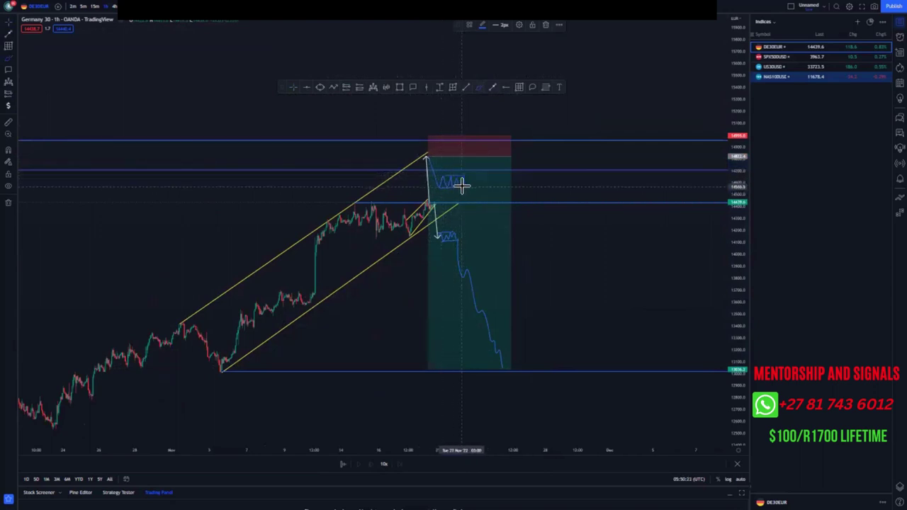
- Move the short position so its entry sits just below the upper sketched consolidation box, and raise its stop above that box
{"action": "left_click_drag", "start_coordinate": [476, 213], "coordinate": [501, 241]}
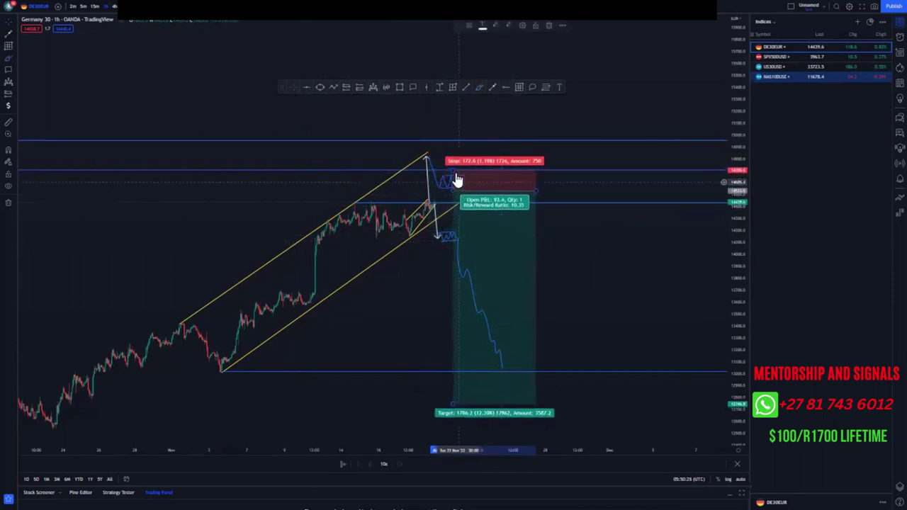
{"action": "left_click_drag", "start_coordinate": [453, 168], "coordinate": [391, 168]}
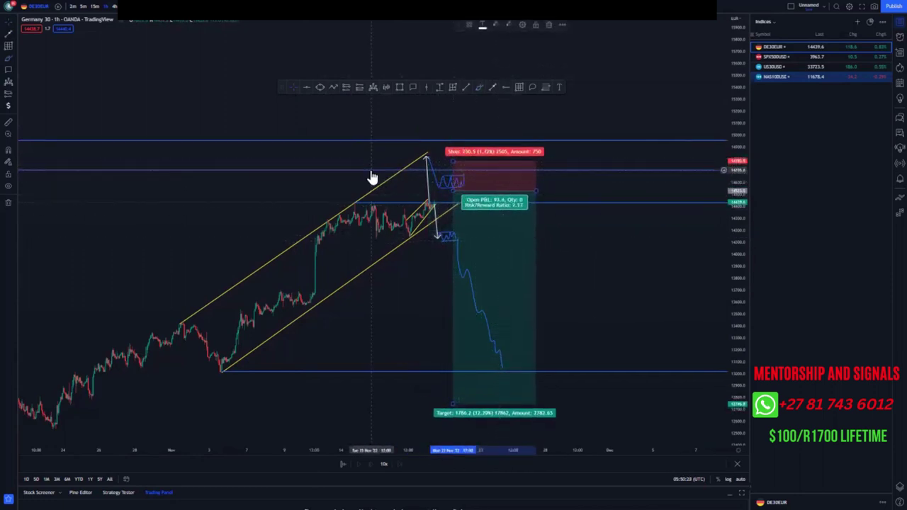
- Delete the lower resistance line just above the consolidation box and the horizontal ray drawn from the mid-November highs
{"action": "left_click_drag", "start_coordinate": [600, 236], "coordinate": [583, 218]}
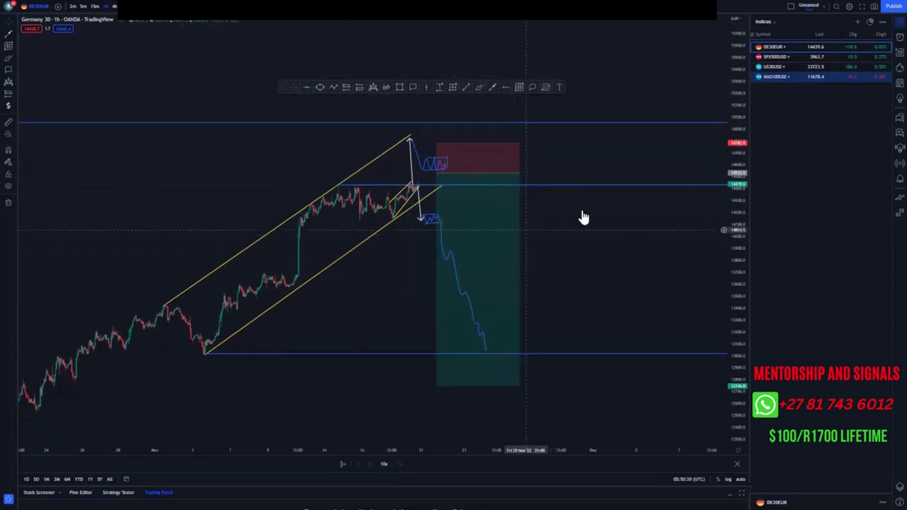
{"action": "left_click", "coordinate": [574, 183]}
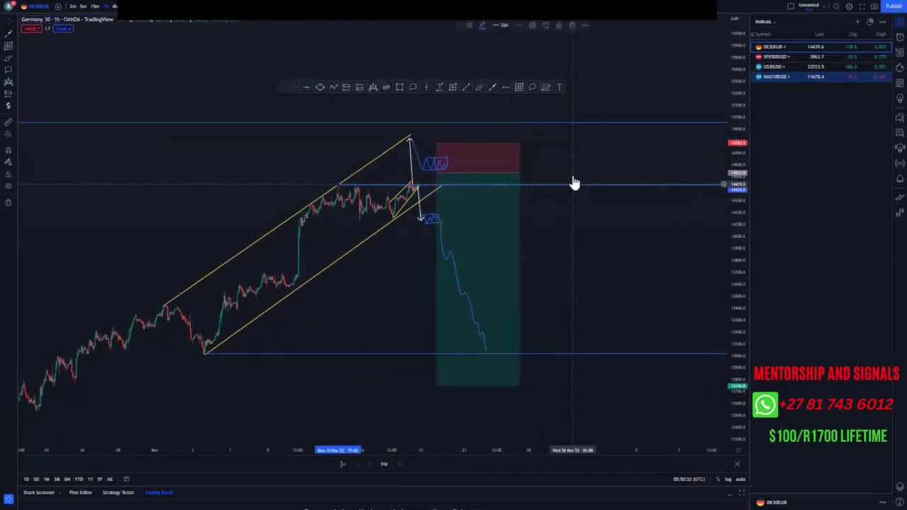
{"action": "left_click", "coordinate": [573, 25]}
{"action": "scroll", "coordinate": [426, 307], "scroll_direction": "down", "scroll_amount": 3}
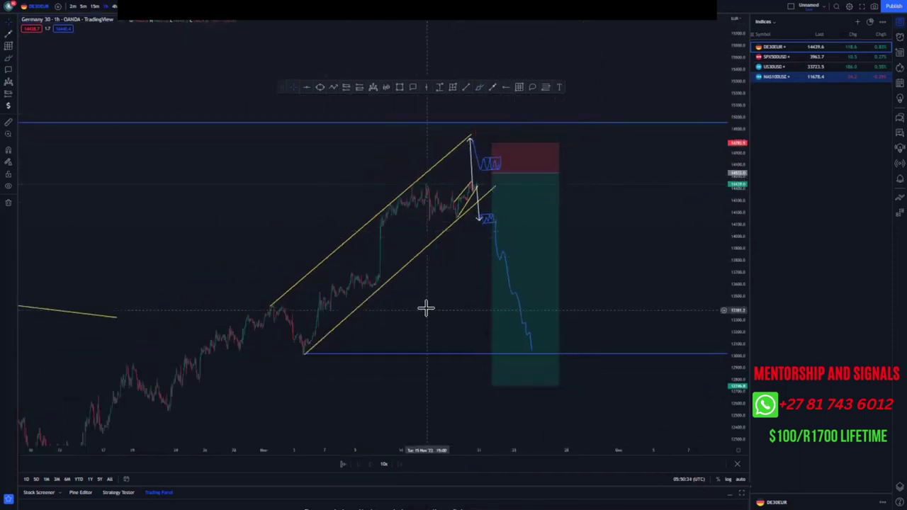
{"action": "left_click_drag", "start_coordinate": [737, 169], "coordinate": [736, 229]}
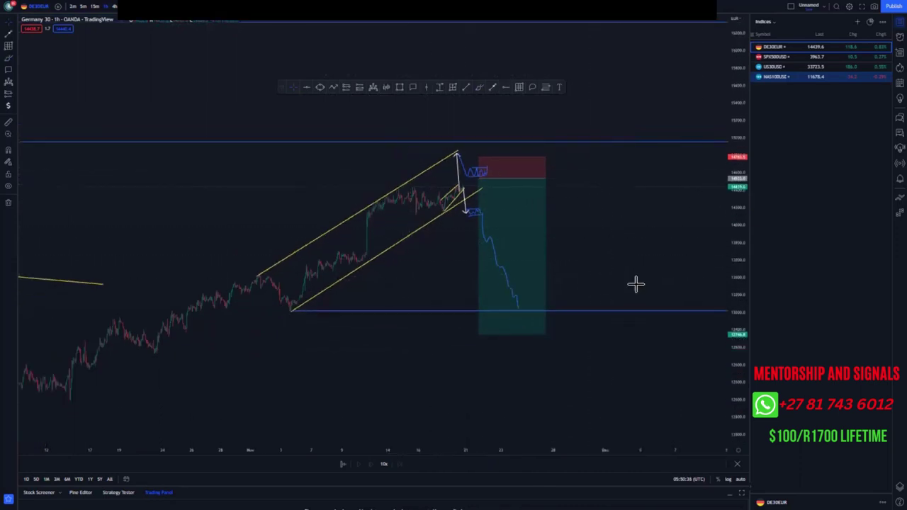
{"action": "scroll", "coordinate": [667, 241], "scroll_direction": "down", "scroll_amount": 3}
{"action": "left_click_drag", "start_coordinate": [656, 241], "coordinate": [528, 242]}
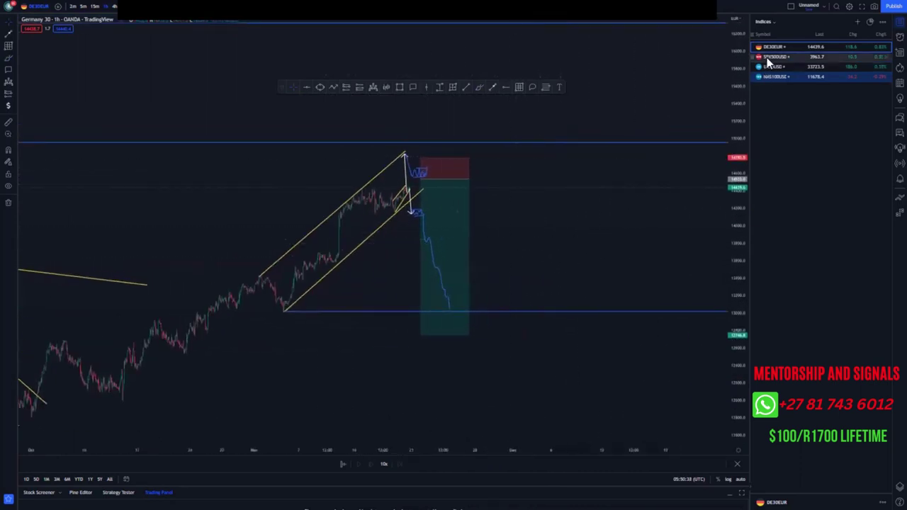
- Open the SPX500USD chart from the watchlist and remove all drawings from it
{"action": "left_click", "coordinate": [771, 56]}
{"action": "scroll", "coordinate": [546, 170], "scroll_direction": "up", "scroll_amount": 3}
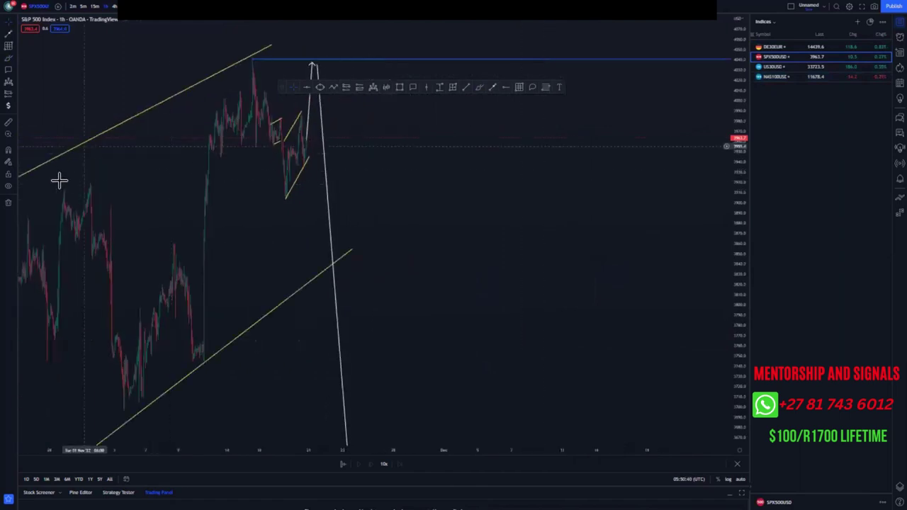
{"action": "scroll", "coordinate": [229, 235], "scroll_direction": "down", "scroll_amount": 6}
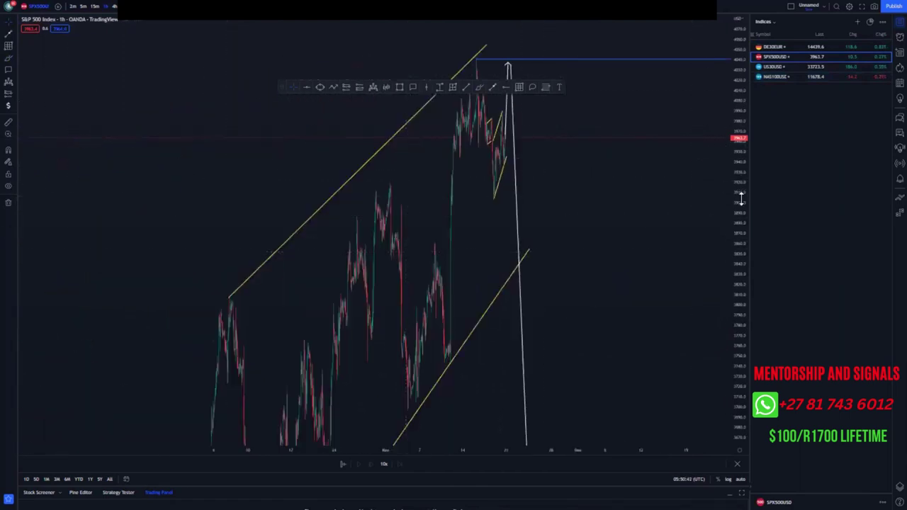
{"action": "left_click", "coordinate": [8, 203]}
{"action": "left_click", "coordinate": [80, 202]}
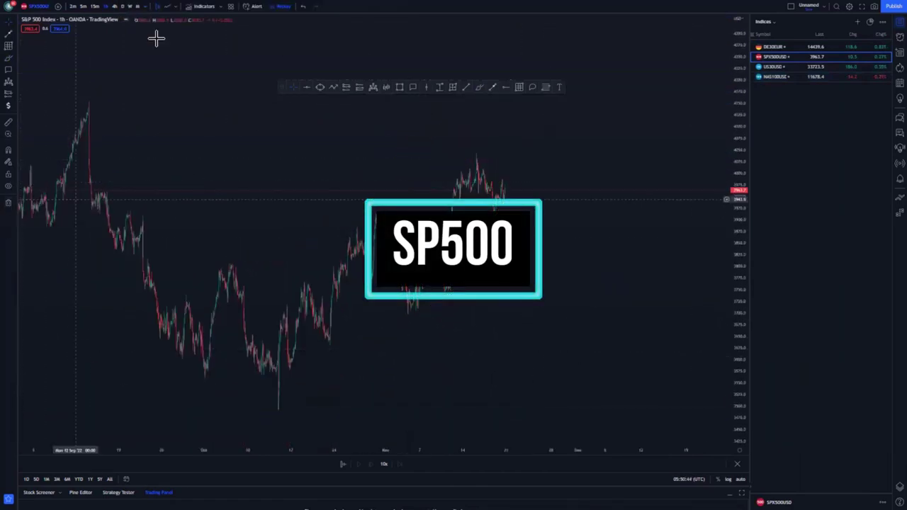
- Set the S&P 500 chart to the weekly timeframe and reset the chart view, framing the 2020 to 2022 prices
{"action": "left_click", "coordinate": [129, 7]}
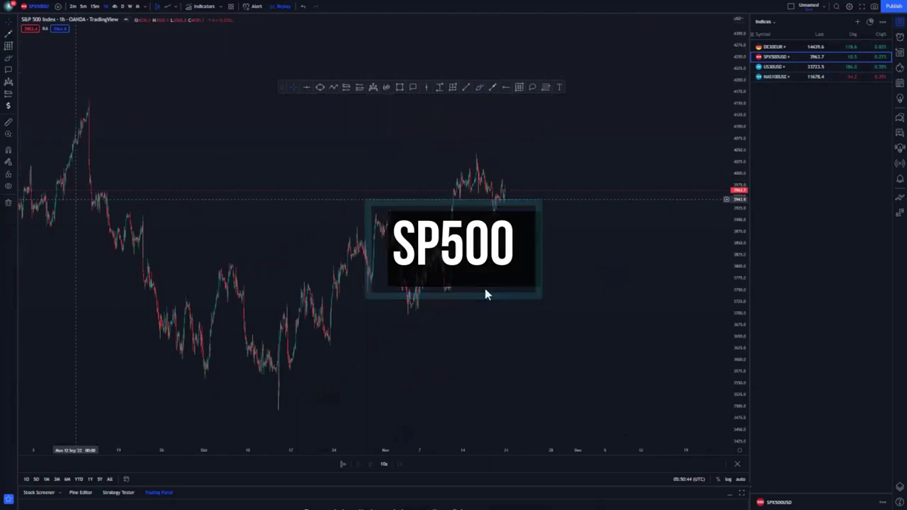
{"action": "right_click", "coordinate": [494, 152]}
{"action": "left_click", "coordinate": [521, 159]}
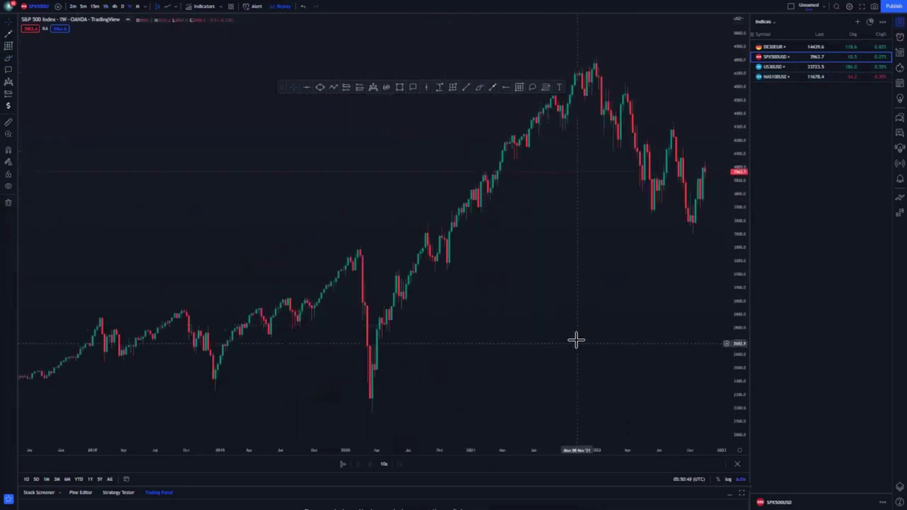
{"action": "left_click_drag", "start_coordinate": [577, 338], "coordinate": [447, 330]}
{"action": "scroll", "coordinate": [453, 333], "scroll_direction": "up", "scroll_amount": 3}
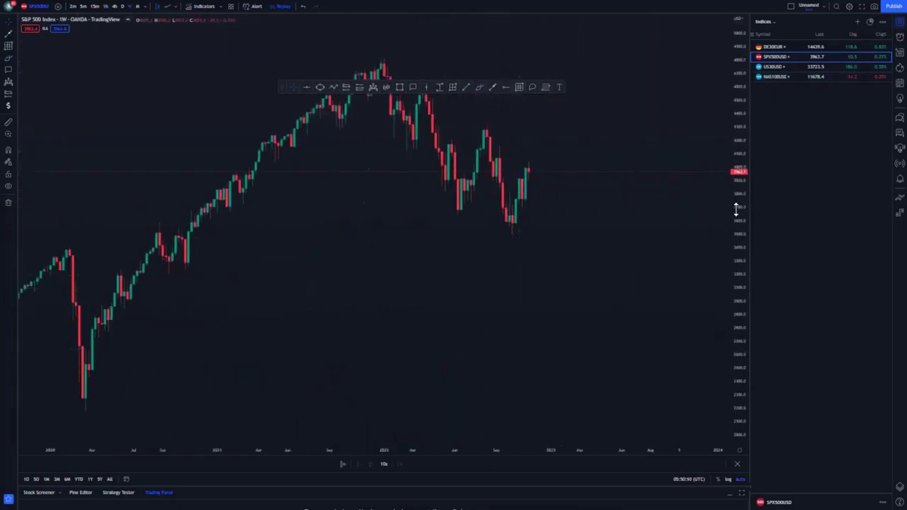
{"action": "left_click_drag", "start_coordinate": [737, 209], "coordinate": [737, 248]}
- Draw horizontal rays from the autumn 2020 low and from the peak at the turn of 2022
{"action": "left_click", "coordinate": [508, 88]}
{"action": "left_click", "coordinate": [186, 265]}
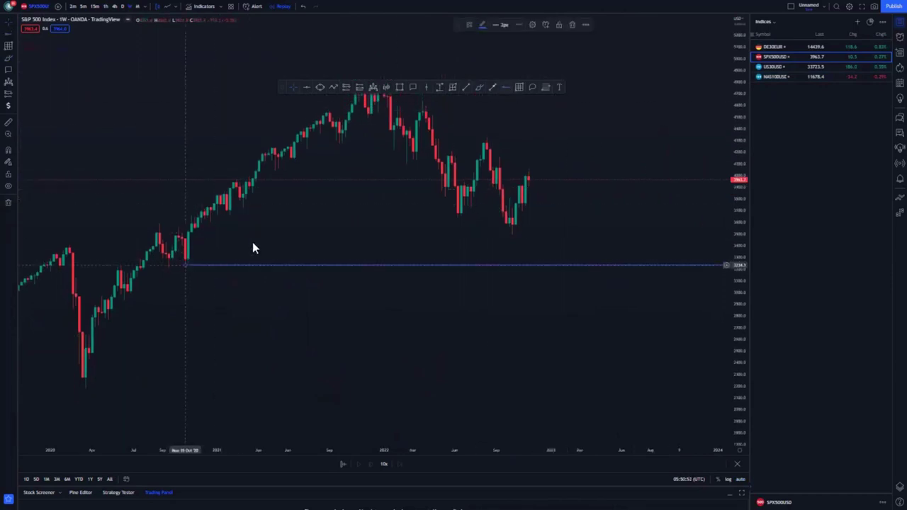
{"action": "left_click_drag", "start_coordinate": [338, 236], "coordinate": [283, 265]}
{"action": "scroll", "coordinate": [329, 301], "scroll_direction": "down", "scroll_amount": 3}
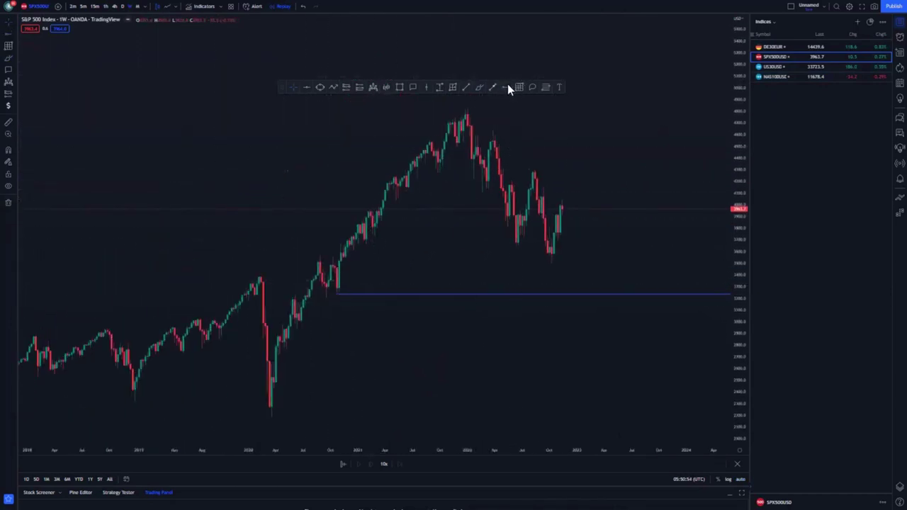
{"action": "left_click", "coordinate": [467, 105]}
{"action": "left_click_drag", "start_coordinate": [467, 105], "coordinate": [464, 110]}
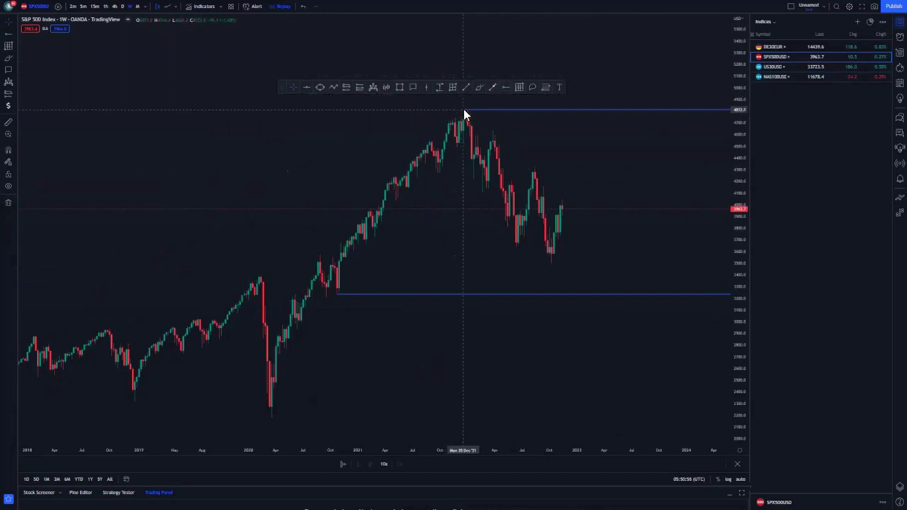
- Mark the price area between the two horizontal rays with a brush stroke, and delete the stroke
{"action": "left_click_drag", "start_coordinate": [504, 148], "coordinate": [501, 274]}
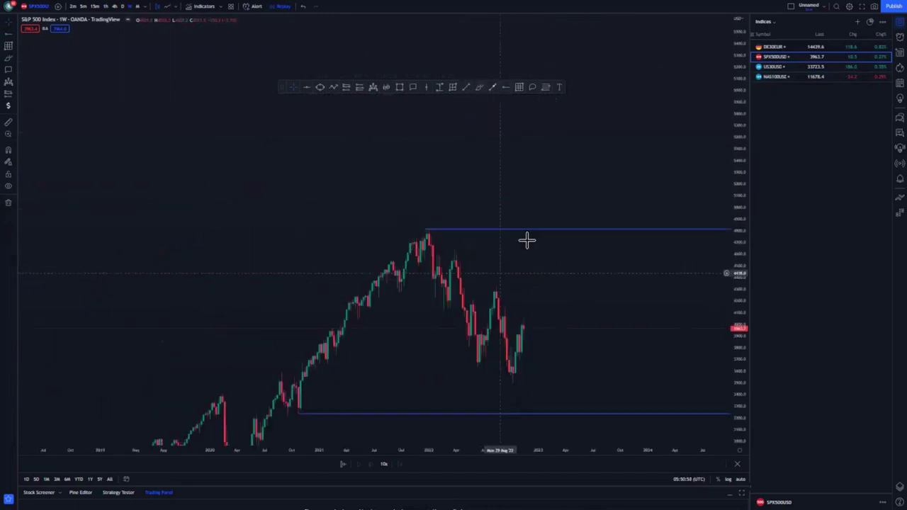
{"action": "left_click_drag", "start_coordinate": [524, 243], "coordinate": [500, 203]}
{"action": "mouse_move", "coordinate": [535, 266]}
{"action": "left_mouse_down"}
{"action": "mouse_move", "coordinate": [507, 247]}
{"action": "mouse_move", "coordinate": [466, 149]}
{"action": "mouse_move", "coordinate": [470, 253]}
{"action": "mouse_move", "coordinate": [473, 161]}
{"action": "left_mouse_up"}
{"action": "left_click", "coordinate": [546, 26]}
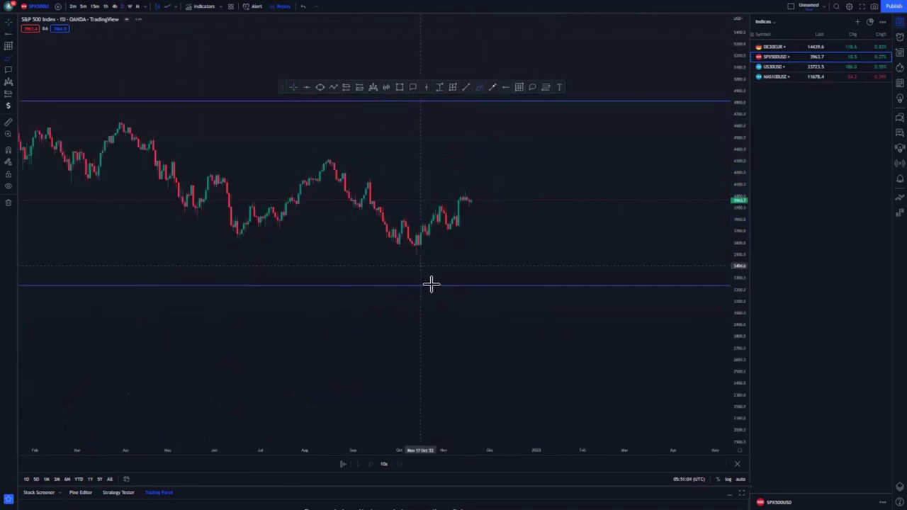
- On the daily timeframe, draw a trend line from the late-March 2022 high across the August high to beyond the latest price
{"action": "scroll", "coordinate": [443, 292], "scroll_direction": "down", "scroll_amount": 3}
{"action": "mouse_move", "coordinate": [739, 381]}
{"action": "left_mouse_down"}
{"action": "mouse_move", "coordinate": [692, 292]}
{"action": "mouse_move", "coordinate": [656, 274]}
{"action": "left_mouse_up"}
{"action": "scroll", "coordinate": [426, 254], "scroll_direction": "up", "scroll_amount": 1}
{"action": "left_click_drag", "start_coordinate": [421, 253], "coordinate": [386, 285]}
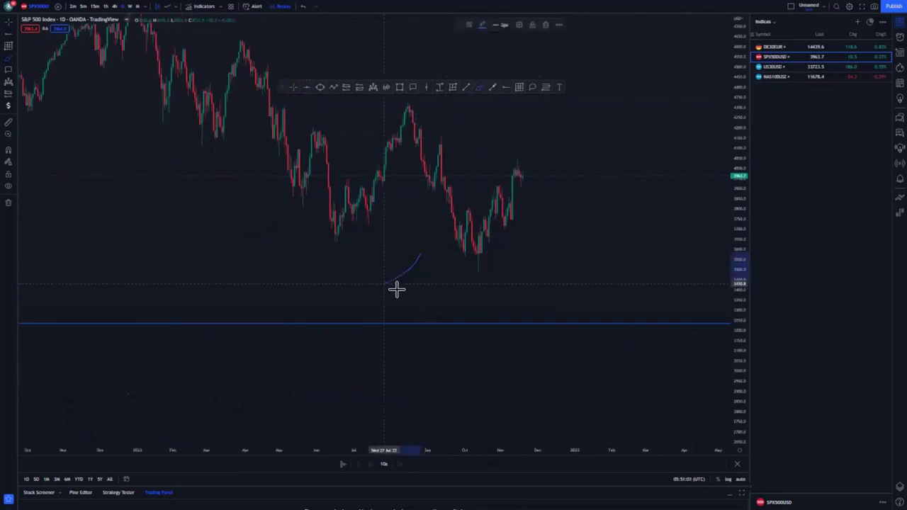
{"action": "left_click", "coordinate": [546, 25]}
{"action": "left_click", "coordinate": [292, 86]}
{"action": "left_click_drag", "start_coordinate": [309, 216], "coordinate": [303, 265]}
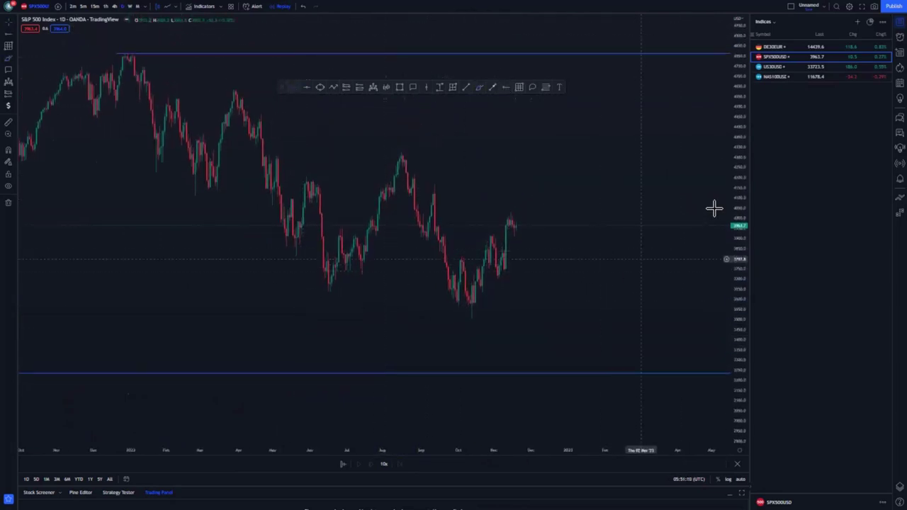
{"action": "left_click_drag", "start_coordinate": [733, 209], "coordinate": [733, 261]}
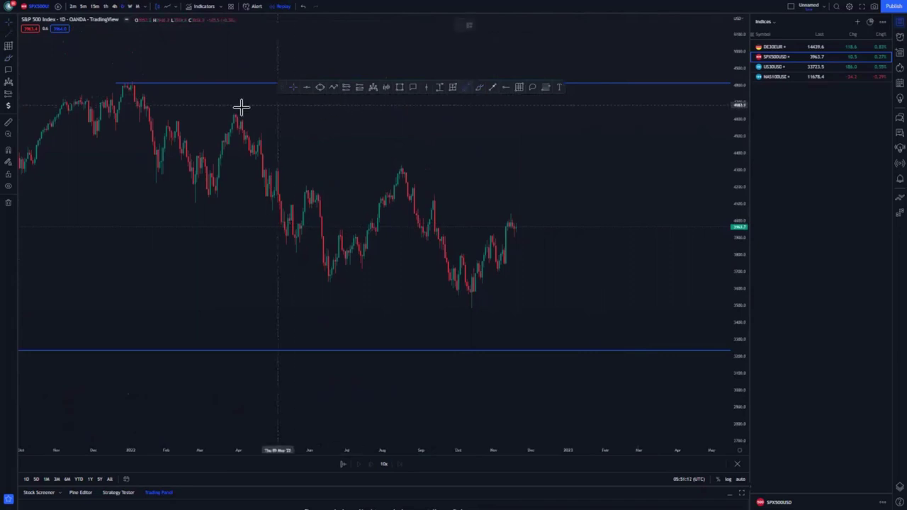
{"action": "left_click_drag", "start_coordinate": [241, 106], "coordinate": [538, 209]}
- Circle the trend line's touch points with the brush, sketch price paths down towards support and up to the upper ray, and undo the strokes
{"action": "left_click", "coordinate": [479, 87]}
{"action": "left_click_drag", "start_coordinate": [239, 103], "coordinate": [245, 101]}
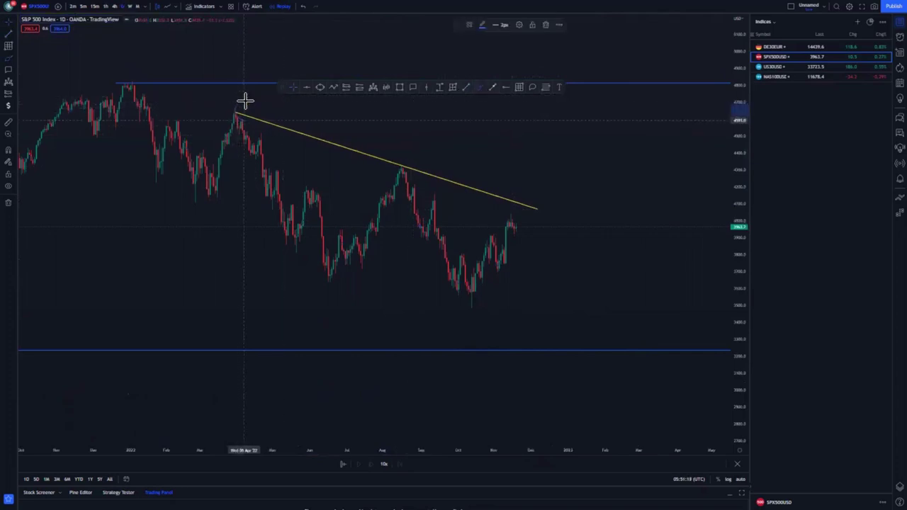
{"action": "left_click_drag", "start_coordinate": [405, 156], "coordinate": [401, 162]}
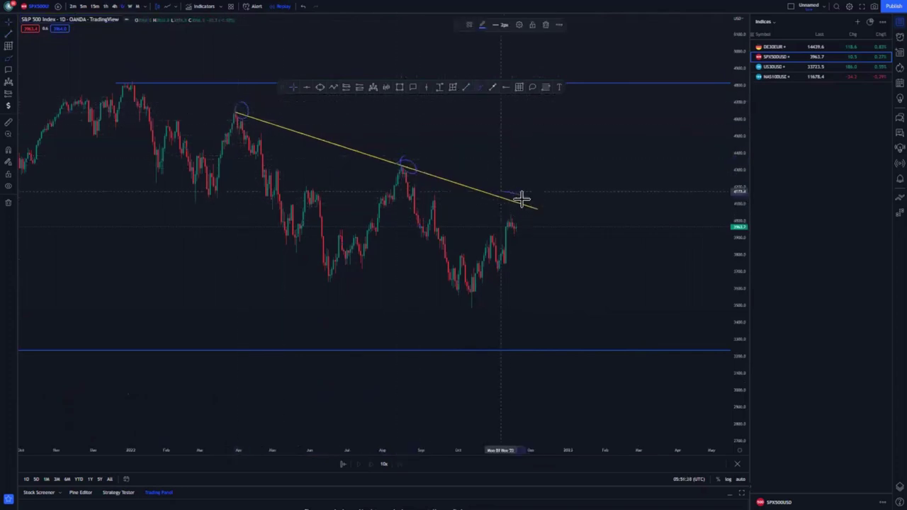
{"action": "left_click_drag", "start_coordinate": [523, 198], "coordinate": [560, 319]}
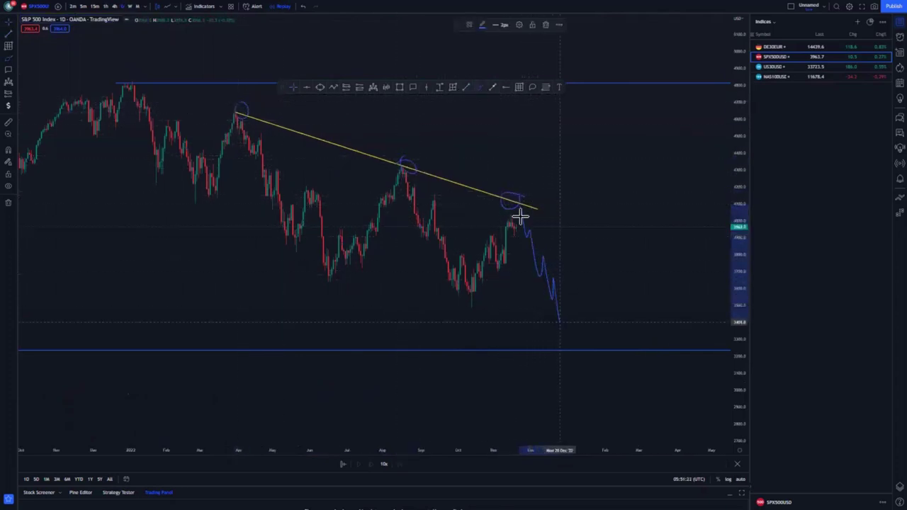
{"action": "left_click_drag", "start_coordinate": [526, 206], "coordinate": [582, 79]}
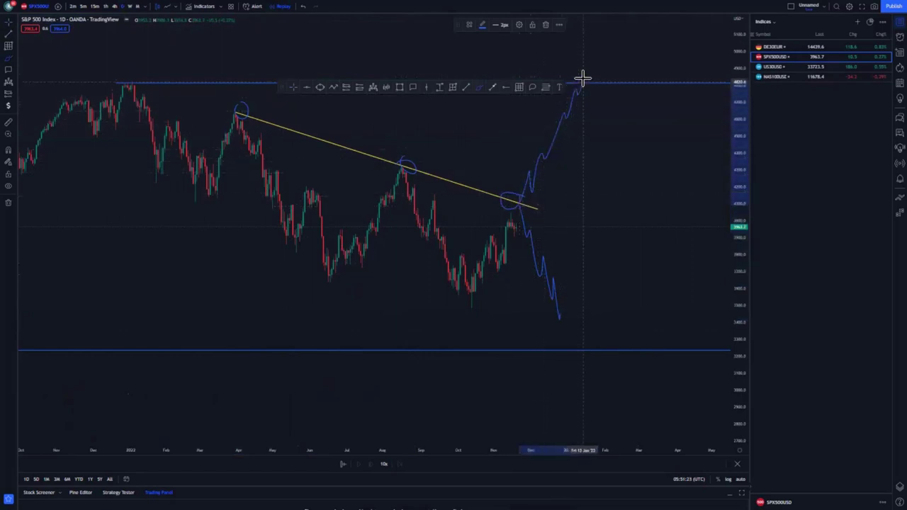
{"action": "left_click", "coordinate": [303, 9]}
{"action": "left_click", "coordinate": [303, 8]}
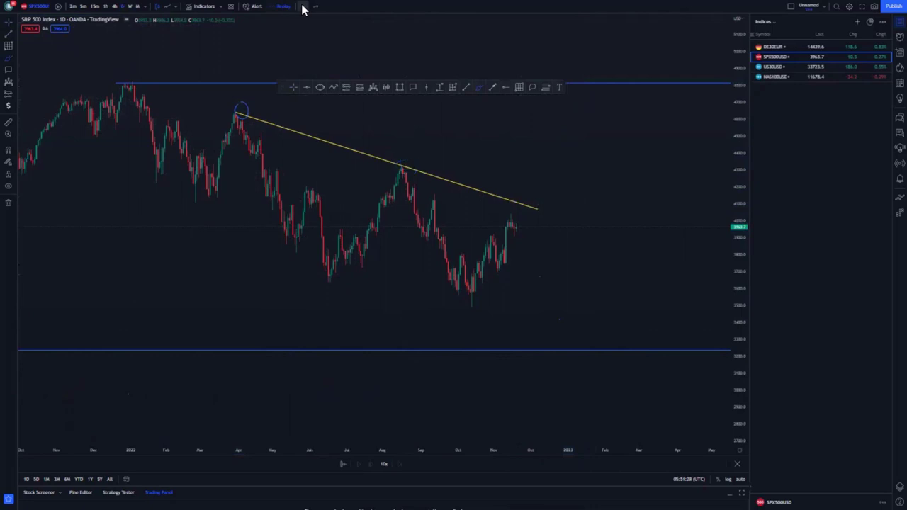
{"action": "left_click", "coordinate": [302, 8]}
- Draw a lower trend line from the late-February low through the June low to the support ray, and add a horizontal ray at the mid-September high
{"action": "mouse_move", "coordinate": [193, 199]}
{"action": "left_mouse_down"}
{"action": "mouse_move", "coordinate": [369, 330]}
{"action": "mouse_move", "coordinate": [443, 349]}
{"action": "left_mouse_up"}
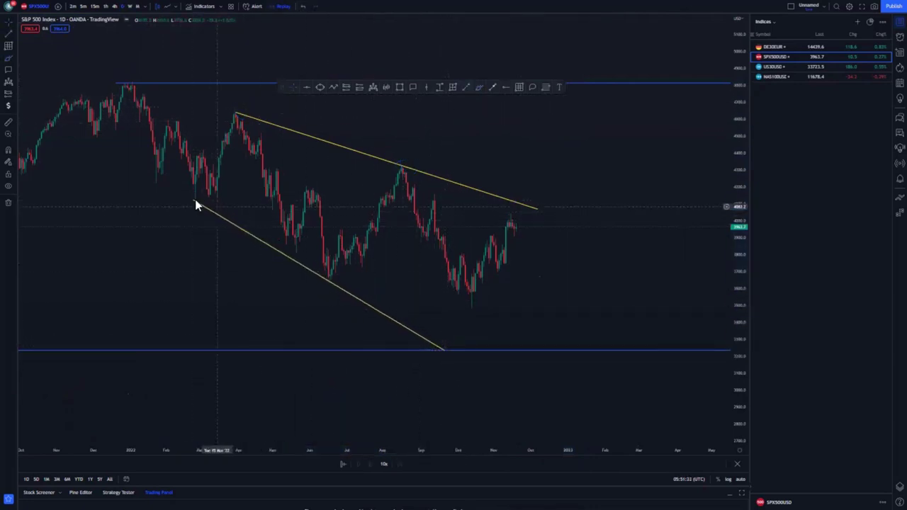
{"action": "left_click", "coordinate": [499, 112]}
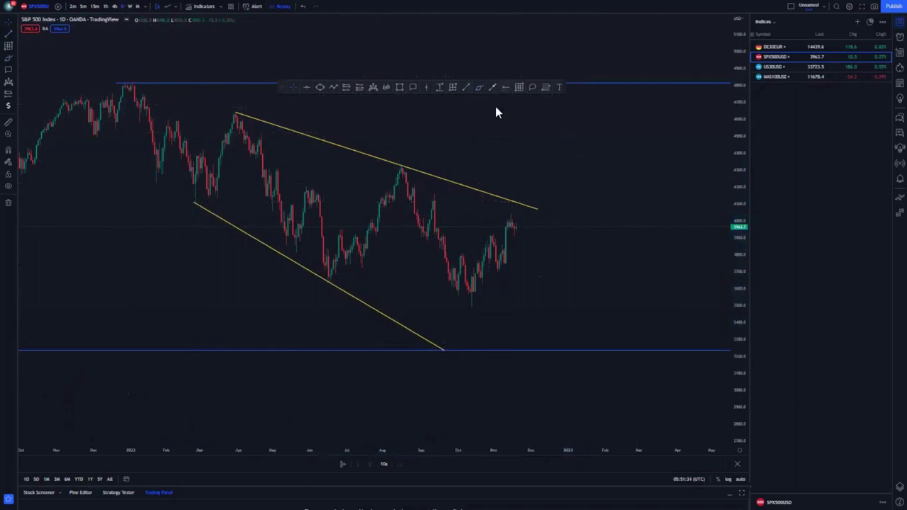
{"action": "left_click", "coordinate": [435, 194]}
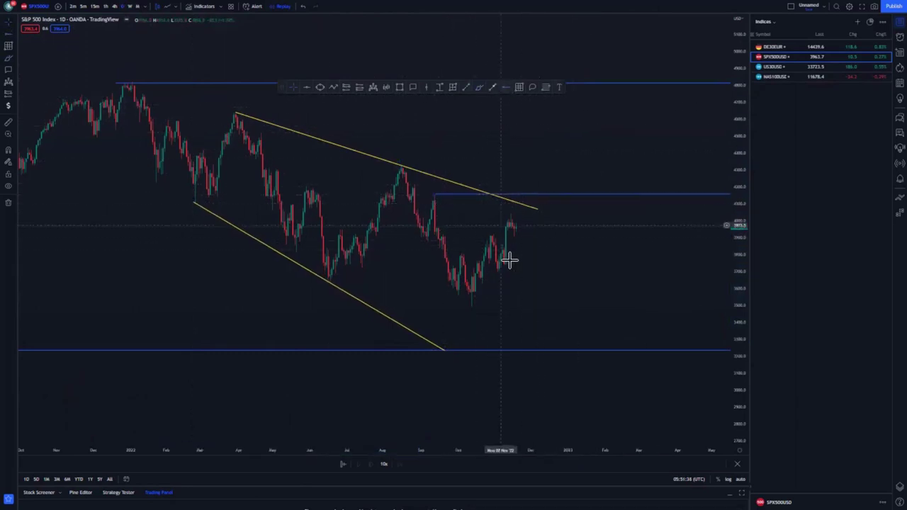
- Draw arrows from the latest price up to the mid-September ray and from there down to the support ray, and remove both arrows
{"action": "left_click", "coordinate": [492, 87]}
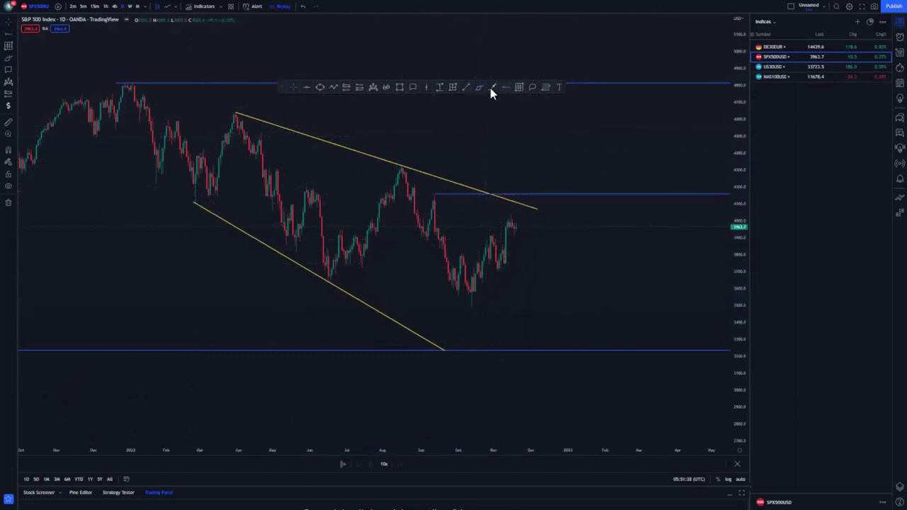
{"action": "left_click", "coordinate": [516, 224]}
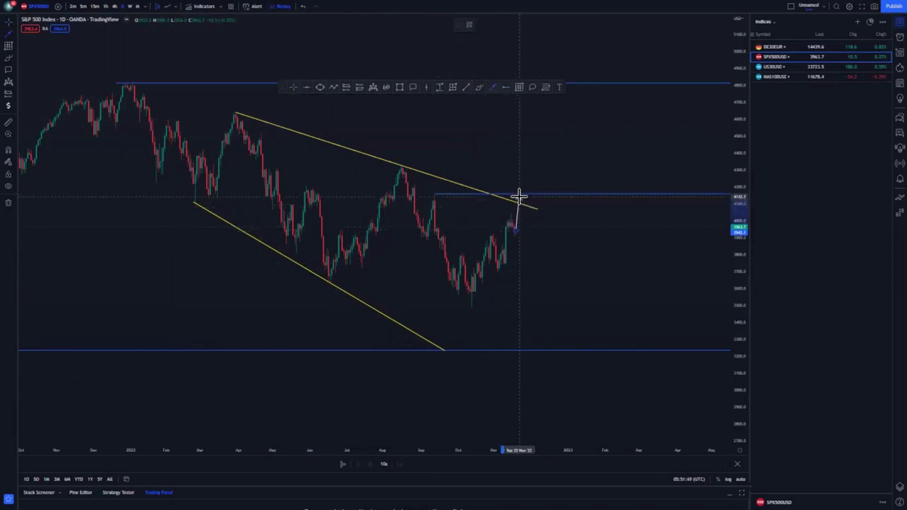
{"action": "left_click", "coordinate": [521, 194]}
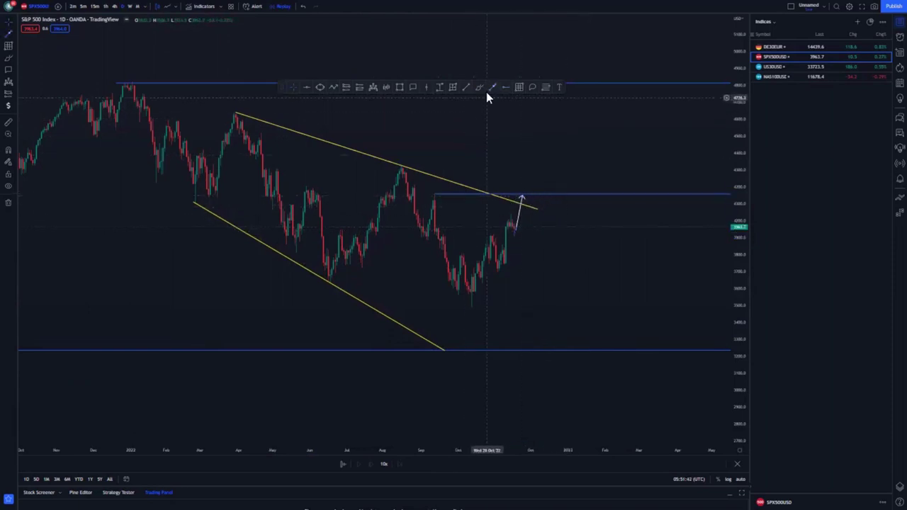
{"action": "left_click", "coordinate": [553, 349]}
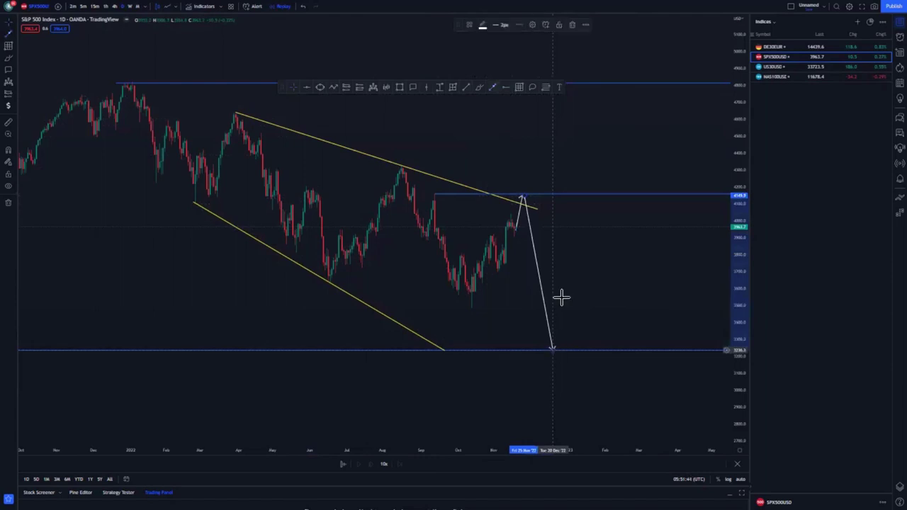
{"action": "left_click", "coordinate": [562, 298]}
- Switch the S&P 500 chart to the 4-hour timeframe and frame the prices from August to November
{"action": "scroll", "coordinate": [454, 244], "scroll_direction": "up", "scroll_amount": 2}
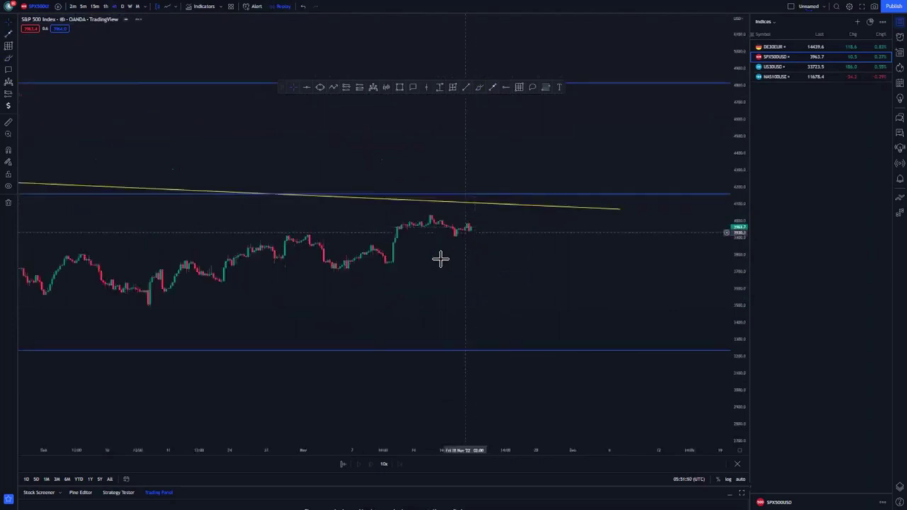
{"action": "scroll", "coordinate": [441, 259], "scroll_direction": "down", "scroll_amount": 5}
{"action": "left_click_drag", "start_coordinate": [553, 282], "coordinate": [435, 274]}
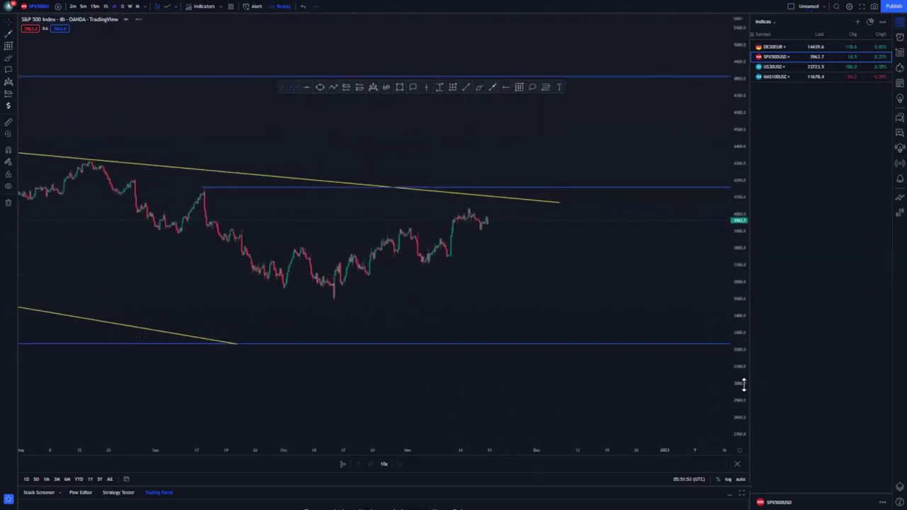
- Copy the price bars from the 13 October low to the latest price as a bars pattern, and move the copy below the price
{"action": "left_click_drag", "start_coordinate": [743, 383], "coordinate": [742, 289]}
{"action": "left_click_drag", "start_coordinate": [652, 318], "coordinate": [523, 280]}
{"action": "scroll", "coordinate": [501, 284], "scroll_direction": "down", "scroll_amount": 3}
{"action": "scroll", "coordinate": [443, 287], "scroll_direction": "up", "scroll_amount": 2}
{"action": "left_click_drag", "start_coordinate": [444, 287], "coordinate": [586, 262]}
{"action": "scroll", "coordinate": [434, 274], "scroll_direction": "up", "scroll_amount": 2}
{"action": "left_click_drag", "start_coordinate": [434, 271], "coordinate": [482, 239]}
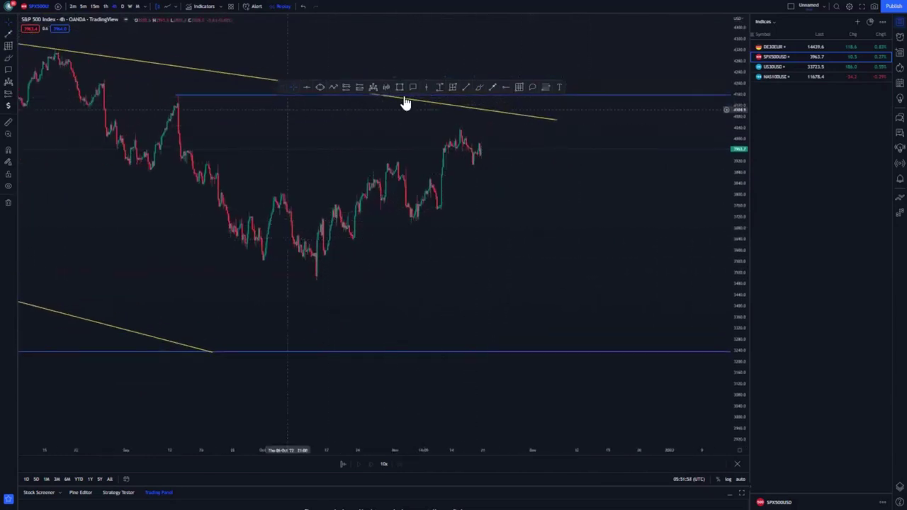
{"action": "left_click", "coordinate": [316, 264]}
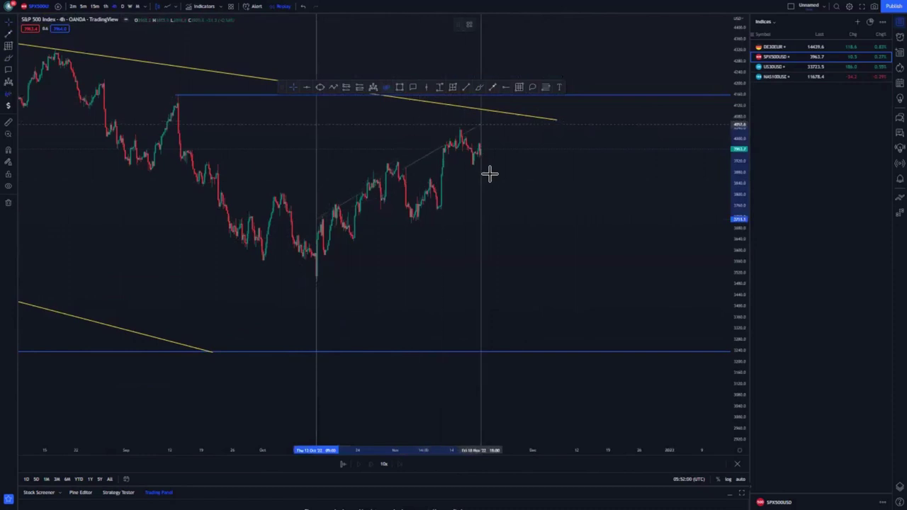
{"action": "left_click", "coordinate": [482, 172]}
{"action": "mouse_move", "coordinate": [400, 156]}
{"action": "left_mouse_down"}
{"action": "mouse_move", "coordinate": [465, 234]}
{"action": "mouse_move", "coordinate": [366, 286]}
{"action": "mouse_move", "coordinate": [458, 269]}
{"action": "mouse_move", "coordinate": [470, 217]}
{"action": "left_mouse_up"}
- Circle the swing sections of the copied bars with the brush, and undo the circles and the bars pattern
{"action": "left_click", "coordinate": [477, 89]}
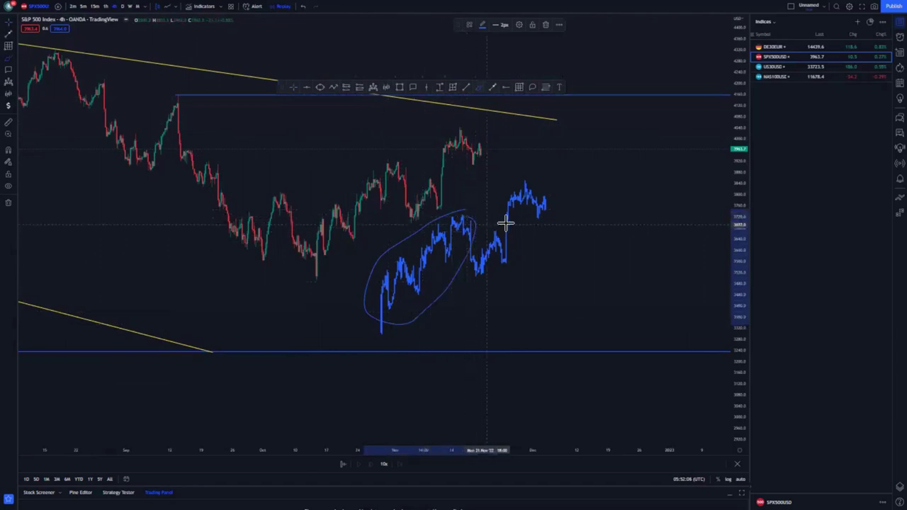
{"action": "mouse_move", "coordinate": [502, 268]}
{"action": "left_mouse_down"}
{"action": "mouse_move", "coordinate": [512, 190]}
{"action": "mouse_move", "coordinate": [499, 239]}
{"action": "mouse_move", "coordinate": [503, 267]}
{"action": "mouse_move", "coordinate": [534, 192]}
{"action": "mouse_move", "coordinate": [552, 202]}
{"action": "mouse_move", "coordinate": [542, 214]}
{"action": "left_mouse_up"}
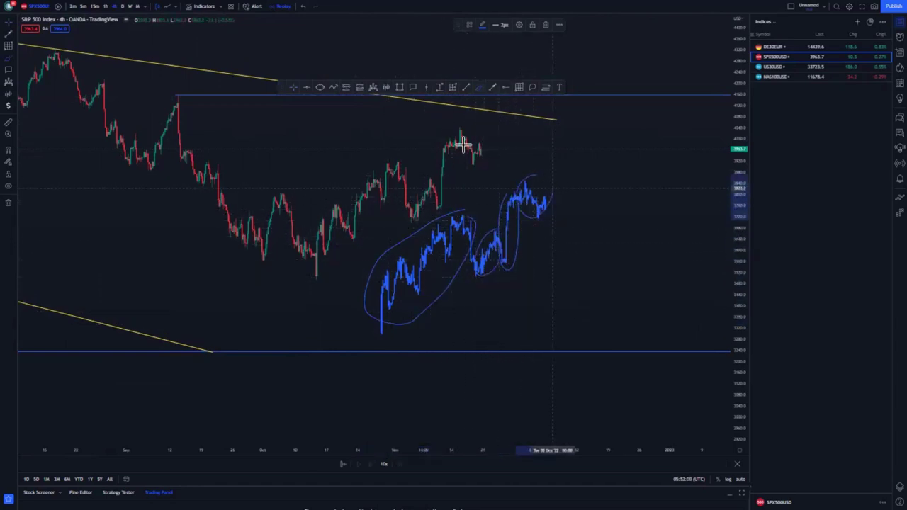
{"action": "left_click", "coordinate": [303, 7]}
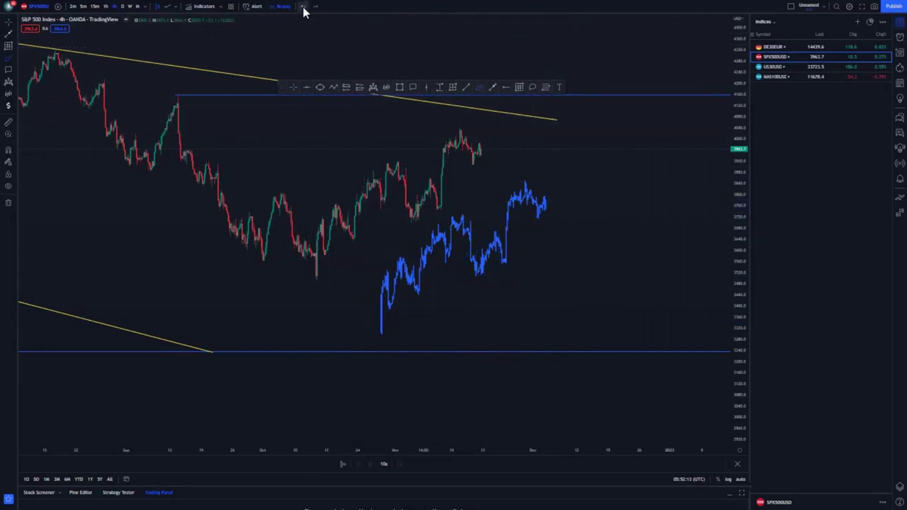
{"action": "left_click", "coordinate": [304, 7]}
{"action": "left_click", "coordinate": [303, 7]}
{"action": "left_click", "coordinate": [294, 88]}
- Circle the area above the latest price between the upper ray and the falling trend line, and delete the circle
{"action": "left_click_drag", "start_coordinate": [322, 168], "coordinate": [297, 191]}
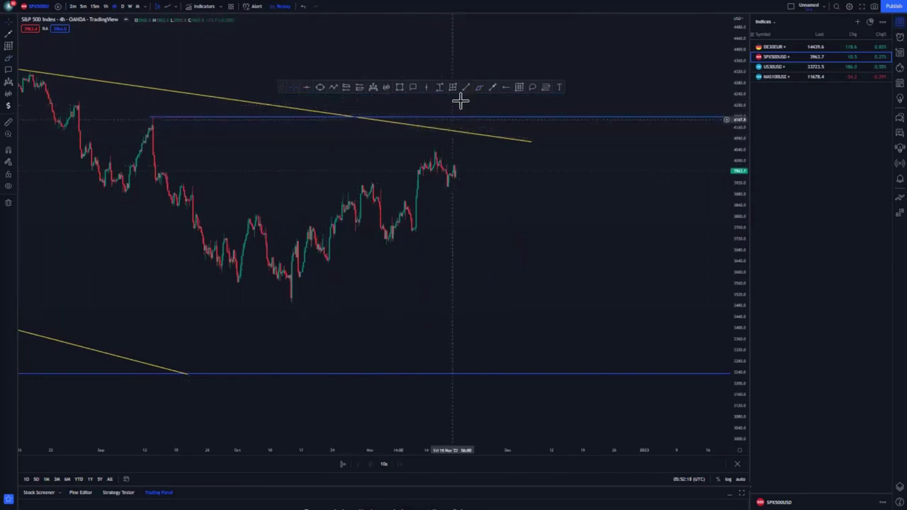
{"action": "mouse_move", "coordinate": [471, 102]}
{"action": "left_mouse_down"}
{"action": "mouse_move", "coordinate": [440, 110]}
{"action": "mouse_move", "coordinate": [471, 149]}
{"action": "left_mouse_up"}
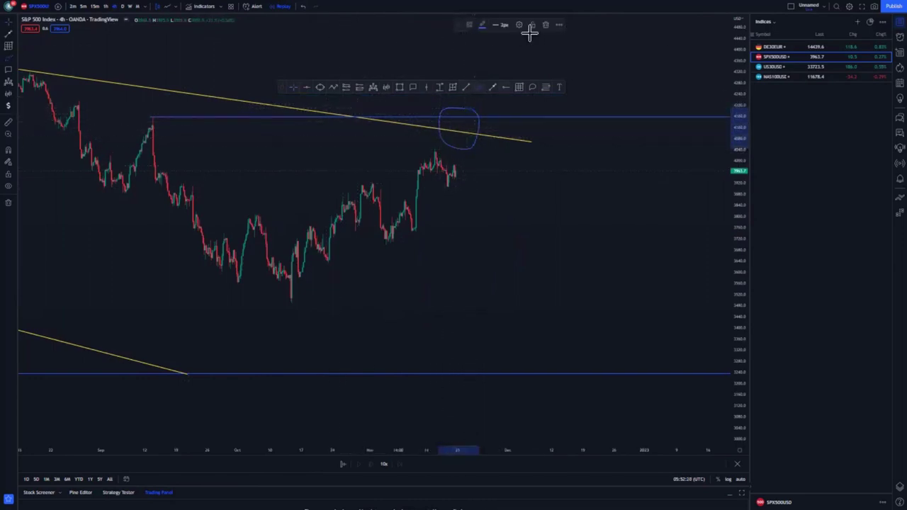
{"action": "key", "text": "Delete"}
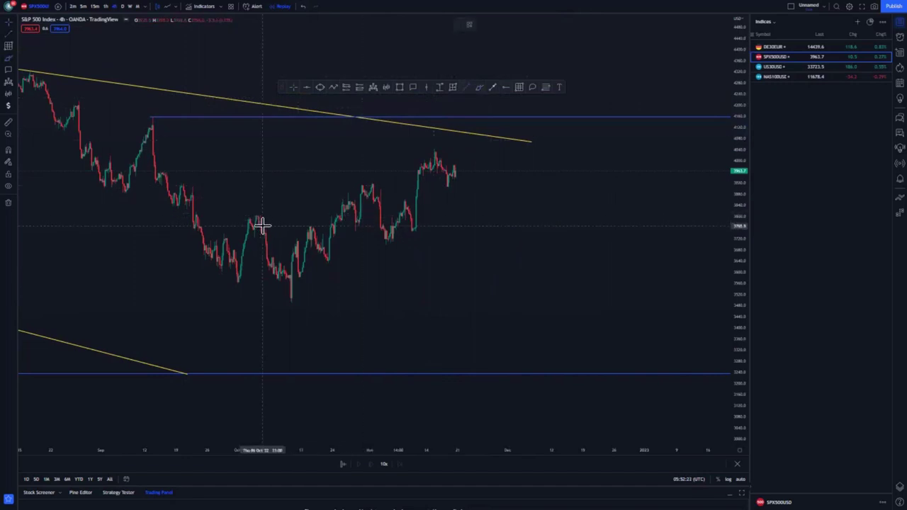
- Draw a rising channel with one trend line from early October over the highs and one from the mid-October low under the lows
{"action": "mouse_move", "coordinate": [262, 224]}
{"action": "left_mouse_down"}
{"action": "mouse_move", "coordinate": [417, 176]}
{"action": "mouse_move", "coordinate": [441, 145]}
{"action": "left_mouse_up"}
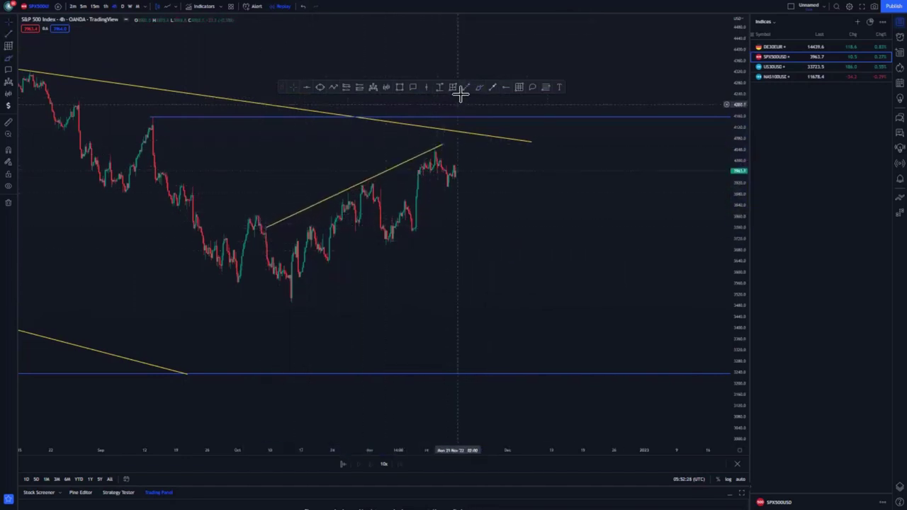
{"action": "mouse_move", "coordinate": [295, 303]}
{"action": "left_mouse_down"}
{"action": "mouse_move", "coordinate": [440, 213]}
{"action": "mouse_move", "coordinate": [467, 206]}
{"action": "left_mouse_up"}
{"action": "left_click", "coordinate": [504, 241]}
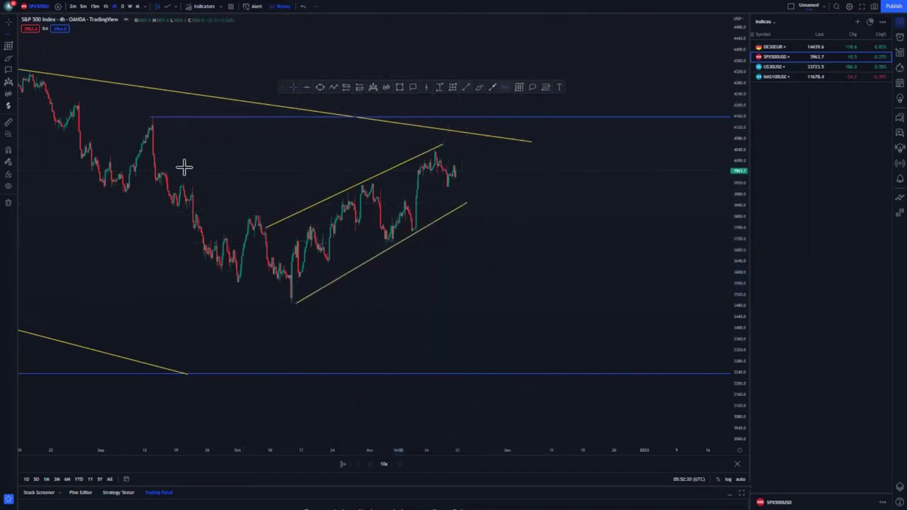
- Add a horizontal ray from the 14 September price level and another at the mid-October low
{"action": "left_click", "coordinate": [159, 171]}
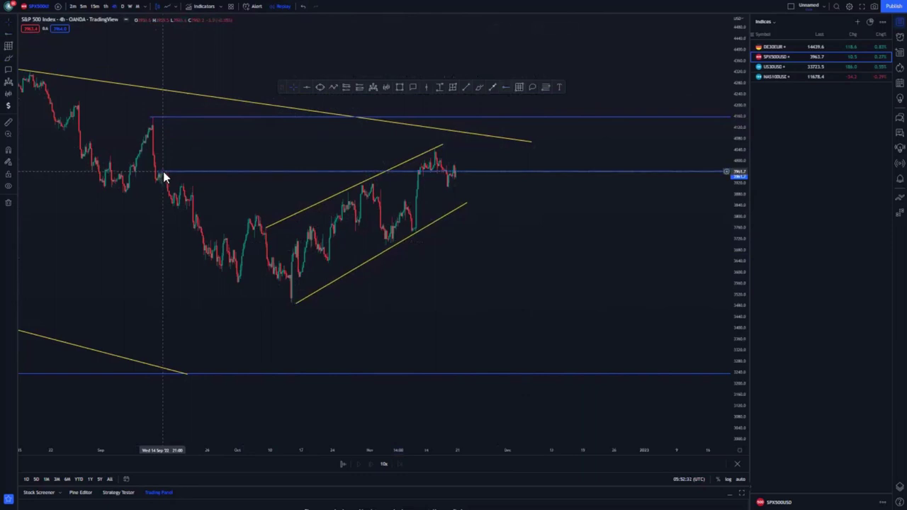
{"action": "left_click", "coordinate": [504, 87]}
{"action": "left_click", "coordinate": [288, 303]}
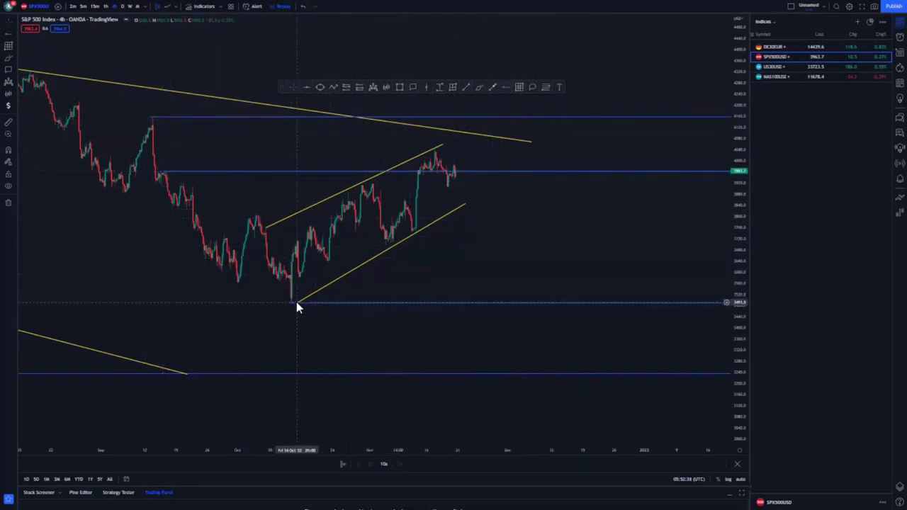
- Align the start of the lower channel line with the mid-October low and extend its end slightly further to the future
{"action": "left_click", "coordinate": [291, 303]}
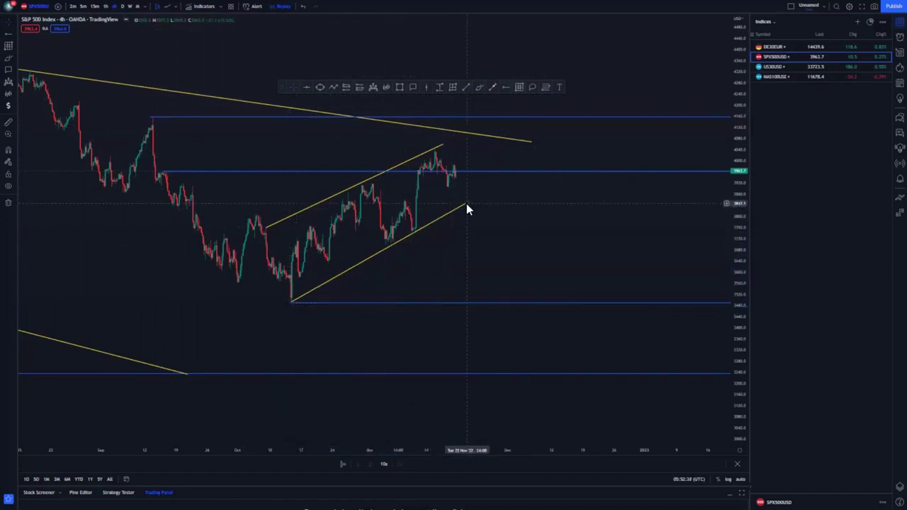
{"action": "left_click_drag", "start_coordinate": [467, 204], "coordinate": [474, 199]}
{"action": "left_click", "coordinate": [467, 228]}
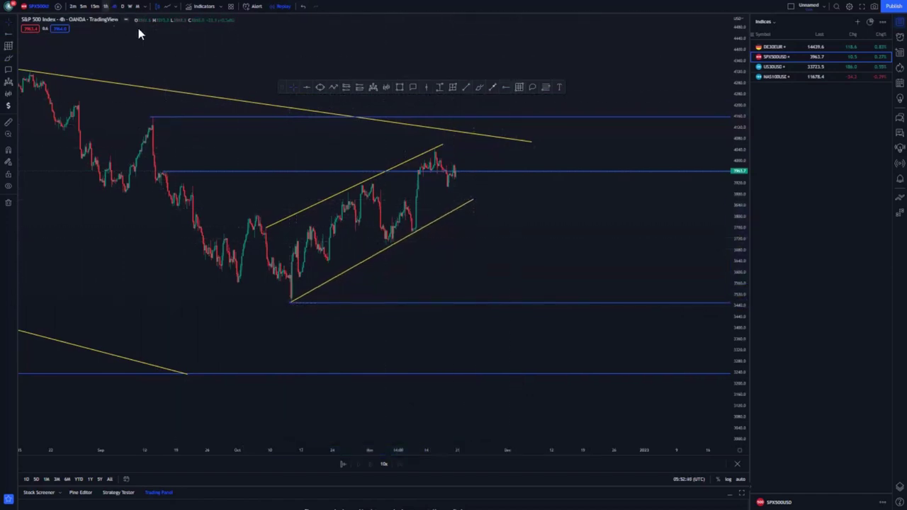
- Switch the chart to the 1-hour timeframe and move the mid-September level ray to the mid-November high
{"action": "left_click", "coordinate": [106, 7]}
{"action": "scroll", "coordinate": [383, 266], "scroll_direction": "down", "scroll_amount": 5}
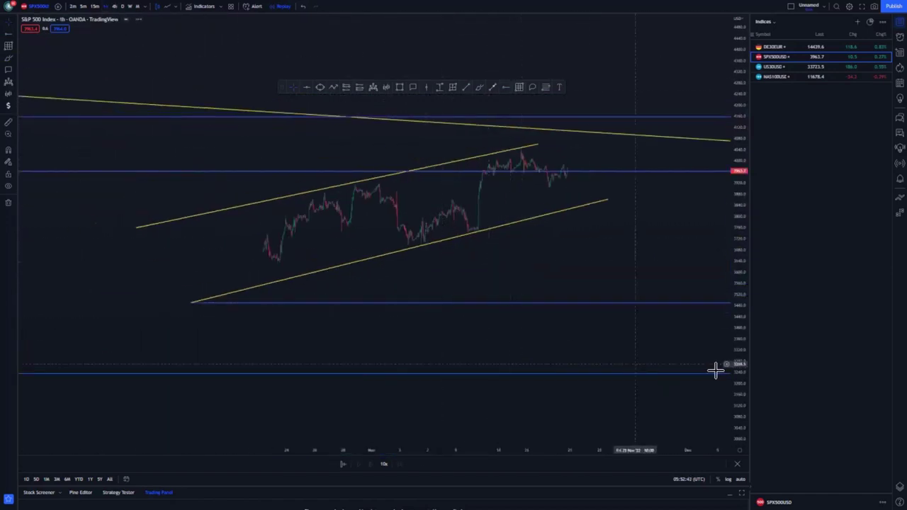
{"action": "left_click_drag", "start_coordinate": [738, 391], "coordinate": [733, 281]}
{"action": "scroll", "coordinate": [572, 296], "scroll_direction": "down", "scroll_amount": 3}
{"action": "left_click_drag", "start_coordinate": [569, 292], "coordinate": [370, 322]}
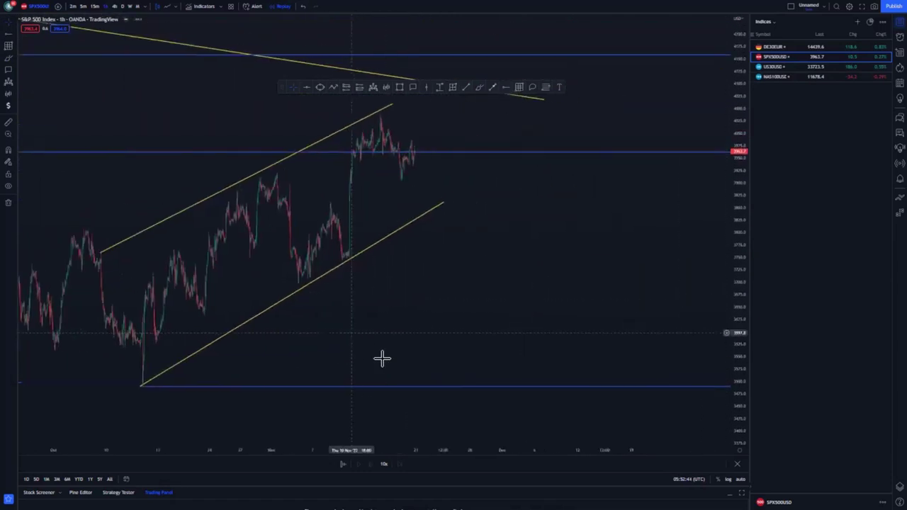
{"action": "scroll", "coordinate": [707, 208], "scroll_direction": "down", "scroll_amount": 2}
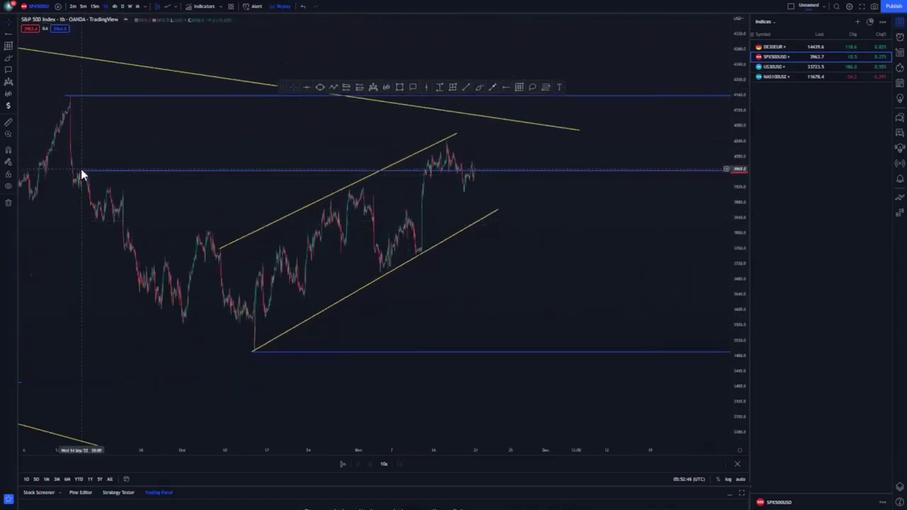
{"action": "left_click_drag", "start_coordinate": [81, 169], "coordinate": [445, 138]}
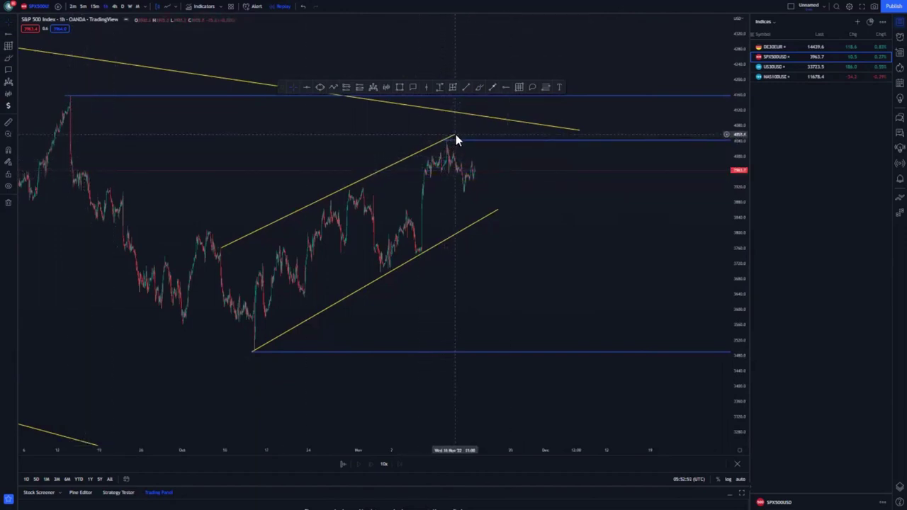
- Trace the mid-November price swings with the brush and circle the small consolidation after the high
{"action": "left_click_drag", "start_coordinate": [520, 272], "coordinate": [477, 277]}
{"action": "scroll", "coordinate": [400, 290], "scroll_direction": "up", "scroll_amount": 2}
{"action": "left_click_drag", "start_coordinate": [734, 390], "coordinate": [737, 322]}
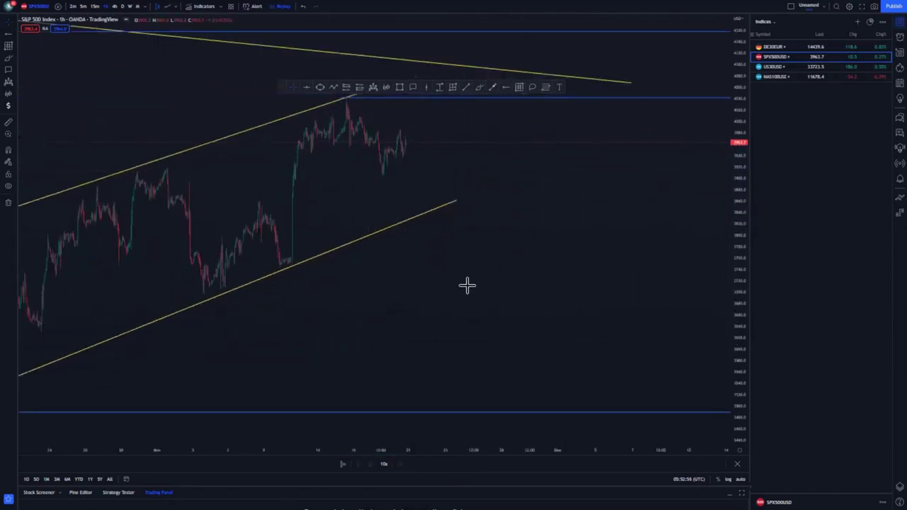
{"action": "left_click_drag", "start_coordinate": [468, 286], "coordinate": [488, 305]}
{"action": "scroll", "coordinate": [439, 245], "scroll_direction": "up", "scroll_amount": 3}
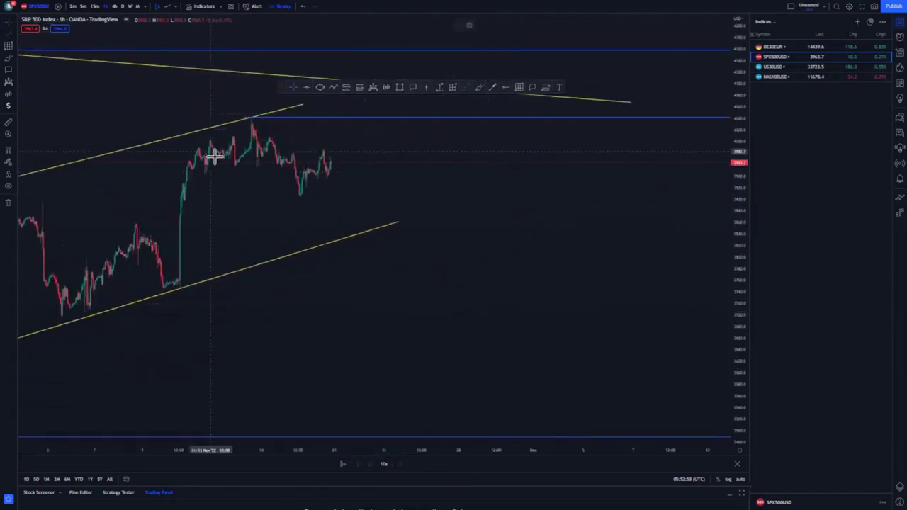
{"action": "left_click", "coordinate": [482, 88]}
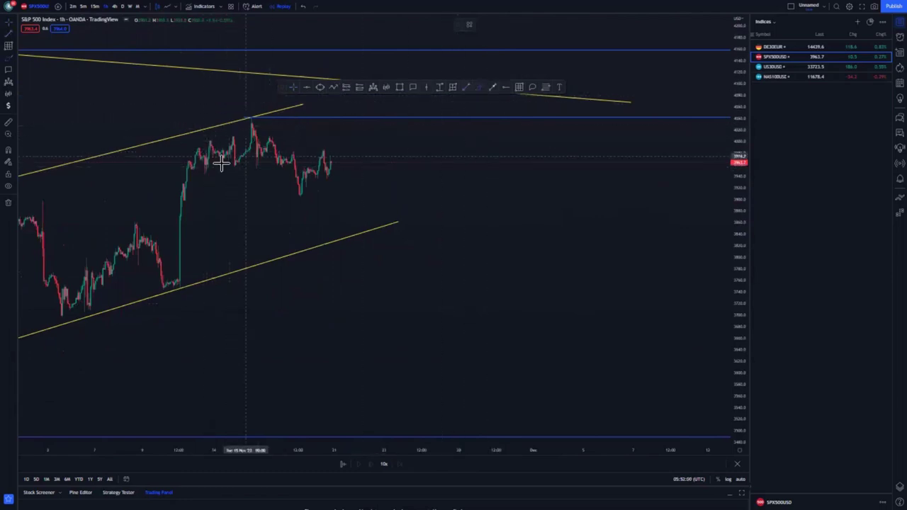
{"action": "mouse_move", "coordinate": [207, 172]}
{"action": "left_mouse_down"}
{"action": "mouse_move", "coordinate": [212, 131]}
{"action": "mouse_move", "coordinate": [253, 121]}
{"action": "left_mouse_up"}
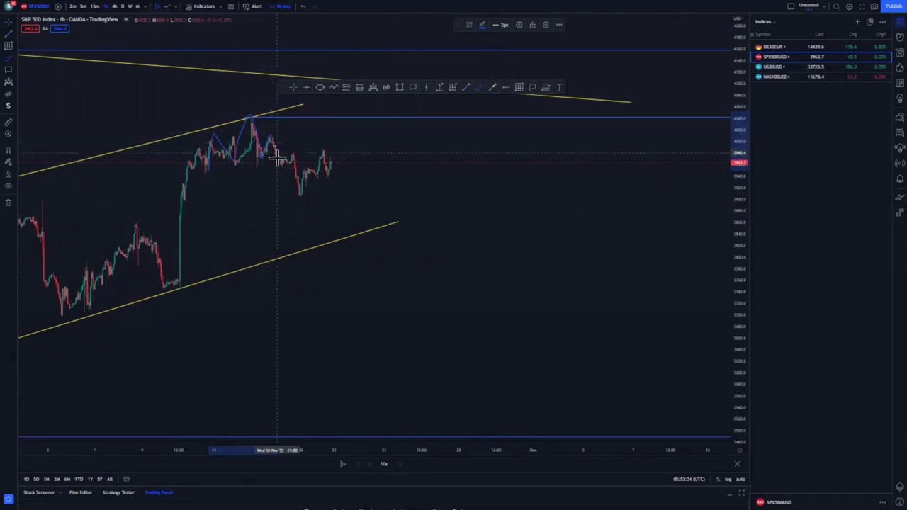
{"action": "mouse_move", "coordinate": [291, 151]}
{"action": "left_mouse_down"}
{"action": "mouse_move", "coordinate": [275, 150]}
{"action": "mouse_move", "coordinate": [292, 155]}
{"action": "left_mouse_up"}
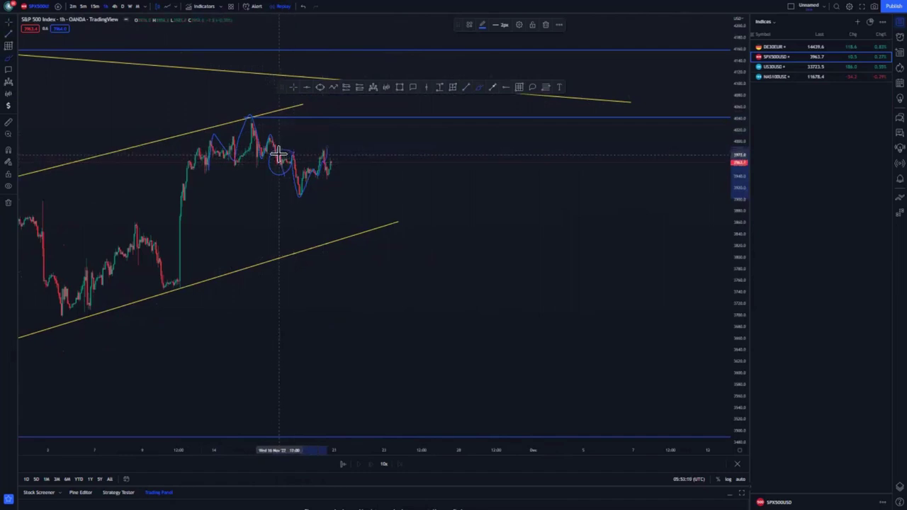
- Sketch brush lines above and below the latest price swings, and undo all the brush strokes
{"action": "left_click_drag", "start_coordinate": [278, 153], "coordinate": [334, 148]}
{"action": "left_click_drag", "start_coordinate": [282, 195], "coordinate": [356, 184]}
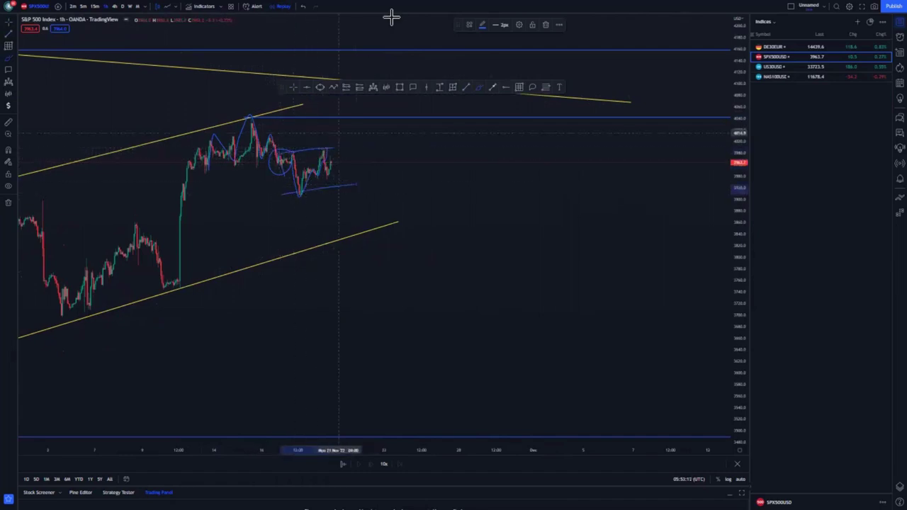
{"action": "left_click", "coordinate": [303, 7]}
{"action": "left_click", "coordinate": [303, 6]}
{"action": "left_click", "coordinate": [303, 6]}
{"action": "left_click", "coordinate": [303, 7]}
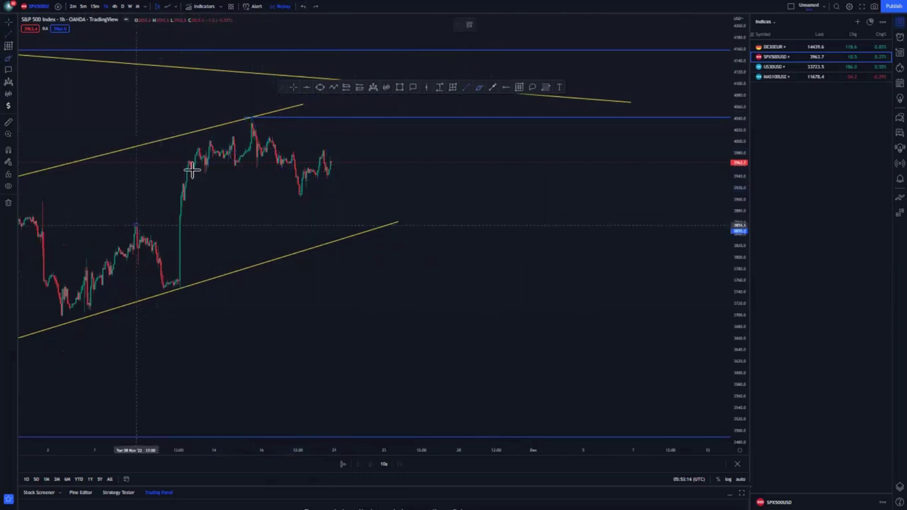
- Draw a steep trend line from the 8 November high to the upper channel line and another from the 10 November low to the 15 November low
{"action": "left_click_drag", "start_coordinate": [191, 170], "coordinate": [213, 127]}
{"action": "left_click_drag", "start_coordinate": [263, 225], "coordinate": [352, 227]}
{"action": "left_click", "coordinate": [287, 286]}
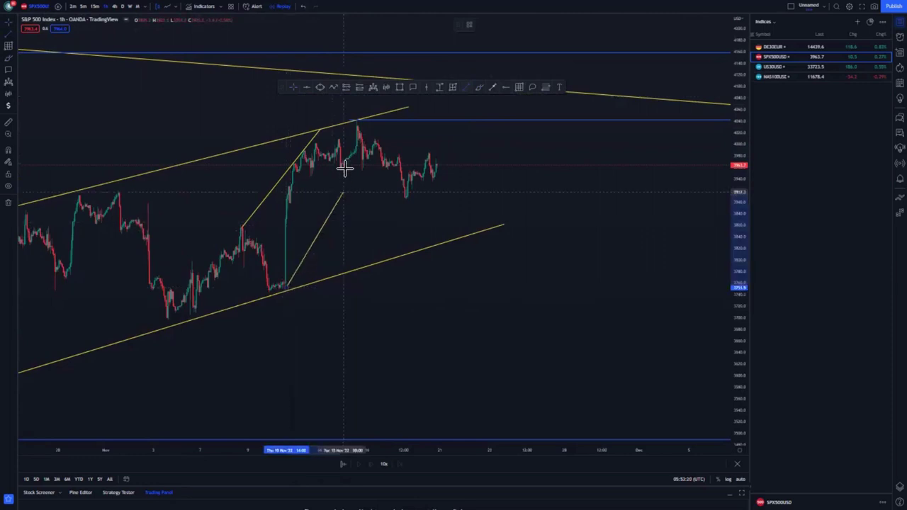
{"action": "left_click", "coordinate": [346, 163]}
{"action": "left_click", "coordinate": [352, 206]}
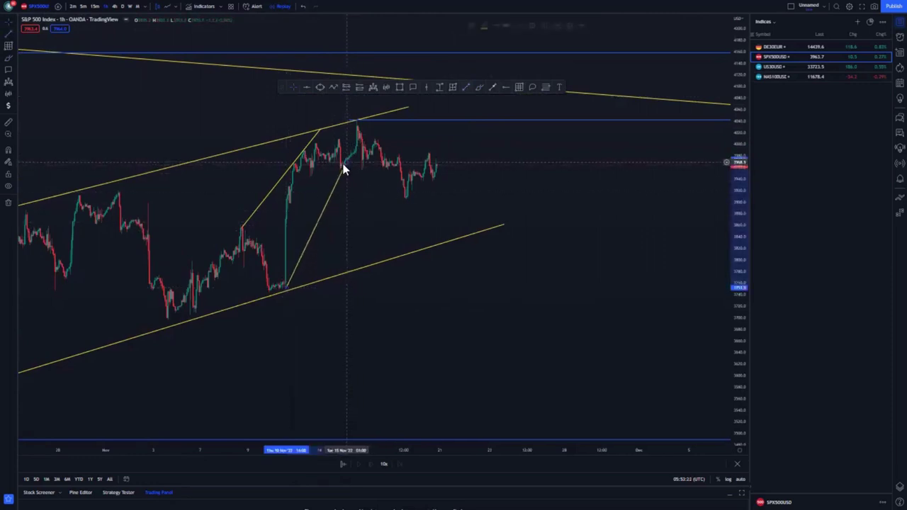
- Enclose the small consolidation around 17 November between two short rising trend lines
{"action": "left_click", "coordinate": [465, 87]}
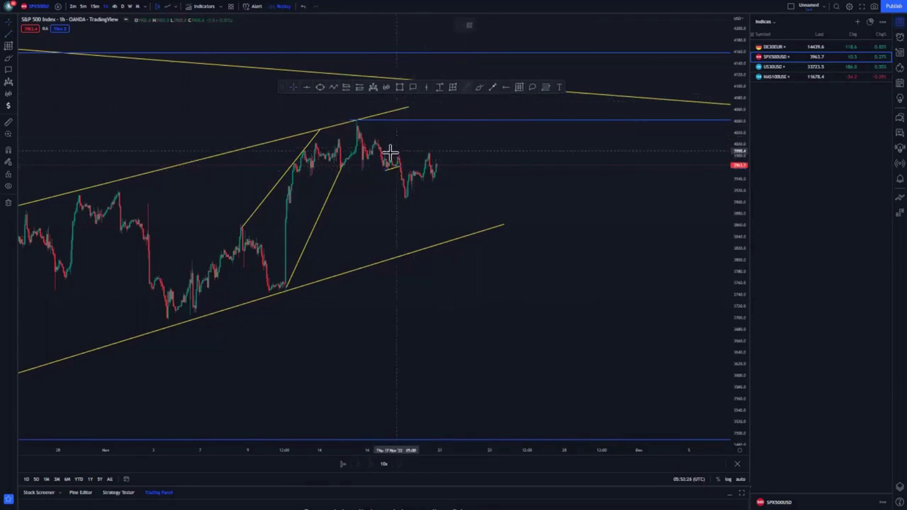
{"action": "left_click", "coordinate": [400, 153]}
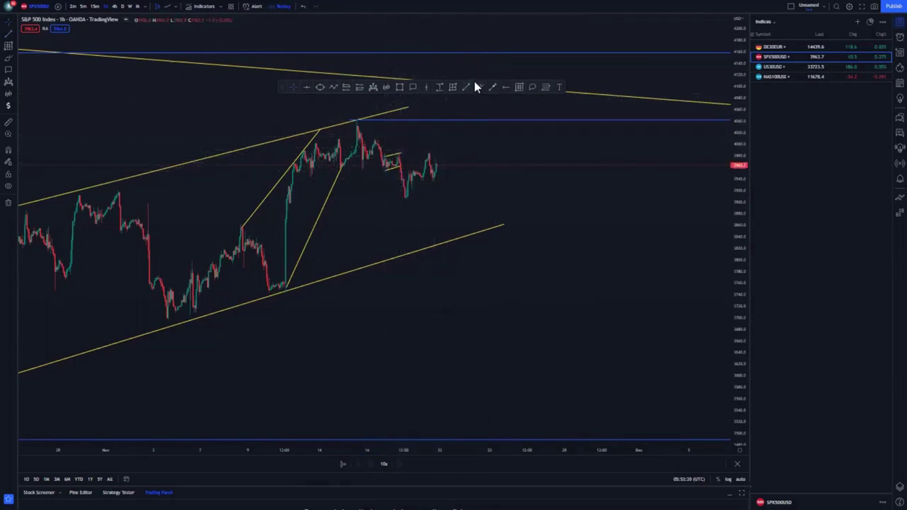
- Draw a trend line from the 17 November high over the latest highs, then draw and delete a rising line under the latest lows
{"action": "left_click_drag", "start_coordinate": [401, 154], "coordinate": [444, 148]}
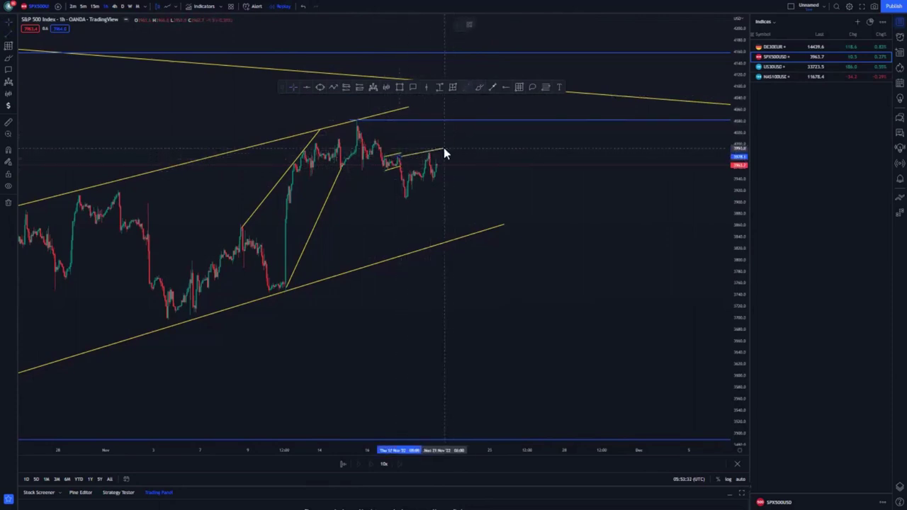
{"action": "left_click_drag", "start_coordinate": [404, 197], "coordinate": [446, 171]}
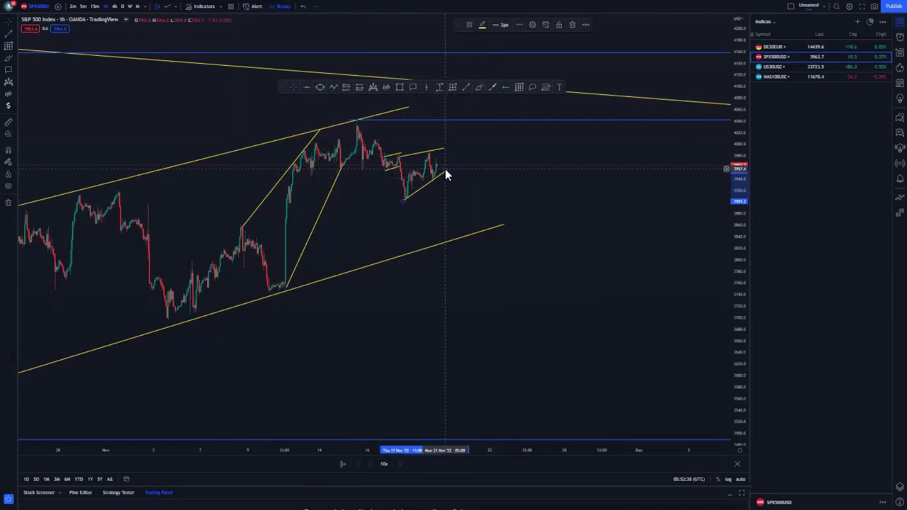
{"action": "left_click", "coordinate": [572, 25]}
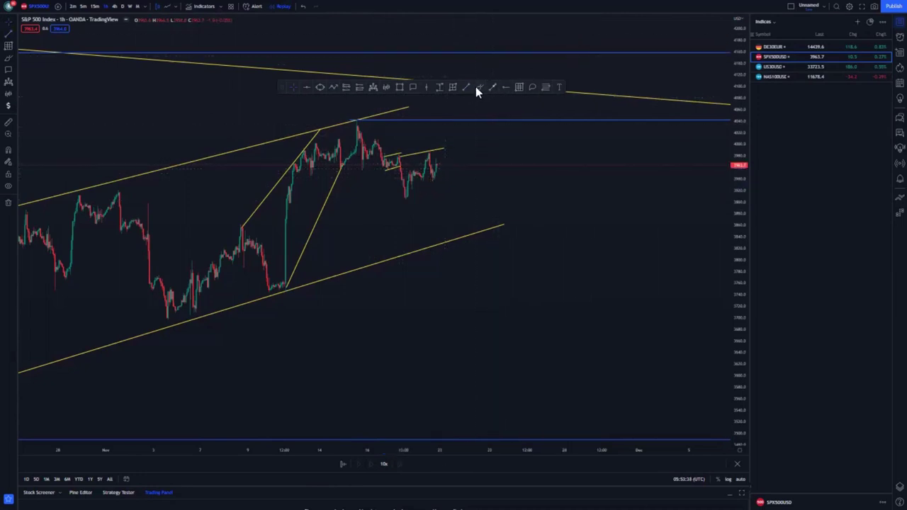
- Sketch a projected path down to the 17 November low level and back up with the brush, and draw a flat line along that low
{"action": "left_click", "coordinate": [477, 87]}
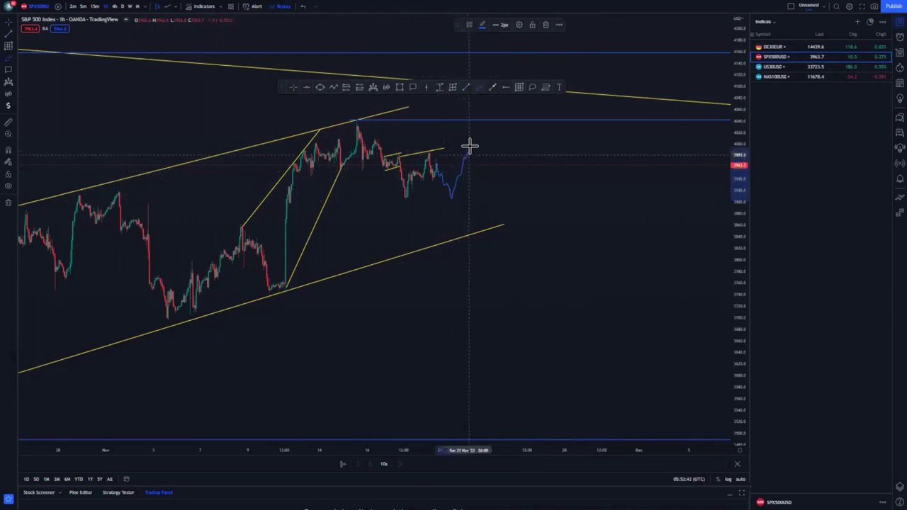
{"action": "key", "text": "alt+t"}
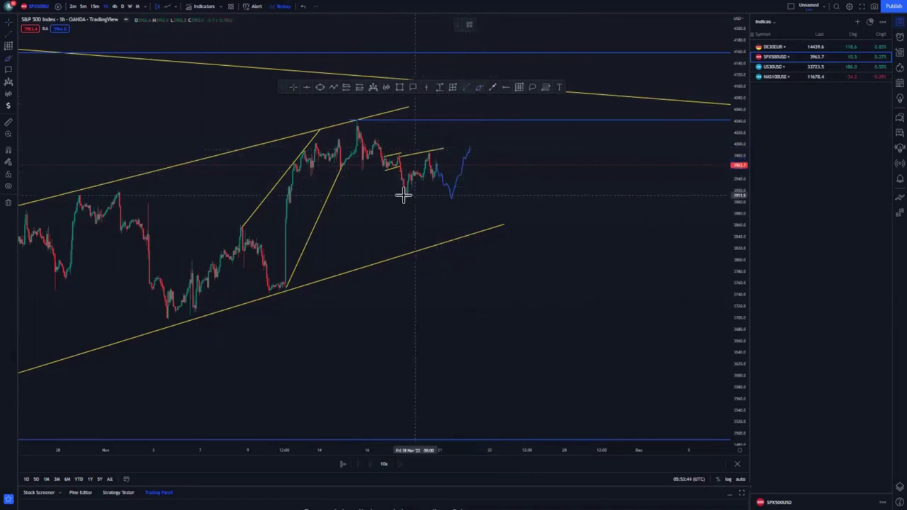
{"action": "left_click", "coordinate": [403, 198]}
{"action": "left_click", "coordinate": [519, 198]}
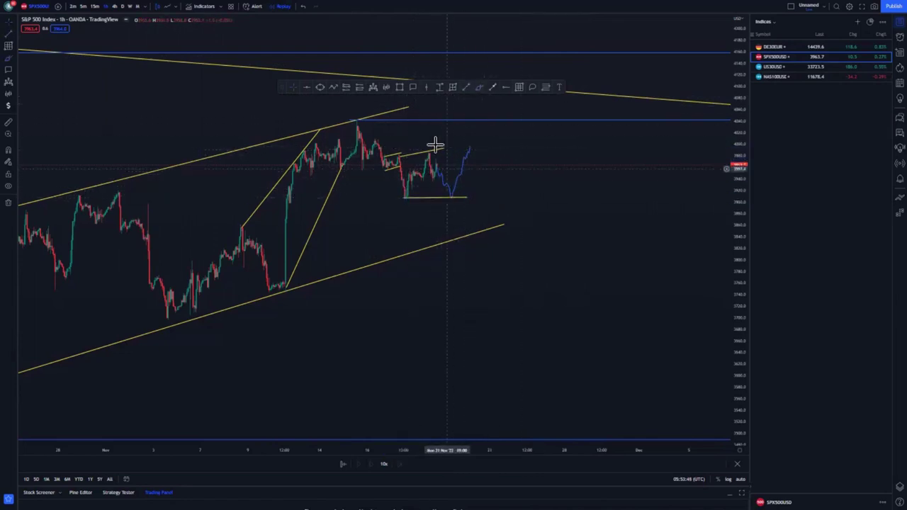
- Finish the trend line over the latest highs at the end of the projected path and draw an arrow down to the lower blue level
{"action": "left_click", "coordinate": [468, 144]}
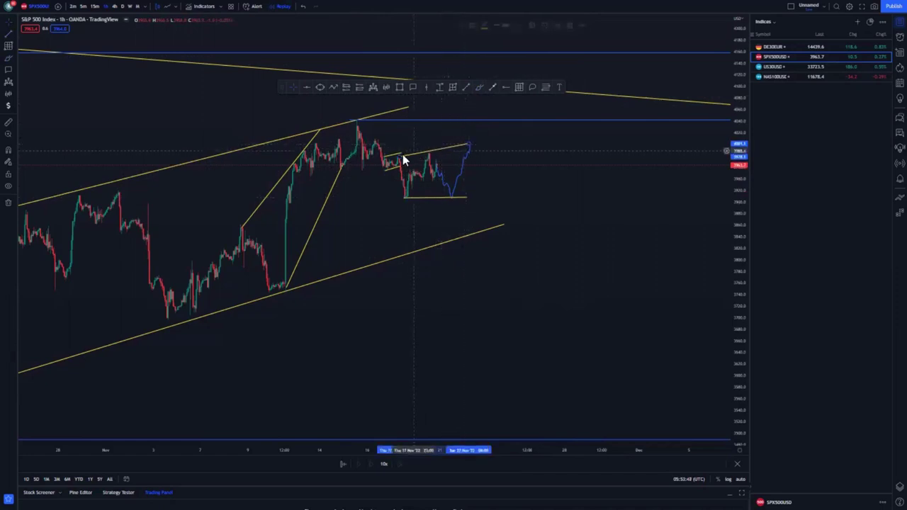
{"action": "left_click", "coordinate": [492, 86]}
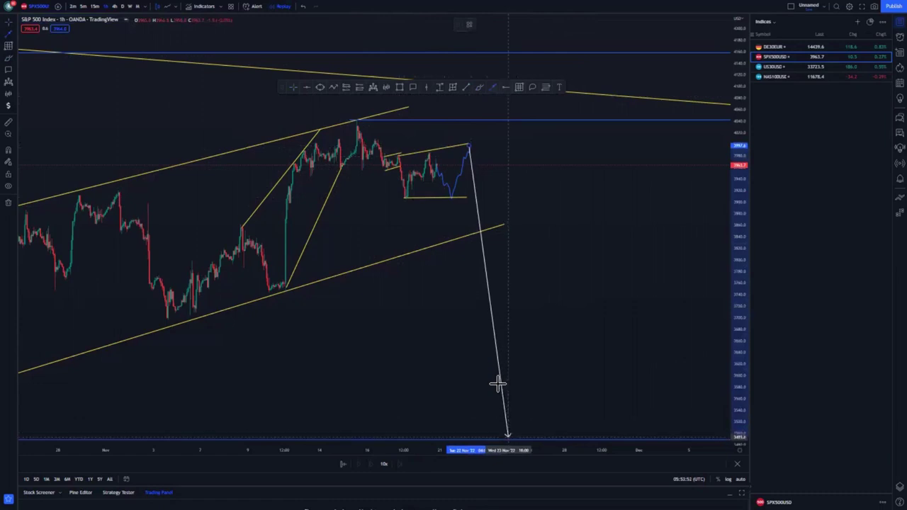
{"action": "left_click", "coordinate": [508, 436]}
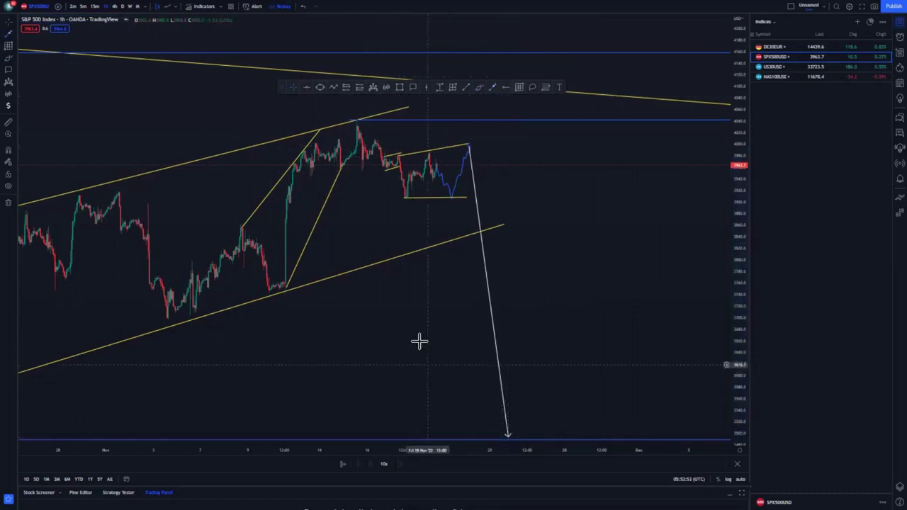
- Place a short position at the projected high, with the target about 339 points below entry and the stop about 22 points above
{"action": "left_click", "coordinate": [466, 141]}
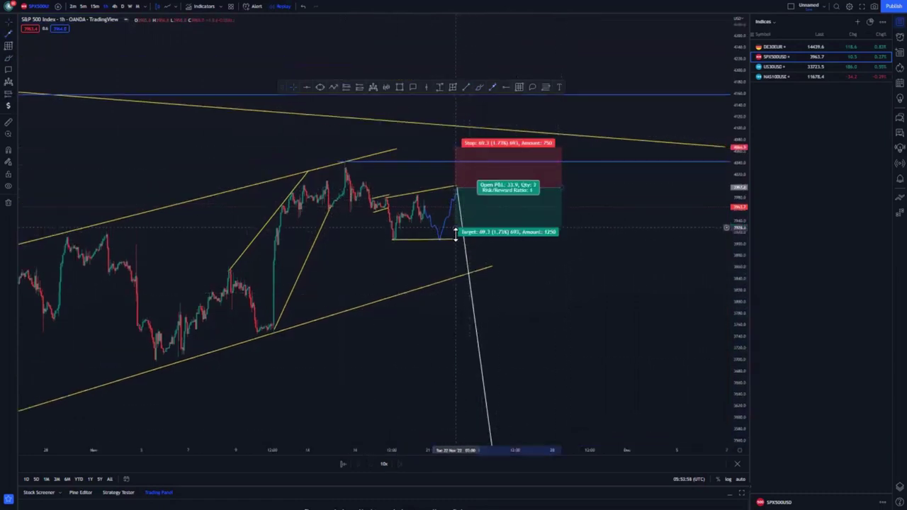
{"action": "left_click_drag", "start_coordinate": [454, 228], "coordinate": [385, 371]}
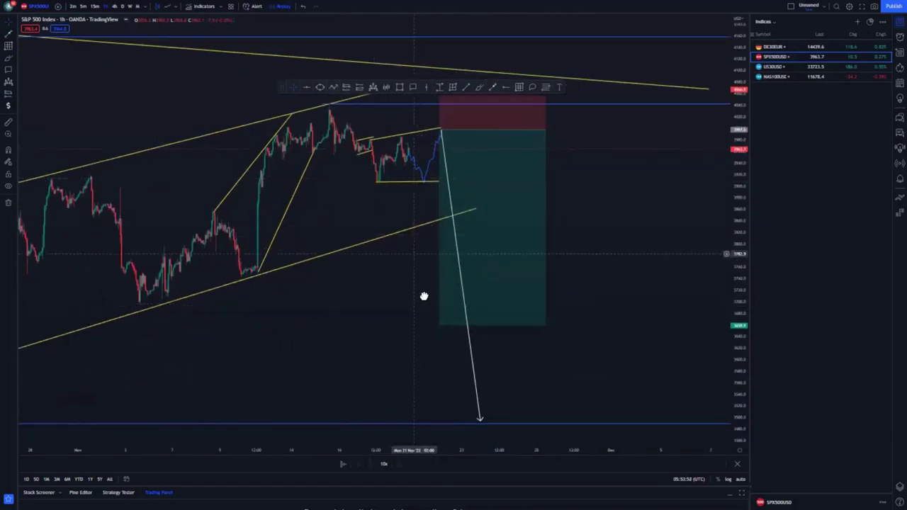
{"action": "left_click_drag", "start_coordinate": [424, 296], "coordinate": [424, 301]}
{"action": "left_click_drag", "start_coordinate": [448, 126], "coordinate": [453, 163]}
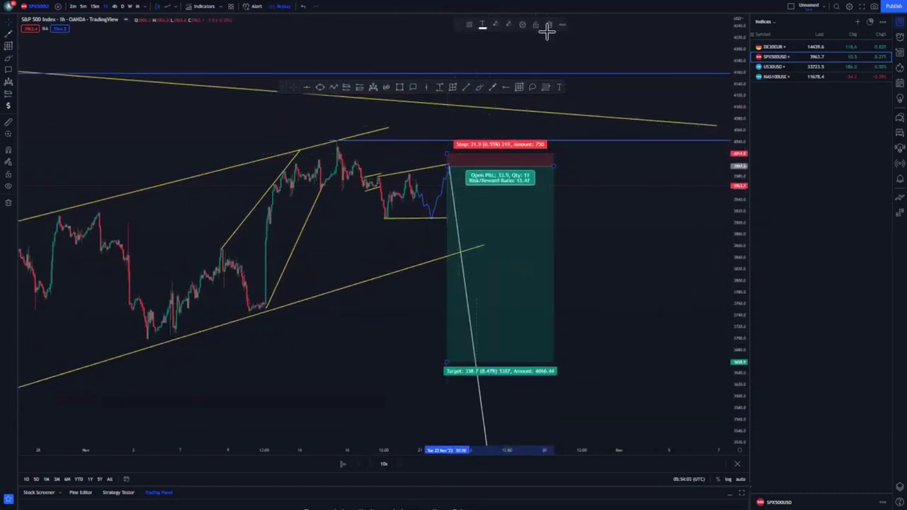
- Undo the stop and target adjustments and the short position at the projected high
{"action": "left_click", "coordinate": [304, 7]}
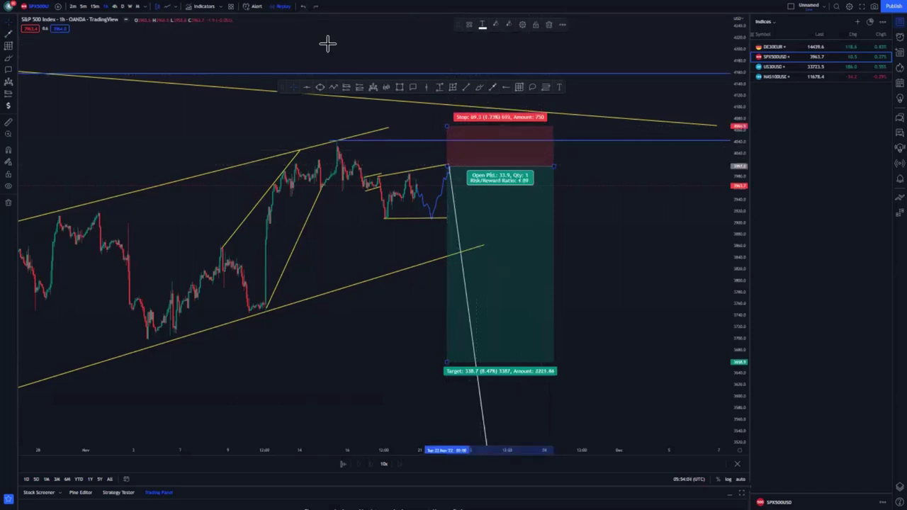
{"action": "left_click", "coordinate": [303, 7]}
{"action": "left_click", "coordinate": [303, 7]}
{"action": "left_click", "coordinate": [304, 8]}
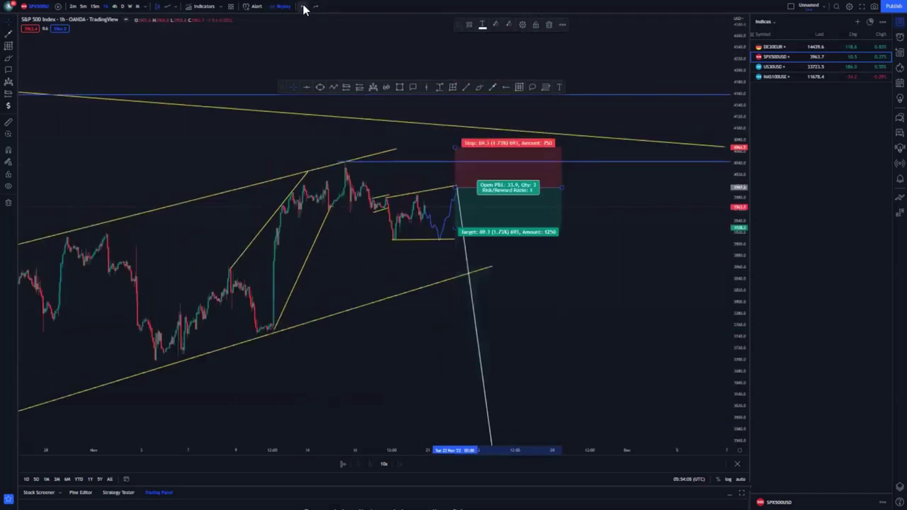
{"action": "left_click", "coordinate": [304, 7]}
{"action": "left_click", "coordinate": [304, 7]}
- Delete the long down arrow and draw a short arrow from the projected path's end up to the blue level at the 15 November high
{"action": "left_click_drag", "start_coordinate": [470, 172], "coordinate": [440, 186]}
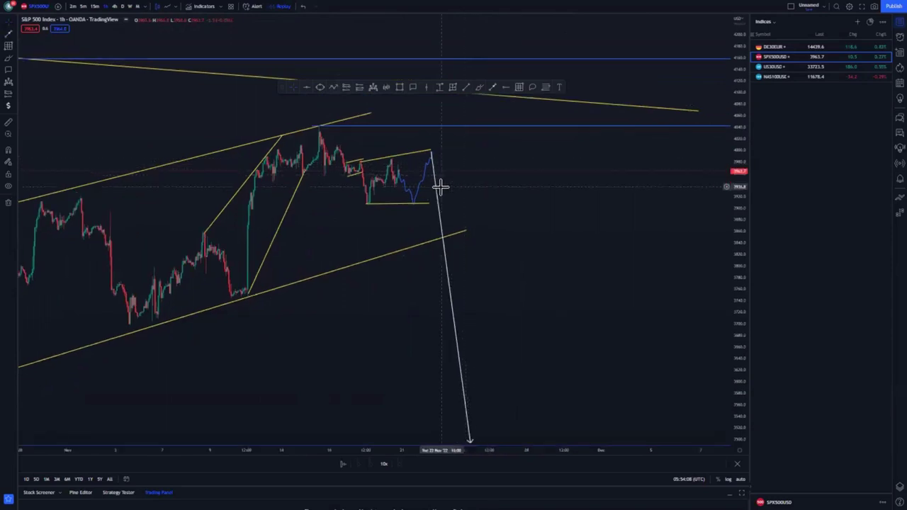
{"action": "left_click", "coordinate": [438, 190]}
{"action": "left_click", "coordinate": [572, 28]}
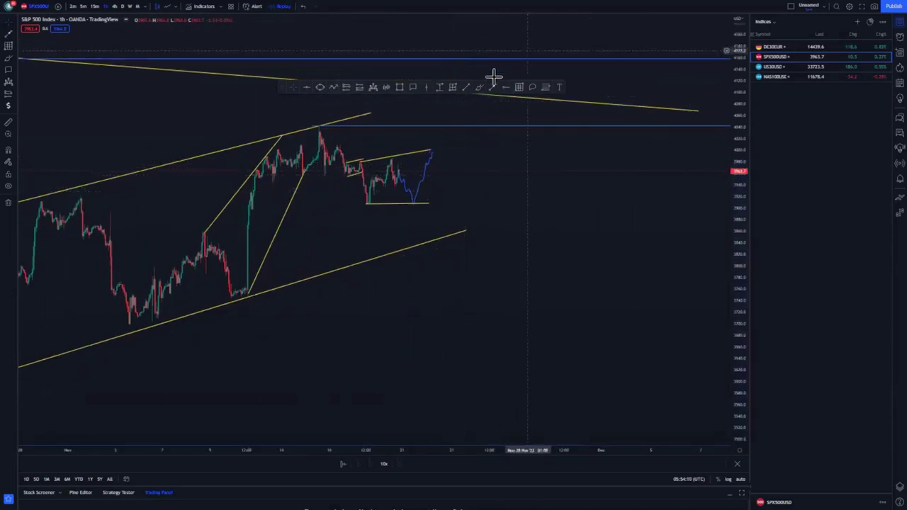
{"action": "left_click", "coordinate": [439, 126]}
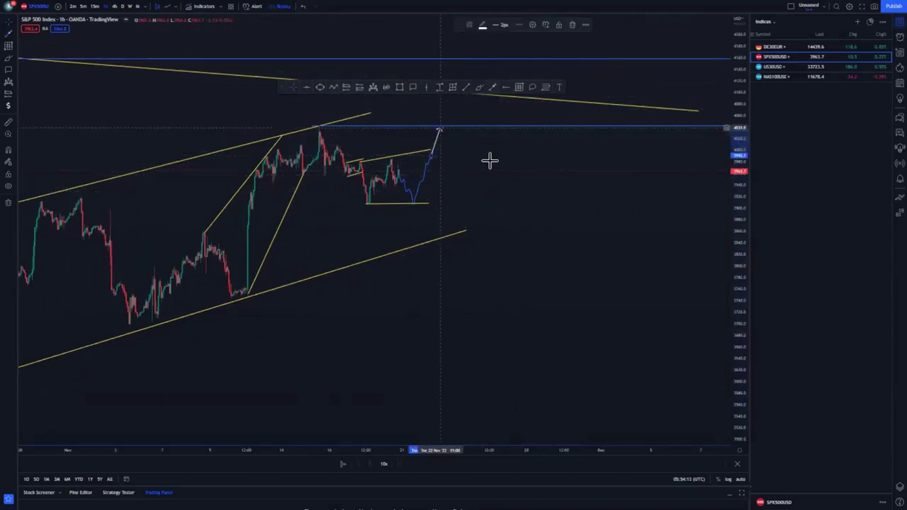
- Circle the 15 November high and sketch a drop from the short arrow's tip with the brush, then undo both strokes
{"action": "left_click_drag", "start_coordinate": [315, 123], "coordinate": [317, 121]}
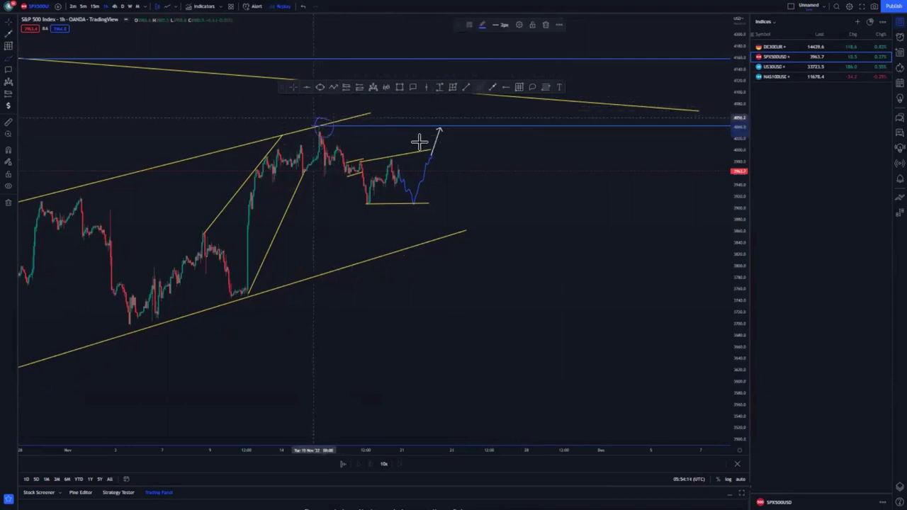
{"action": "mouse_move", "coordinate": [440, 121]}
{"action": "left_mouse_down"}
{"action": "mouse_move", "coordinate": [431, 121]}
{"action": "mouse_move", "coordinate": [442, 125]}
{"action": "mouse_move", "coordinate": [506, 269]}
{"action": "left_mouse_up"}
{"action": "left_click", "coordinate": [299, 4]}
{"action": "left_click", "coordinate": [299, 4]}
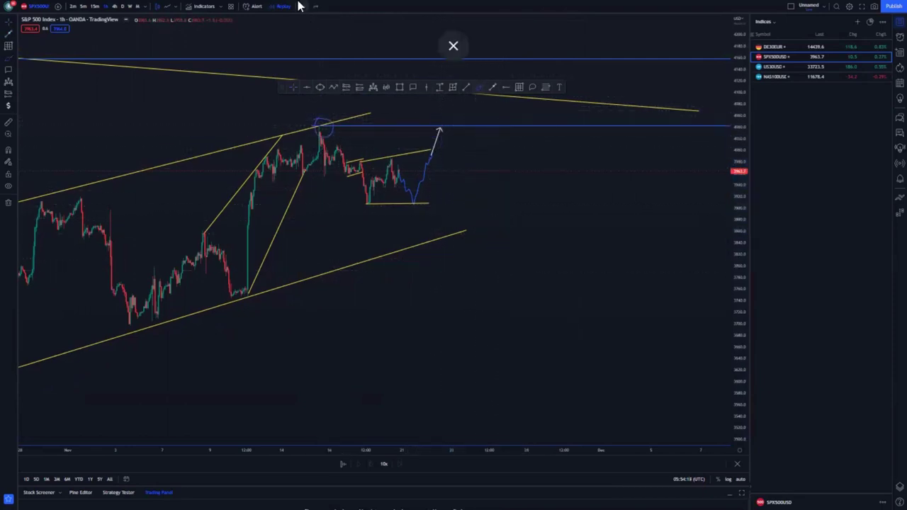
- Draw a second arrow from the blue level through the descending trend line to just below the upper blue level
{"action": "left_click", "coordinate": [293, 88]}
{"action": "left_click_drag", "start_coordinate": [525, 216], "coordinate": [511, 249]}
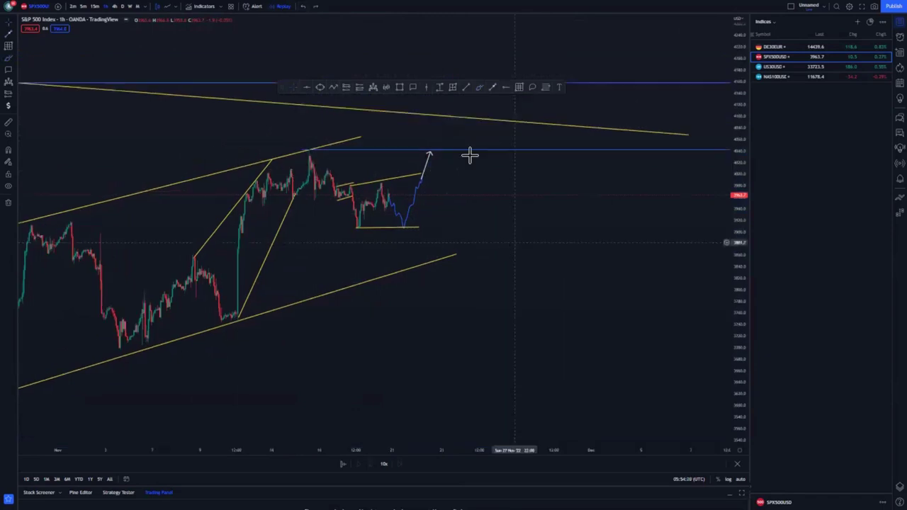
{"action": "left_click", "coordinate": [492, 89]}
{"action": "left_click", "coordinate": [437, 164]}
{"action": "left_click_drag", "start_coordinate": [450, 131], "coordinate": [462, 104]}
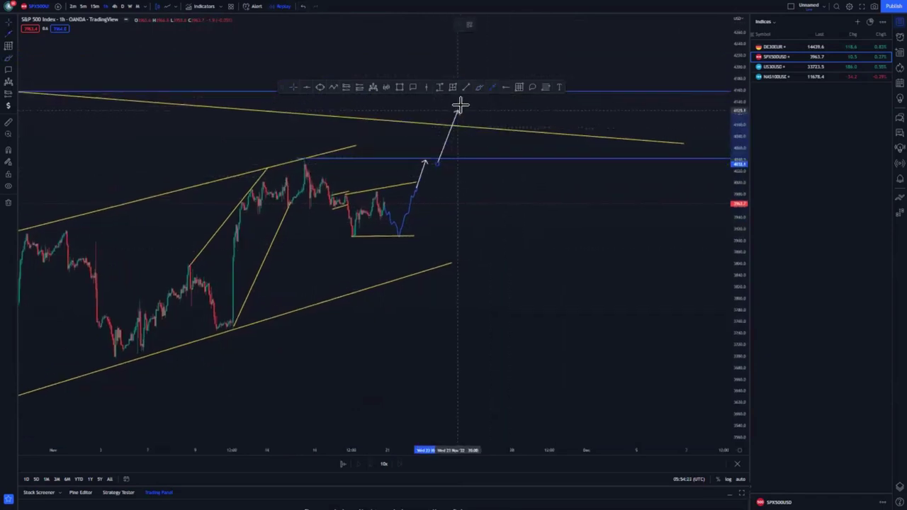
- Draw a long arrow from the second up arrow's tip down to about 3627
{"action": "scroll", "coordinate": [480, 232], "scroll_direction": "down", "scroll_amount": 3}
{"action": "scroll", "coordinate": [658, 235], "scroll_direction": "down", "scroll_amount": 3}
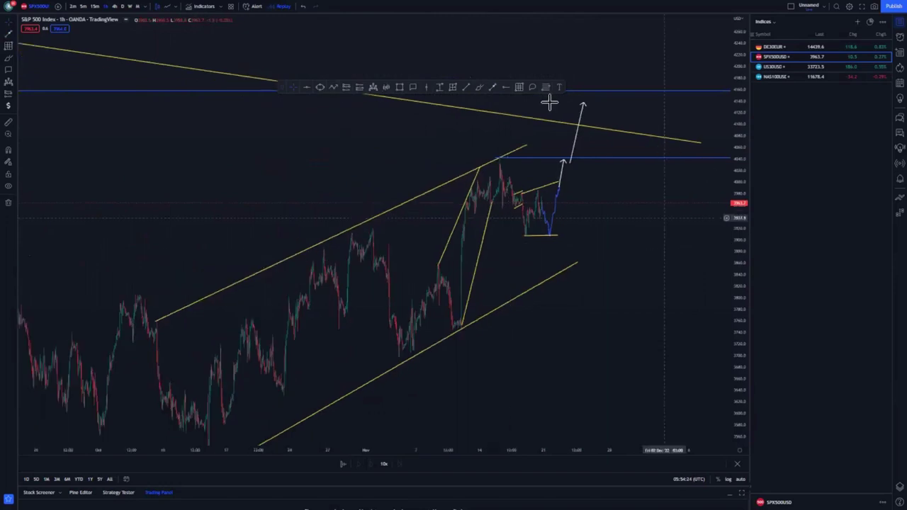
{"action": "left_click", "coordinate": [587, 106]}
{"action": "left_click", "coordinate": [640, 397]}
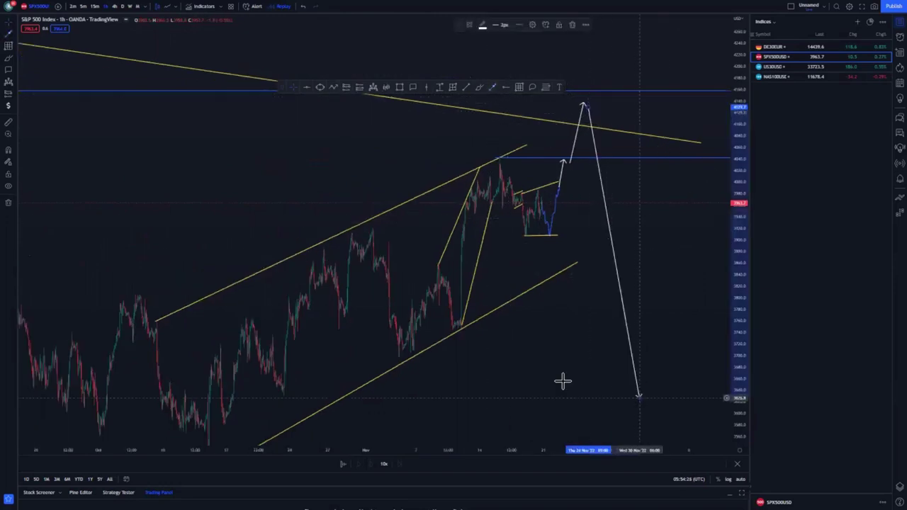
- Extend the long down arrow to just above the blue level at the October low
{"action": "left_click_drag", "start_coordinate": [560, 383], "coordinate": [478, 368]}
{"action": "left_click_drag", "start_coordinate": [743, 219], "coordinate": [638, 358]}
{"action": "scroll", "coordinate": [532, 370], "scroll_direction": "down", "scroll_amount": 2}
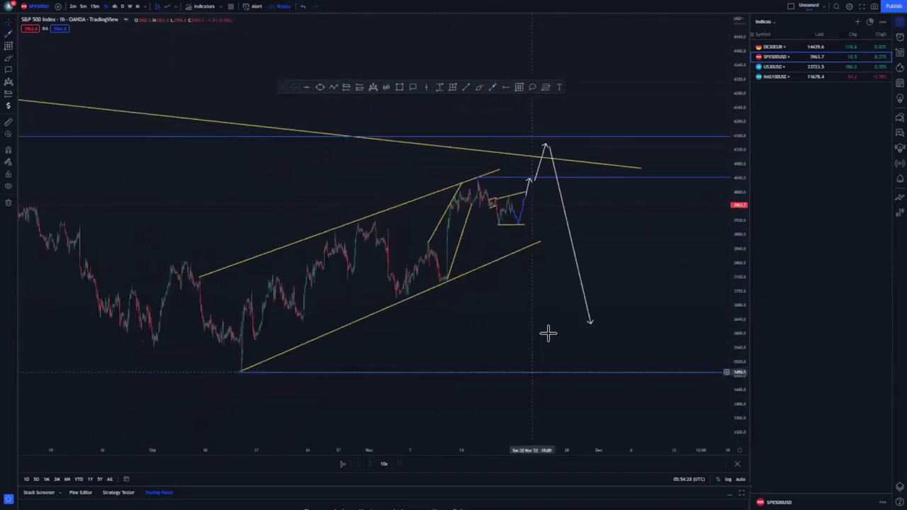
{"action": "left_click_drag", "start_coordinate": [526, 334], "coordinate": [442, 326]}
{"action": "scroll", "coordinate": [446, 327], "scroll_direction": "down", "scroll_amount": 4}
{"action": "left_click_drag", "start_coordinate": [614, 316], "coordinate": [624, 358]}
{"action": "left_click", "coordinate": [578, 334]}
{"action": "left_click_drag", "start_coordinate": [530, 335], "coordinate": [514, 338]}
{"action": "left_click_drag", "start_coordinate": [737, 249], "coordinate": [699, 362]}
{"action": "left_click_drag", "start_coordinate": [494, 365], "coordinate": [391, 336]}
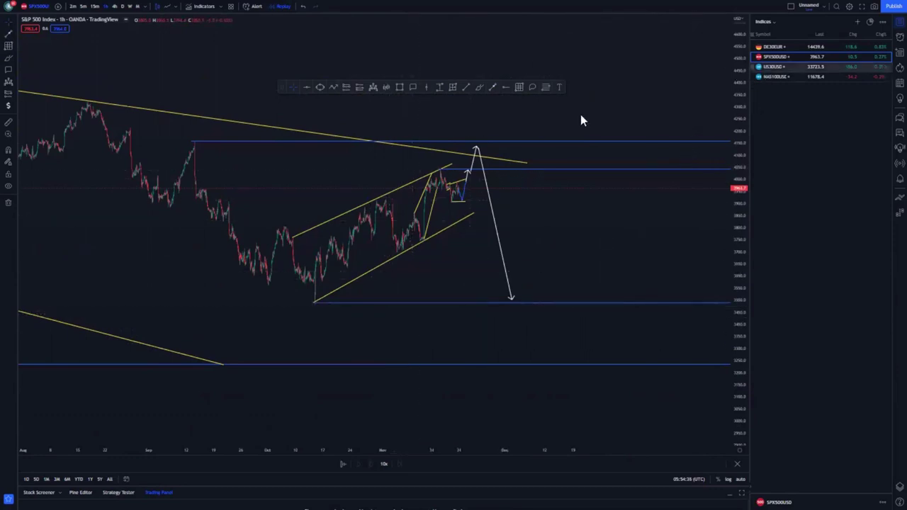
- Open the US30USD chart, cleared of all drawings, and switch it to the weekly timeframe
{"action": "key", "text": "Down"}
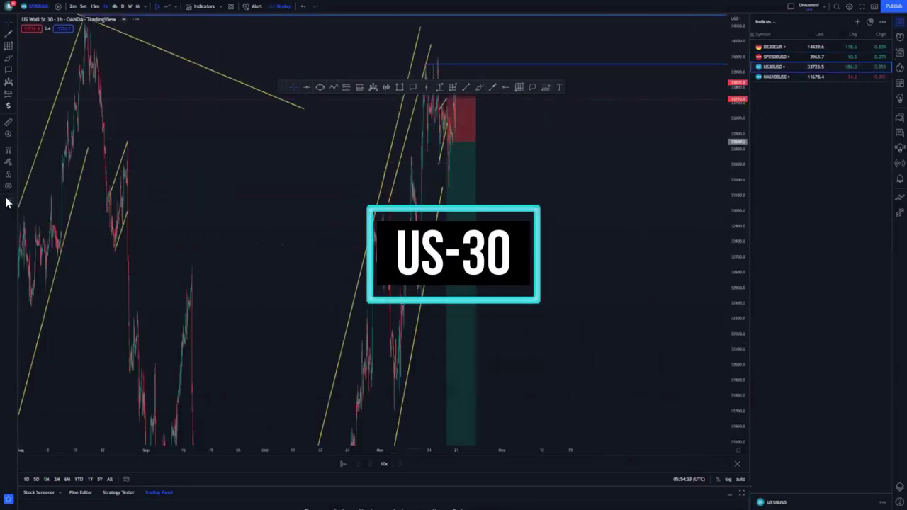
{"action": "left_click_drag", "start_coordinate": [730, 117], "coordinate": [94, 205]}
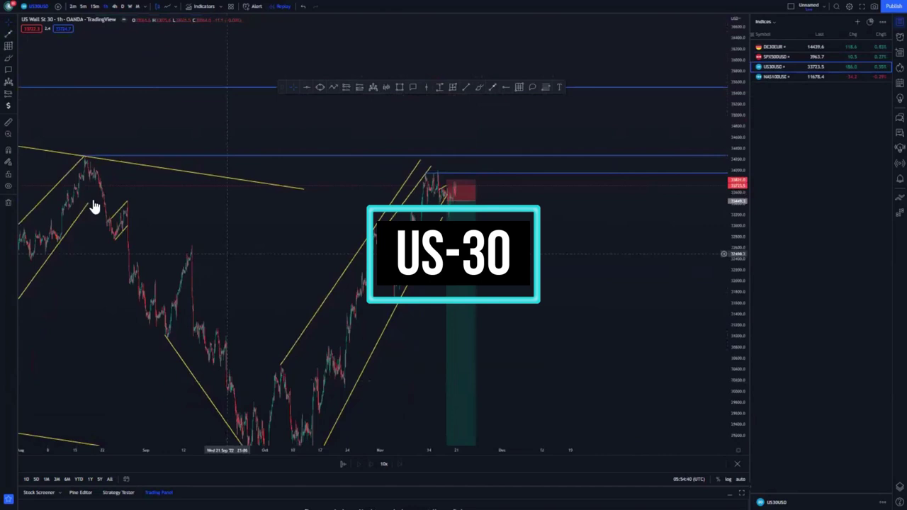
{"action": "left_click", "coordinate": [9, 203]}
{"action": "left_click", "coordinate": [43, 201]}
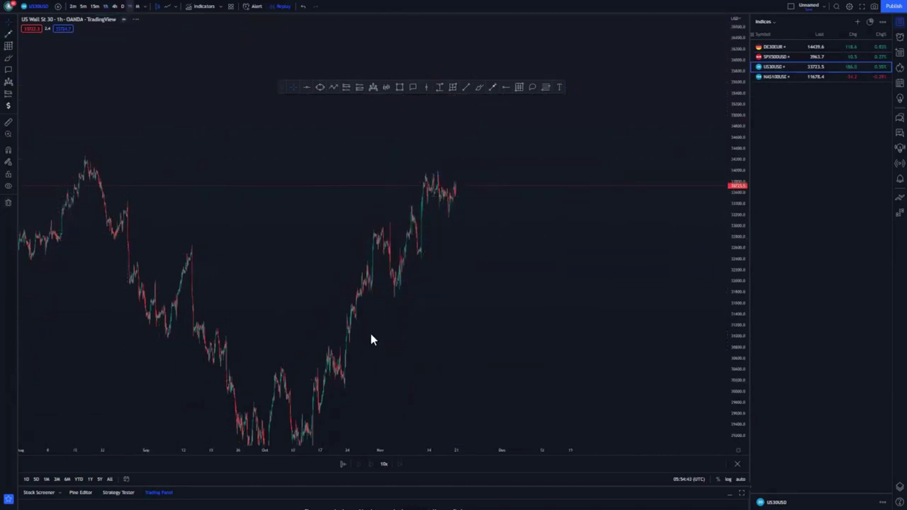
{"action": "scroll", "coordinate": [371, 330], "scroll_direction": "down", "scroll_amount": 10}
{"action": "right_click", "coordinate": [306, 198]}
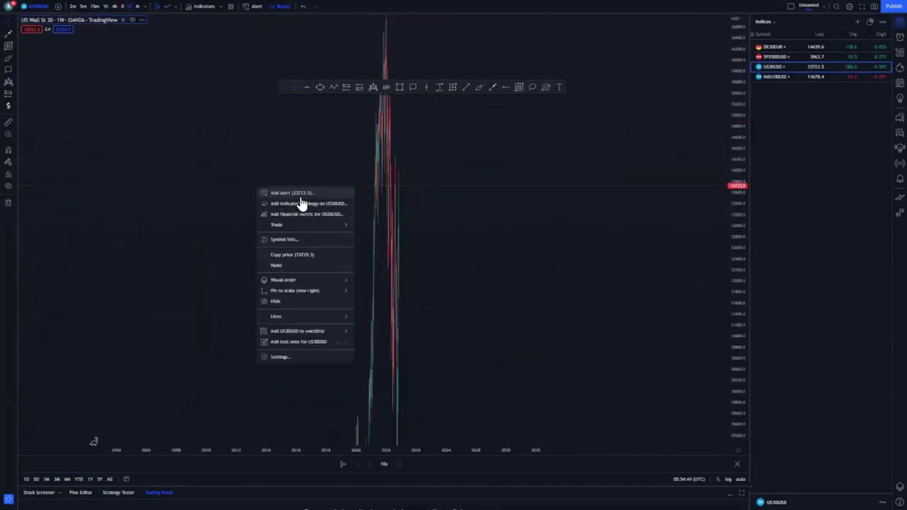
{"action": "left_click", "coordinate": [291, 193]}
{"action": "right_click", "coordinate": [201, 129]}
{"action": "left_click", "coordinate": [227, 136]}
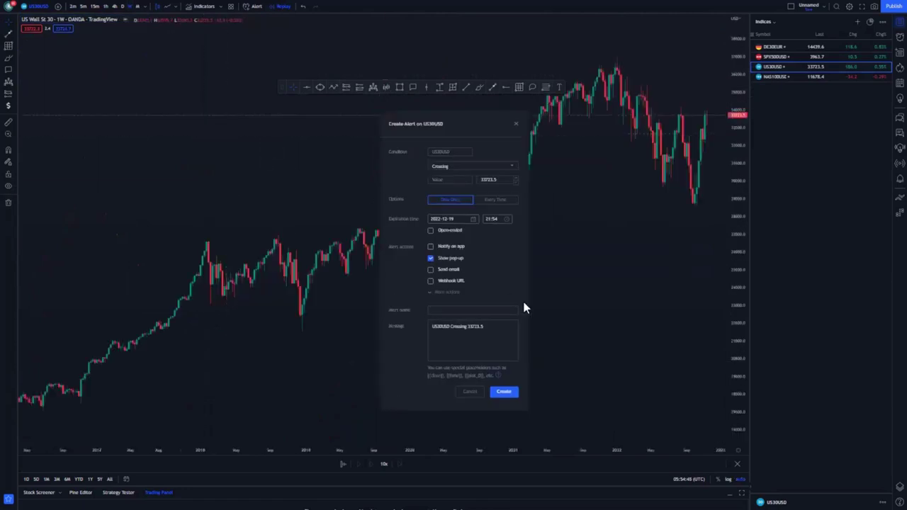
{"action": "left_click", "coordinate": [473, 393]}
- Draw horizontal rays from the January 2022 high and from the November 2020 candle at about 29000
{"action": "scroll", "coordinate": [553, 362], "scroll_direction": "up", "scroll_amount": 5}
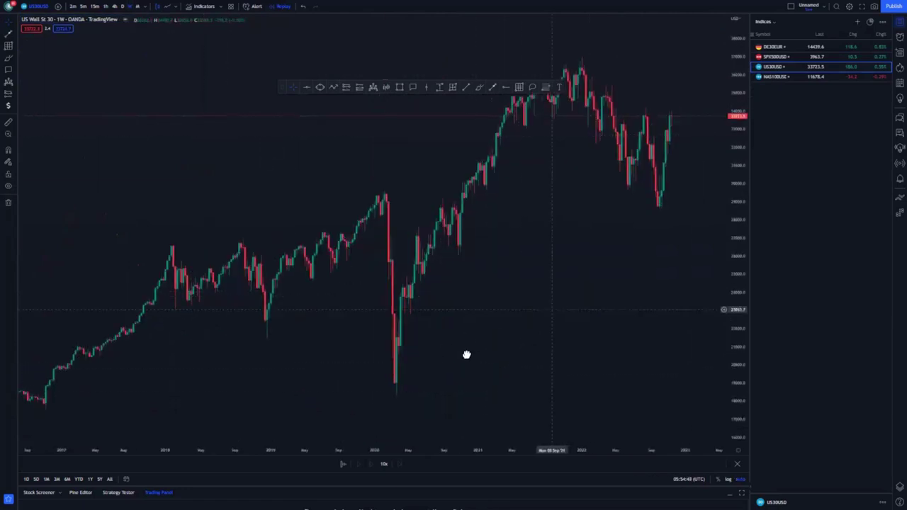
{"action": "left_click_drag", "start_coordinate": [733, 173], "coordinate": [733, 257]}
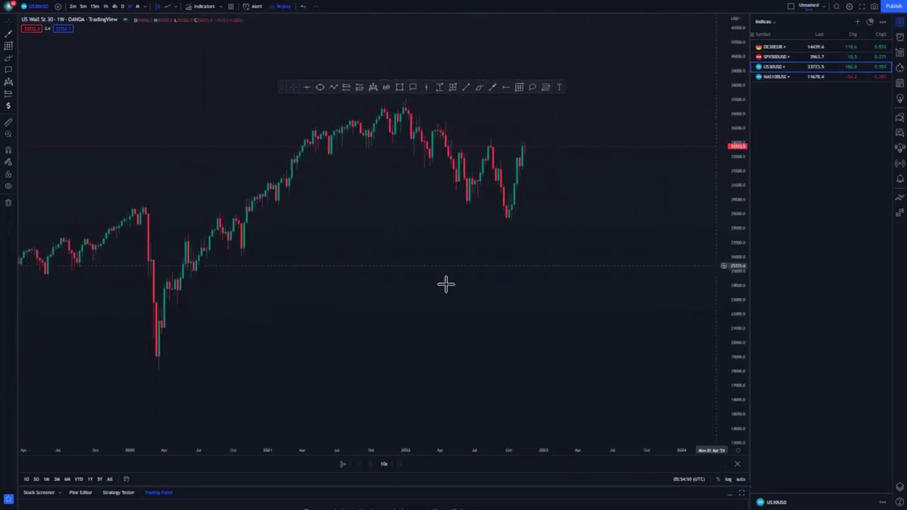
{"action": "left_click_drag", "start_coordinate": [435, 300], "coordinate": [426, 326]}
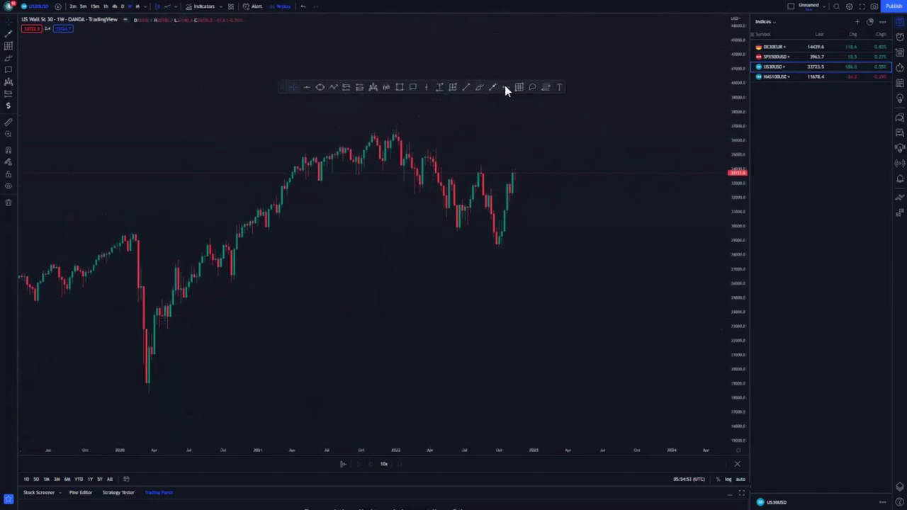
{"action": "left_click", "coordinate": [396, 132]}
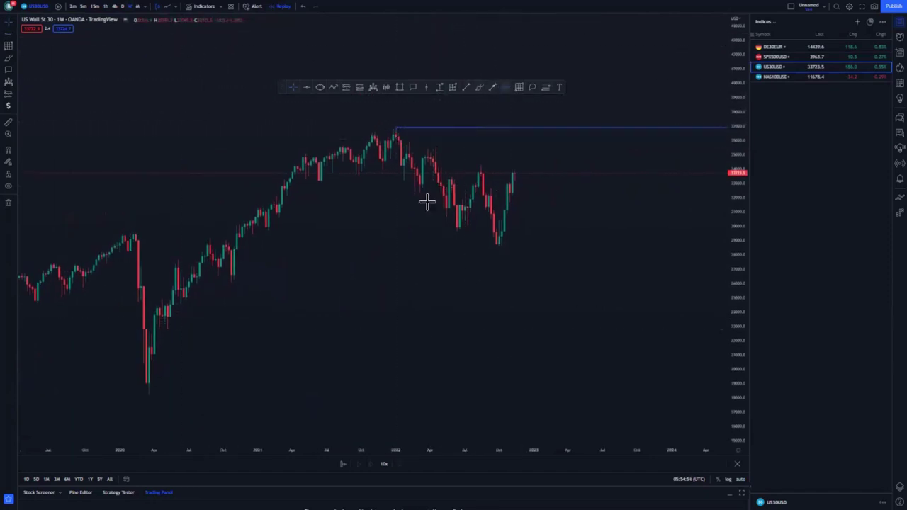
{"action": "left_click", "coordinate": [239, 241]}
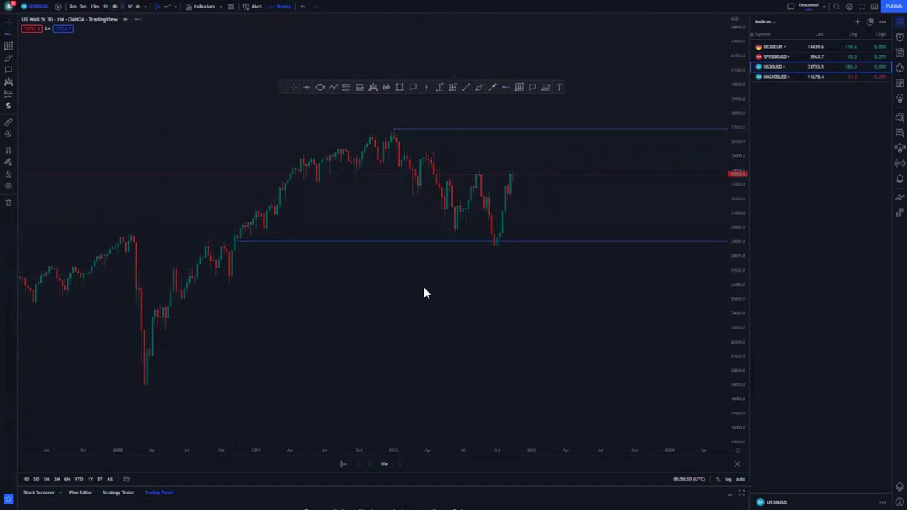
- Switch to the daily timeframe and shift the lower ray's anchor slightly down onto the November 2020 candle
{"action": "scroll", "coordinate": [395, 320], "scroll_direction": "down", "scroll_amount": 6}
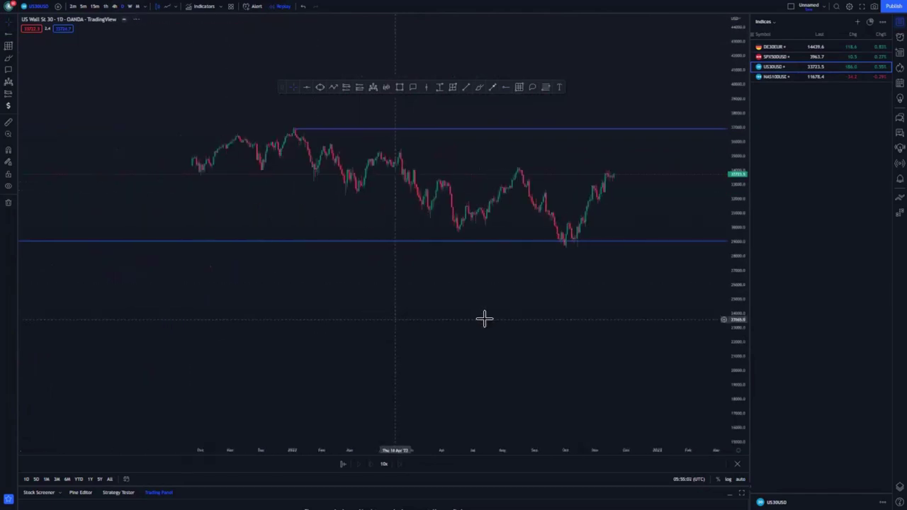
{"action": "scroll", "coordinate": [485, 319], "scroll_direction": "down", "scroll_amount": 4}
{"action": "left_click_drag", "start_coordinate": [744, 327], "coordinate": [744, 167]}
{"action": "left_click_drag", "start_coordinate": [452, 360], "coordinate": [452, 364]}
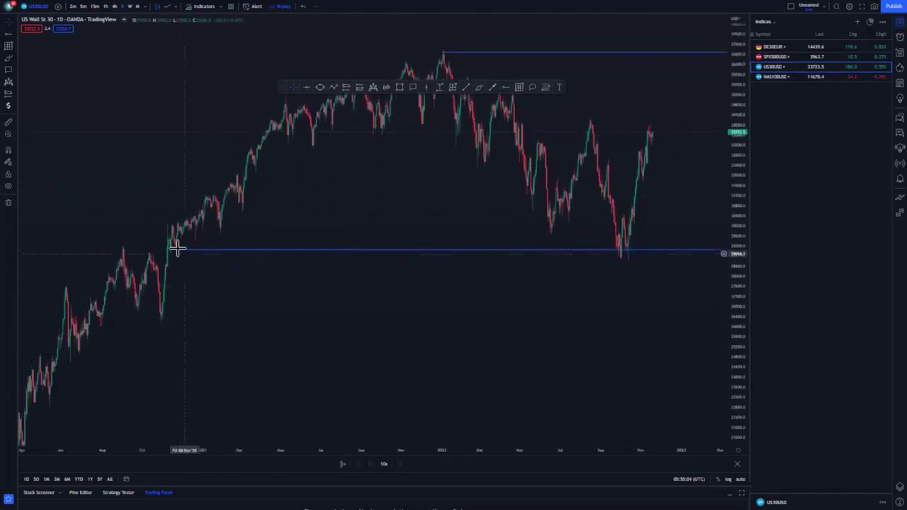
{"action": "left_click_drag", "start_coordinate": [174, 251], "coordinate": [171, 252]}
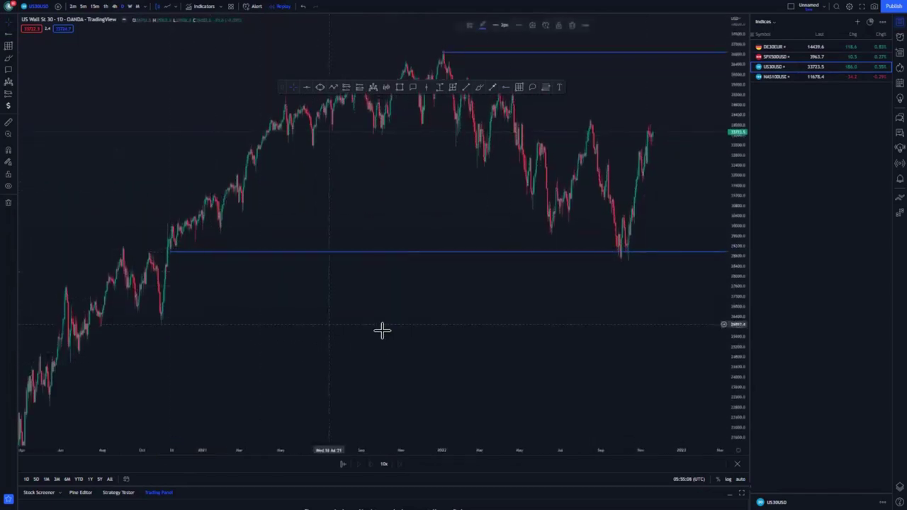
- Draw a rectangle just beneath the lower blue ray around the late September to October 2022 lows and fill it white
{"action": "scroll", "coordinate": [448, 361], "scroll_direction": "up", "scroll_amount": 6}
{"action": "mouse_move", "coordinate": [455, 356]}
{"action": "left_mouse_down"}
{"action": "mouse_move", "coordinate": [448, 362]}
{"action": "mouse_move", "coordinate": [466, 350]}
{"action": "left_mouse_up"}
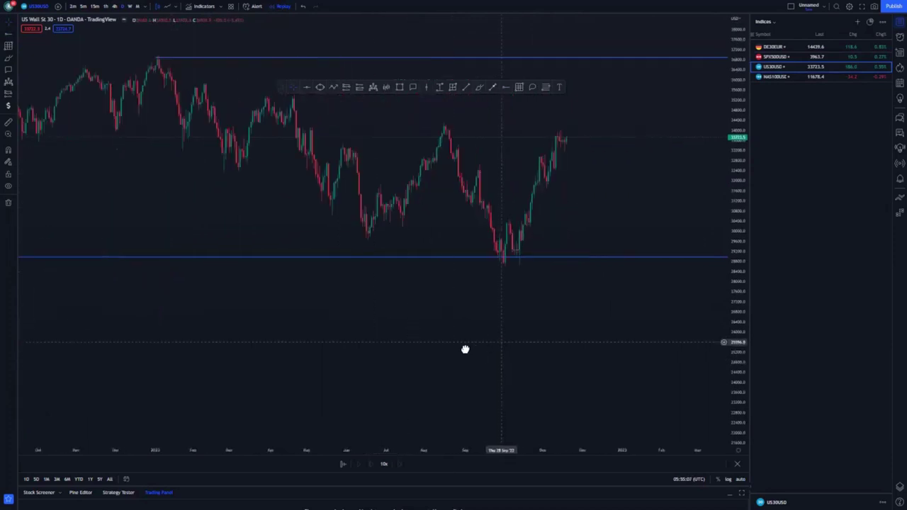
{"action": "left_click", "coordinate": [395, 87]}
{"action": "left_click", "coordinate": [488, 260]}
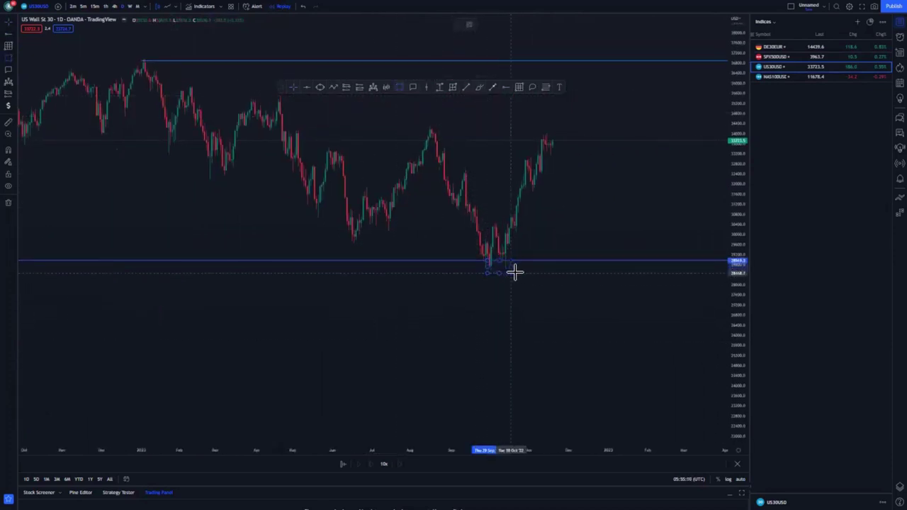
{"action": "left_click", "coordinate": [515, 272]}
{"action": "left_click", "coordinate": [497, 25]}
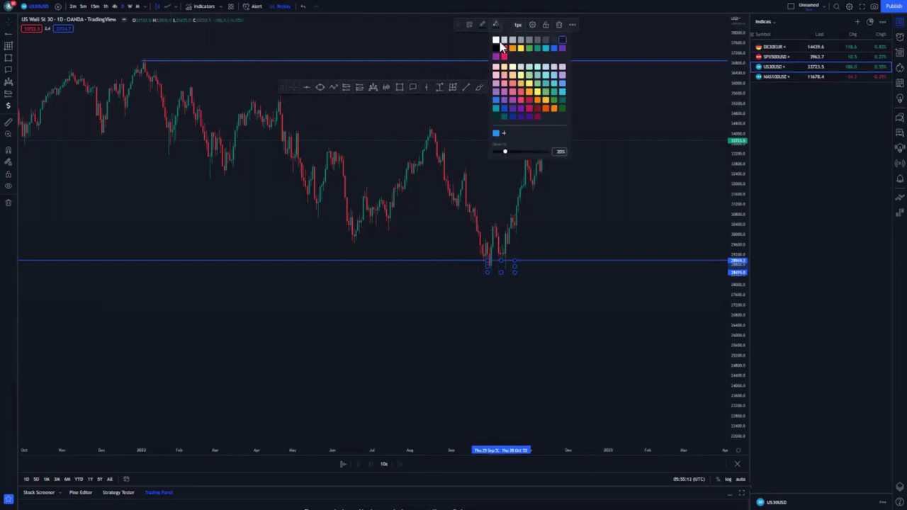
{"action": "left_click", "coordinate": [497, 41]}
{"action": "left_click", "coordinate": [508, 205]}
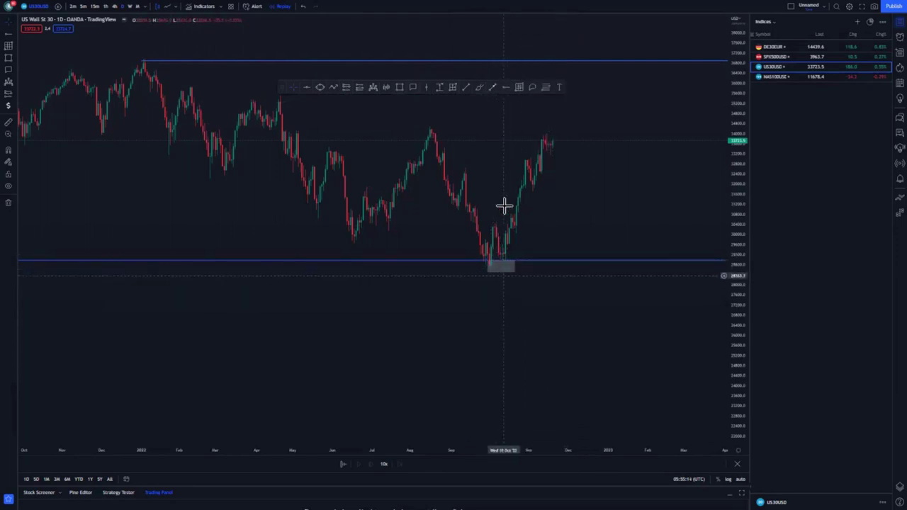
- Draw falling yellow trend lines along the April and August 2022 highs and along the late February and June 2022 lows
{"action": "left_click_drag", "start_coordinate": [478, 314], "coordinate": [455, 345]}
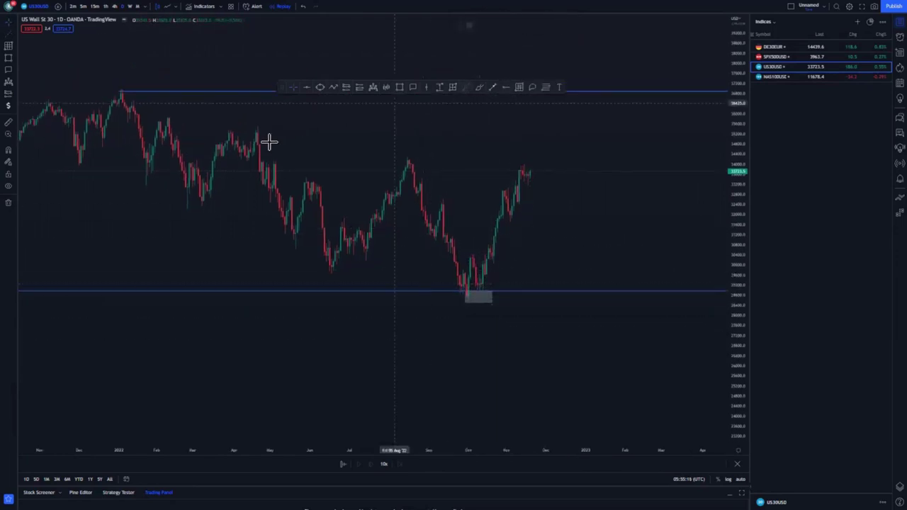
{"action": "left_click", "coordinate": [255, 125]}
{"action": "left_click", "coordinate": [465, 170]}
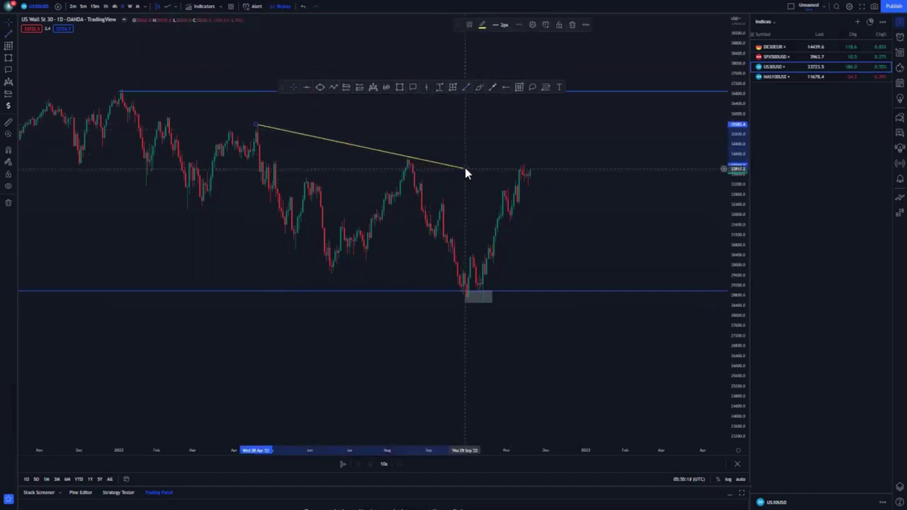
{"action": "left_click", "coordinate": [464, 88]}
{"action": "left_click", "coordinate": [181, 205]}
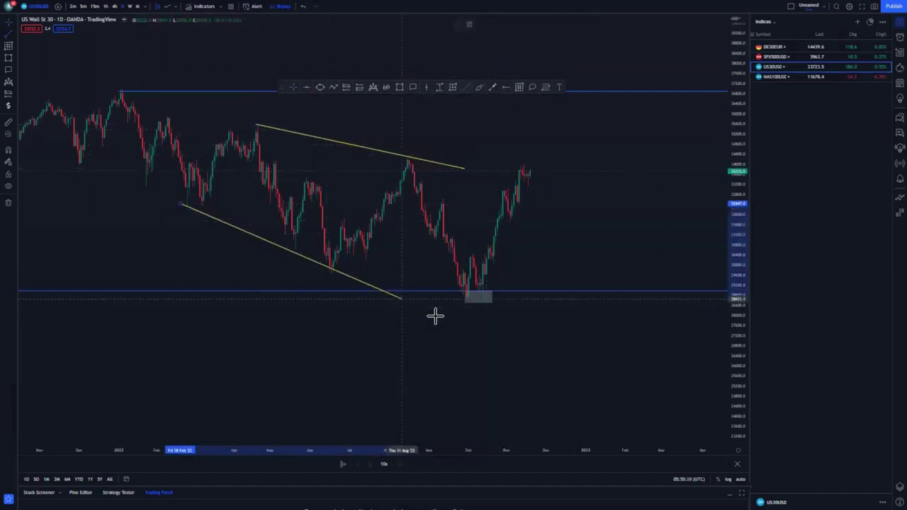
{"action": "left_click", "coordinate": [441, 324]}
{"action": "left_click_drag", "start_coordinate": [182, 204], "coordinate": [188, 208]}
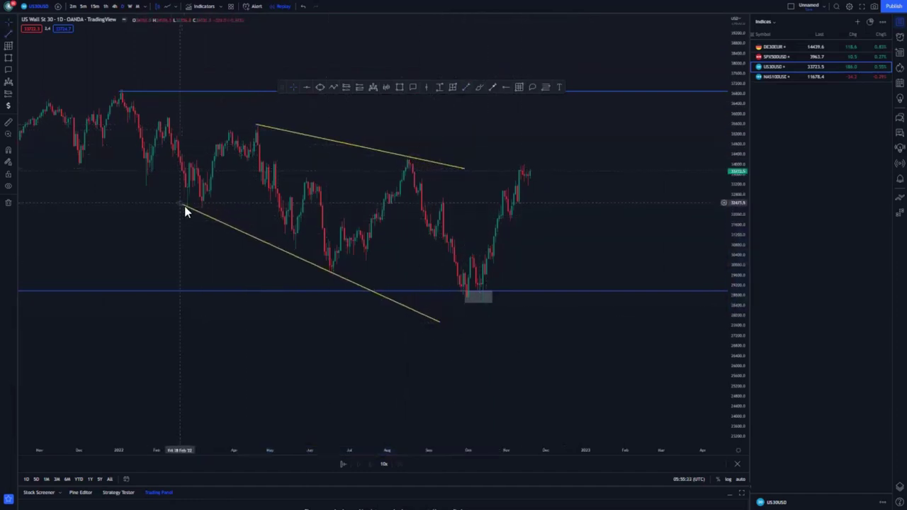
{"action": "left_click", "coordinate": [401, 343]}
- Draw horizontal rays from the September and August 2022 highs, and extend the upper falling trend line's end to October
{"action": "left_click_drag", "start_coordinate": [368, 302], "coordinate": [353, 303]}
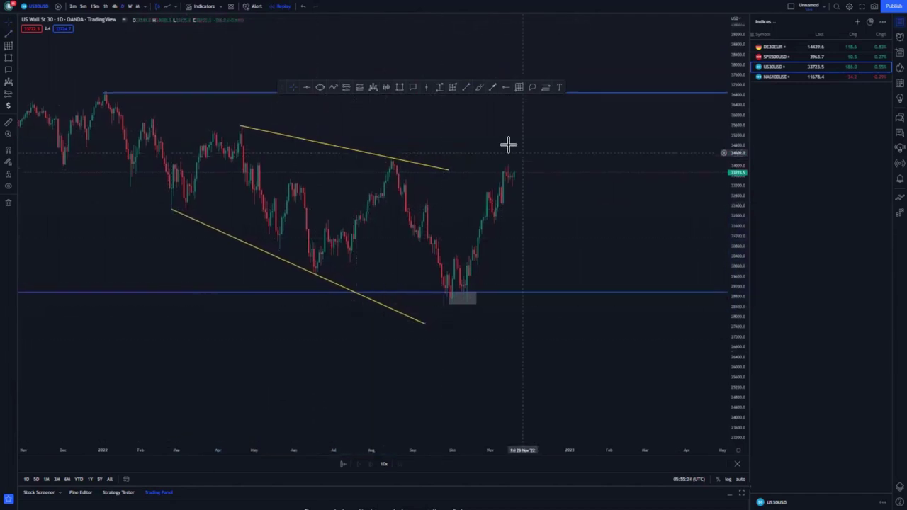
{"action": "left_click", "coordinate": [507, 87]}
{"action": "left_click", "coordinate": [428, 201]}
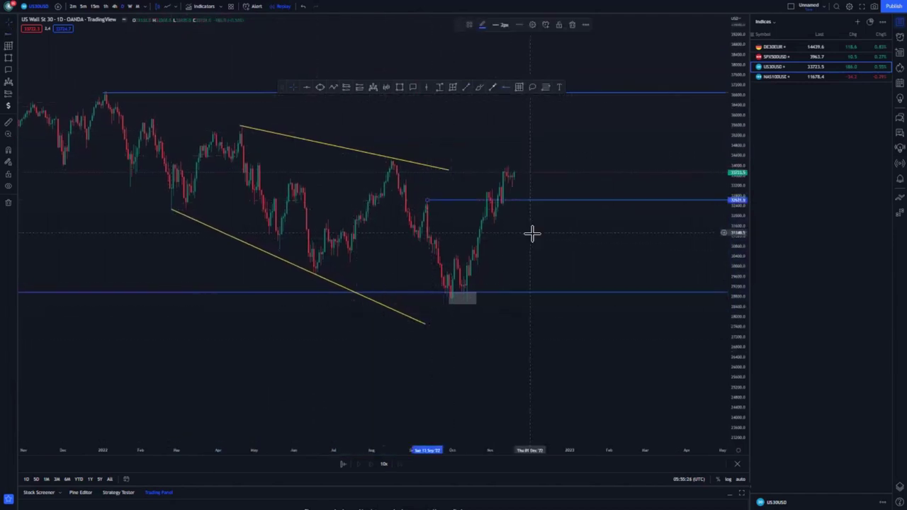
{"action": "left_click", "coordinate": [394, 160]}
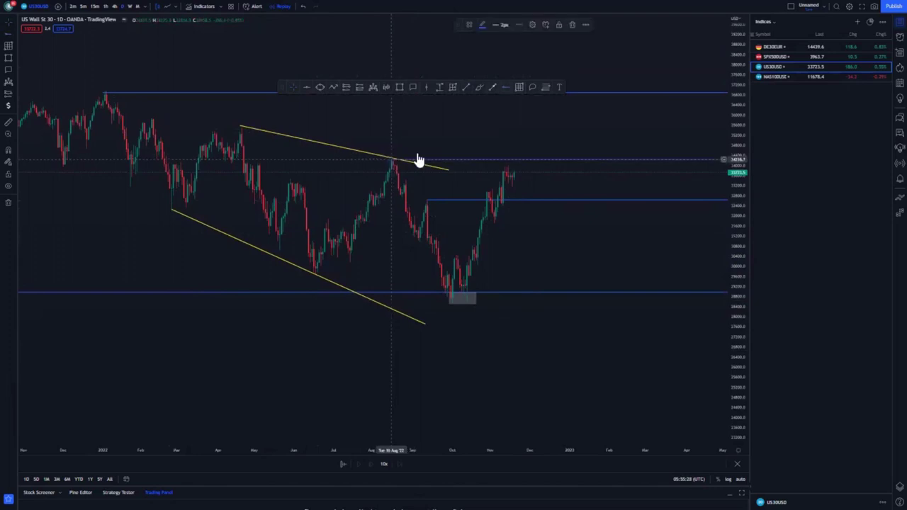
{"action": "left_click_drag", "start_coordinate": [449, 175], "coordinate": [461, 178]}
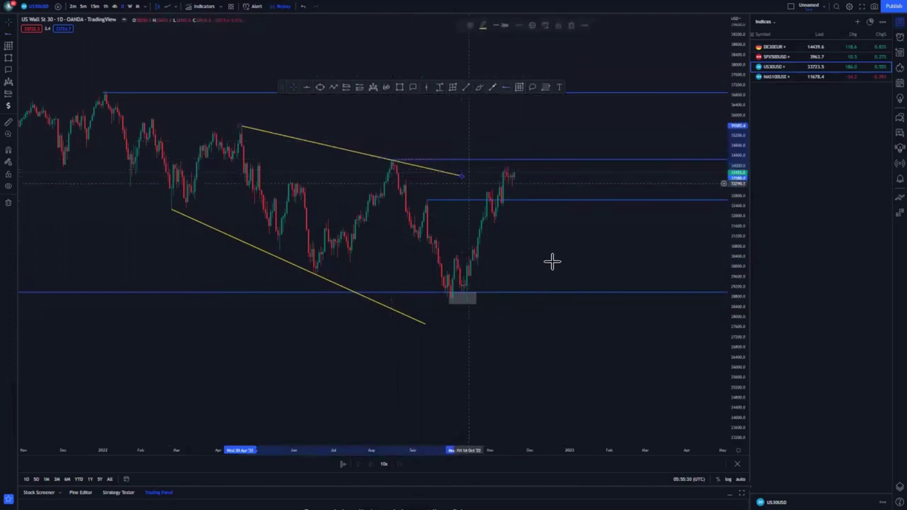
- Draw arrows from the latest price to above the August-high ray and down to the lower ray, and delete the September-high ray
{"action": "left_click", "coordinate": [491, 87]}
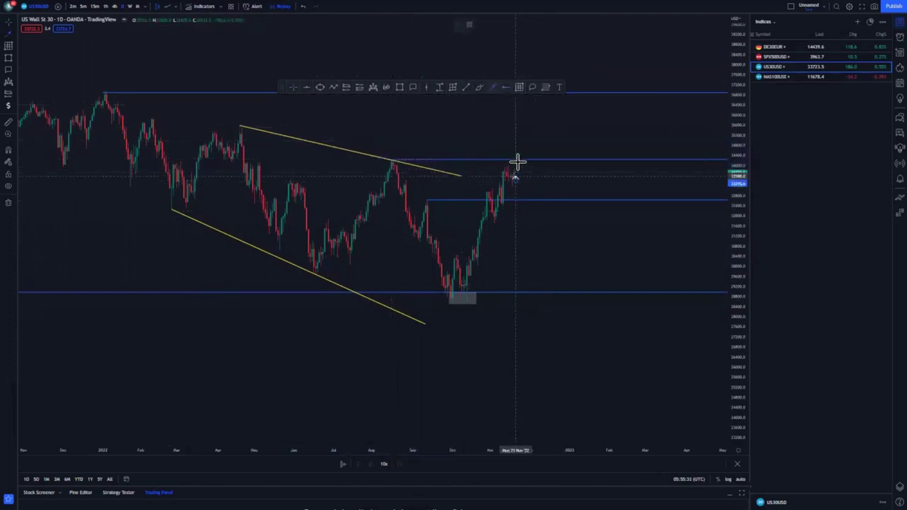
{"action": "left_click_drag", "start_coordinate": [518, 147], "coordinate": [564, 294]}
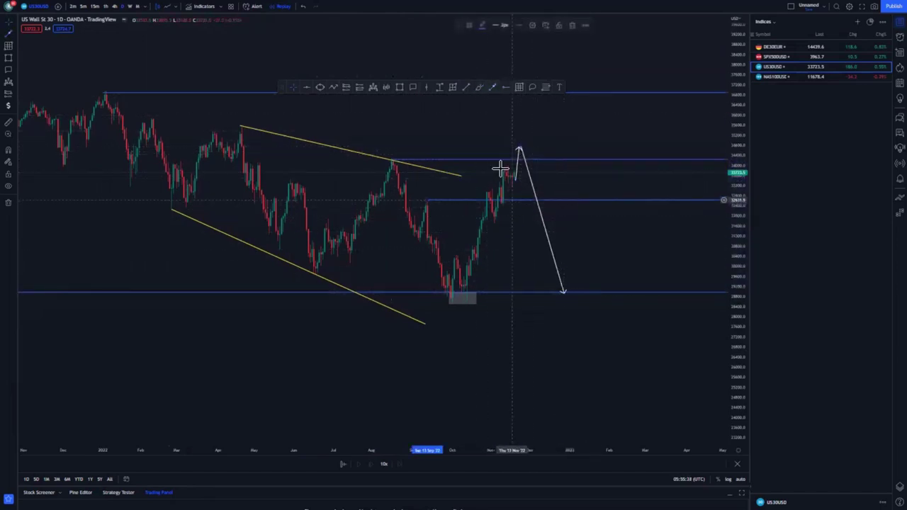
{"action": "left_click", "coordinate": [572, 25]}
{"action": "left_click_drag", "start_coordinate": [573, 222], "coordinate": [547, 220]}
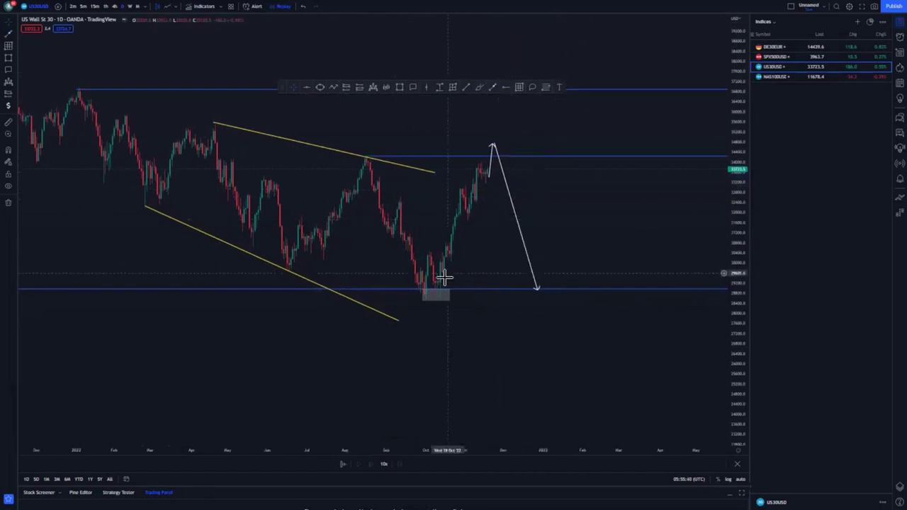
- Switch to the 4-hour timeframe and delete both white projection arrows
{"action": "left_click", "coordinate": [115, 6]}
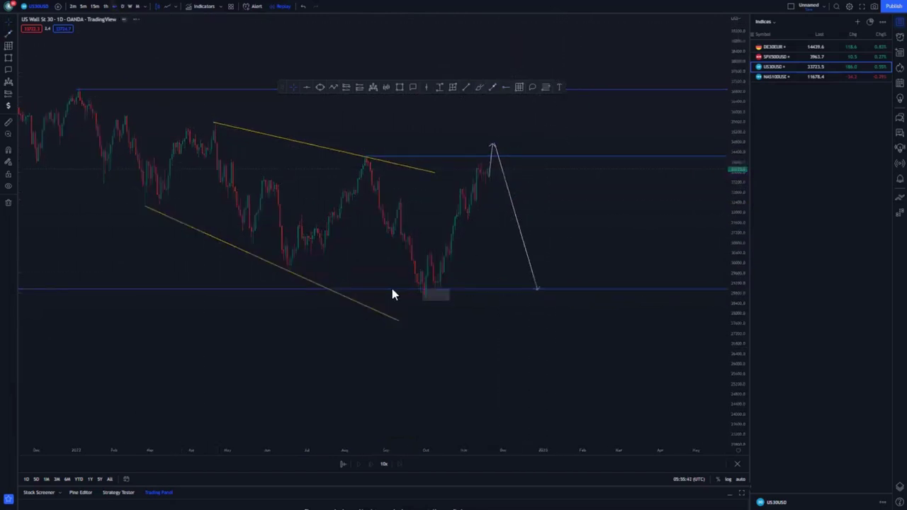
{"action": "scroll", "coordinate": [440, 274], "scroll_direction": "down", "scroll_amount": 5}
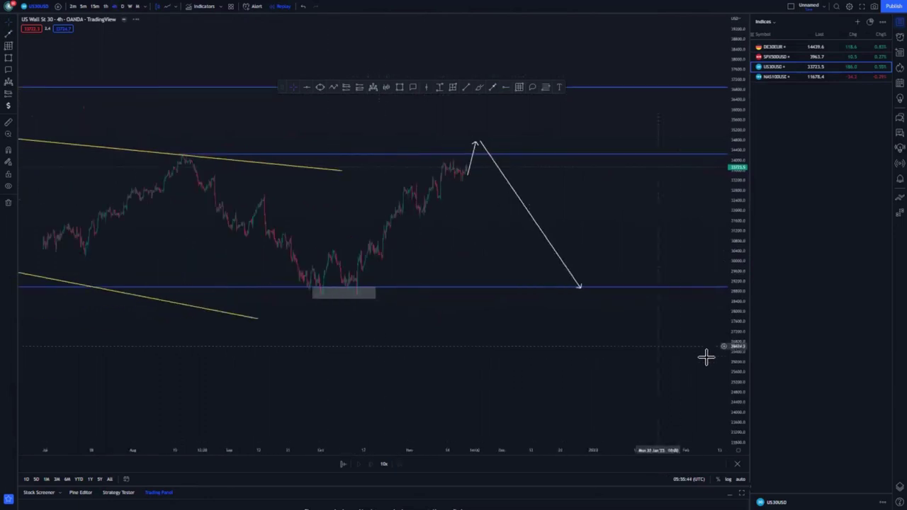
{"action": "scroll", "coordinate": [531, 300], "scroll_direction": "up", "scroll_amount": 6}
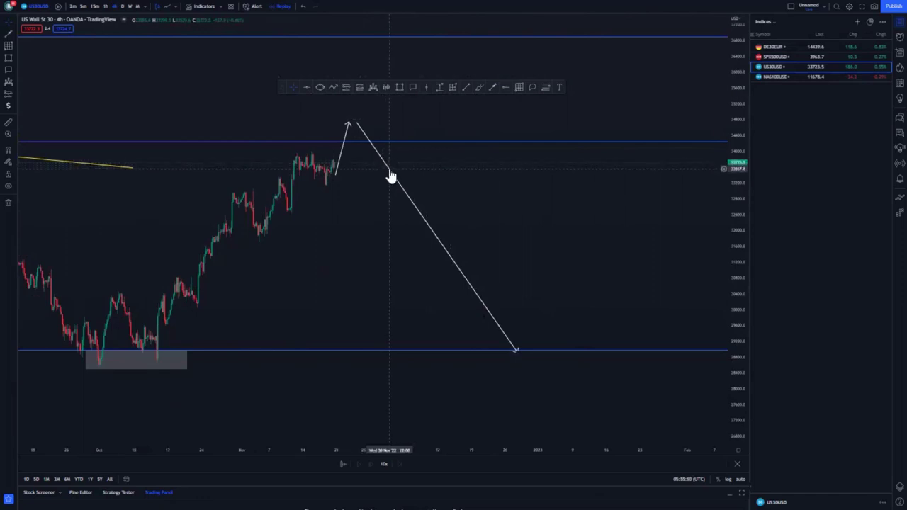
{"action": "left_click", "coordinate": [390, 175]}
{"action": "left_click", "coordinate": [569, 29]}
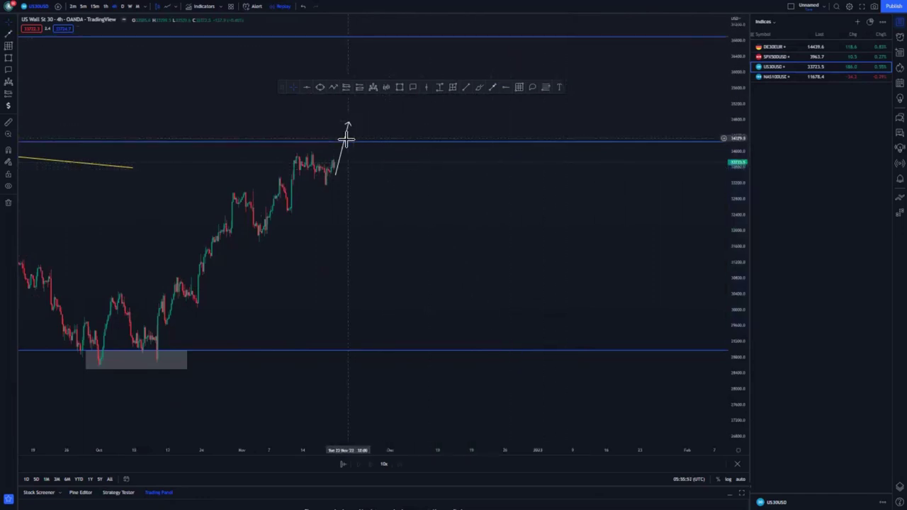
{"action": "left_click", "coordinate": [346, 143]}
{"action": "left_click", "coordinate": [567, 27]}
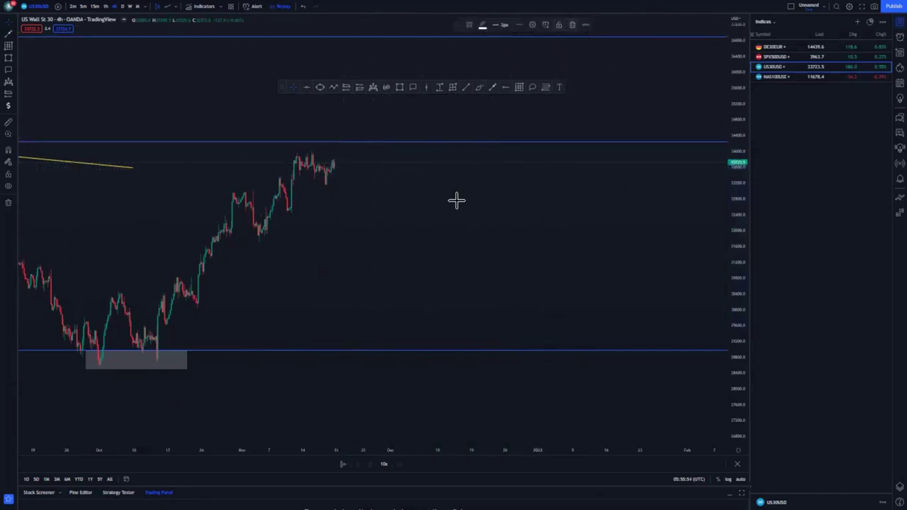
- Draw a rising channel of two yellow trend lines along the November 2022 lows and highs, extending the upper line above the August-high ray
{"action": "left_click", "coordinate": [465, 86]}
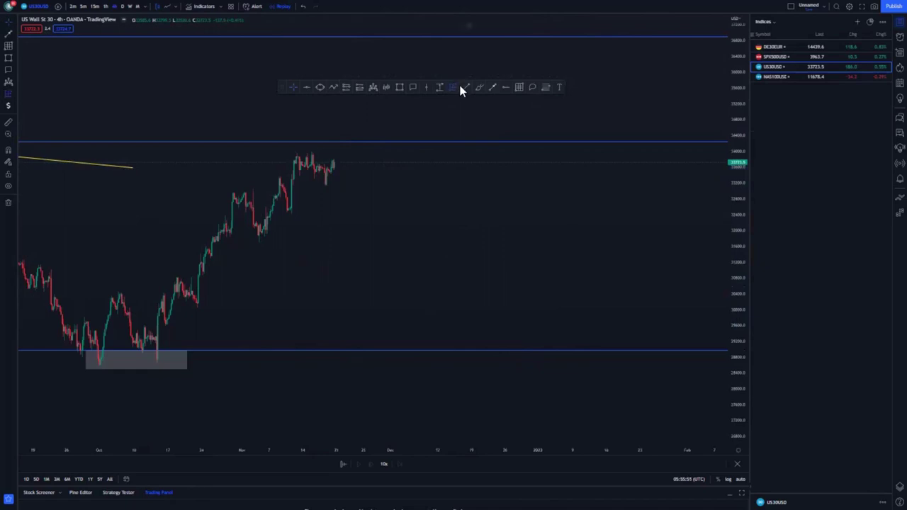
{"action": "left_click", "coordinate": [257, 241]}
{"action": "left_click", "coordinate": [360, 158]}
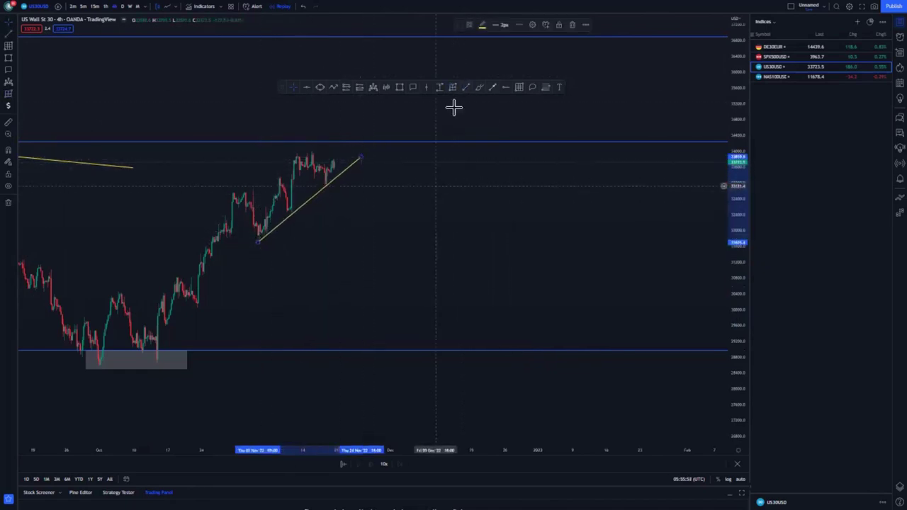
{"action": "left_click", "coordinate": [466, 87]}
{"action": "left_click", "coordinate": [239, 194]}
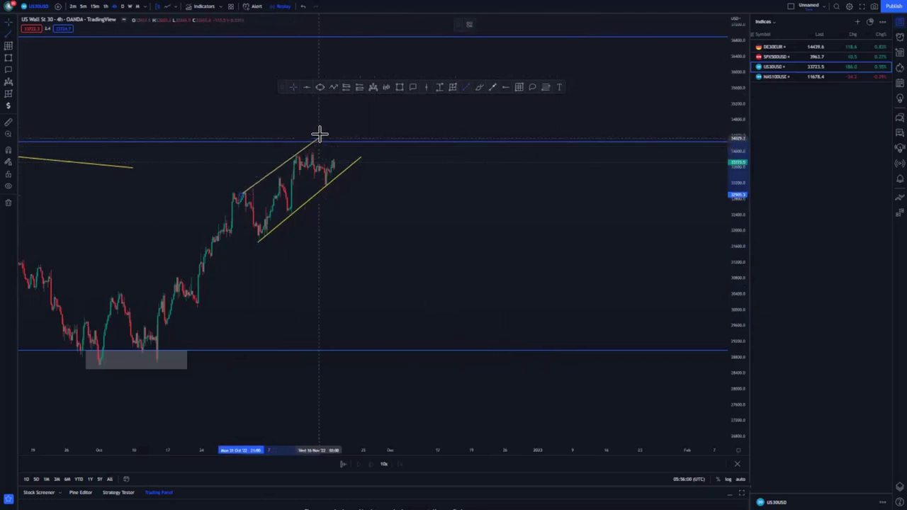
{"action": "left_click", "coordinate": [322, 131]}
{"action": "left_click_drag", "start_coordinate": [241, 196], "coordinate": [242, 193]}
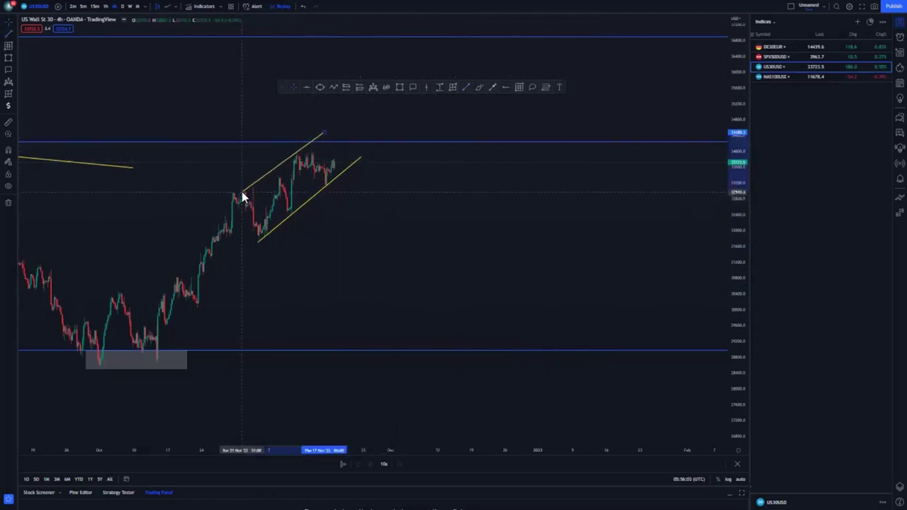
{"action": "left_click", "coordinate": [461, 205]}
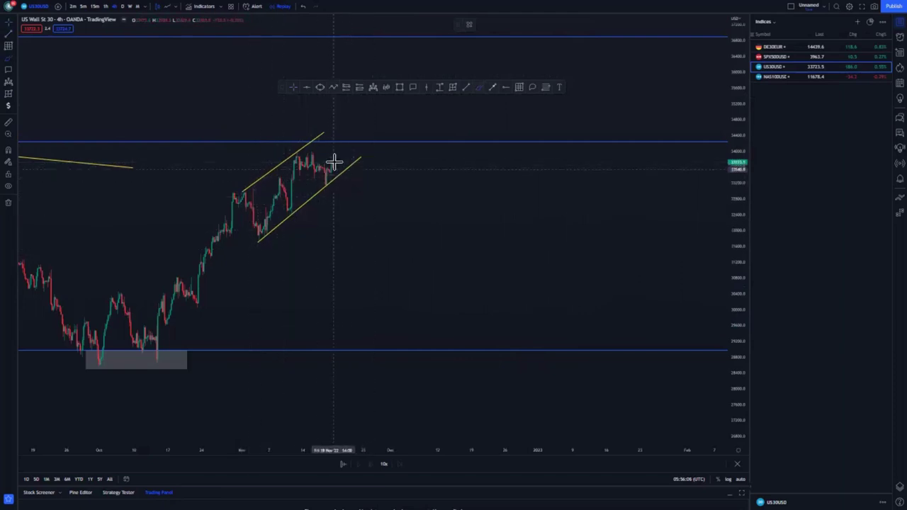
{"action": "left_click_drag", "start_coordinate": [323, 132], "coordinate": [338, 123]}
- Draw an arrow from the latest price up to the channel's upper line and another from there down to the lower blue ray
{"action": "left_click_drag", "start_coordinate": [385, 212], "coordinate": [385, 227]}
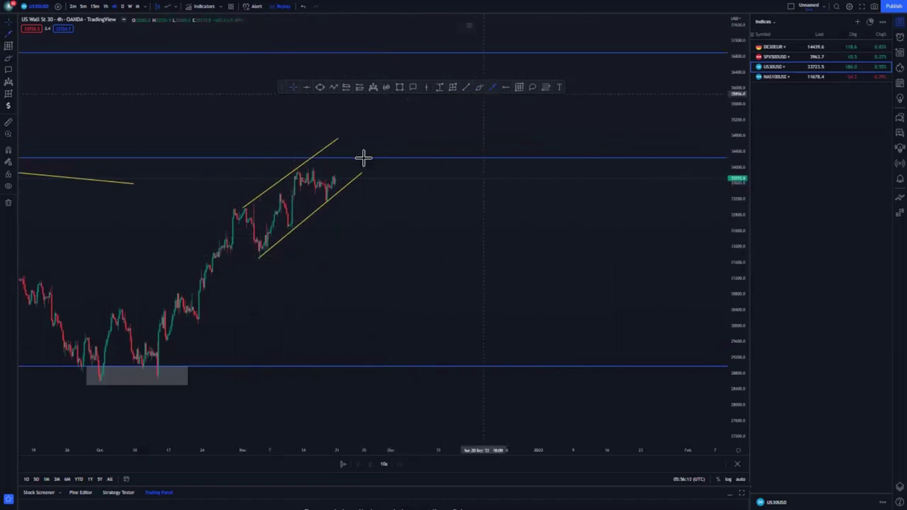
{"action": "left_click", "coordinate": [336, 183]}
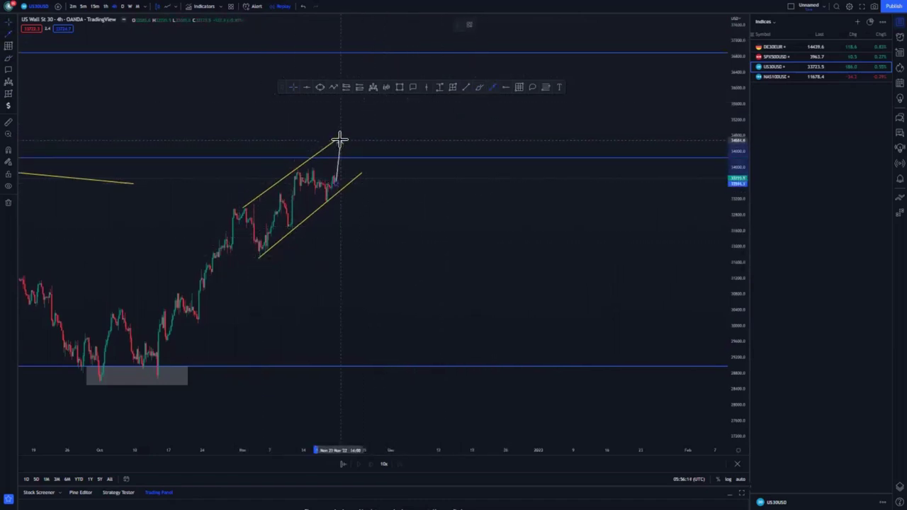
{"action": "left_click", "coordinate": [340, 139]}
{"action": "left_click", "coordinate": [339, 139]}
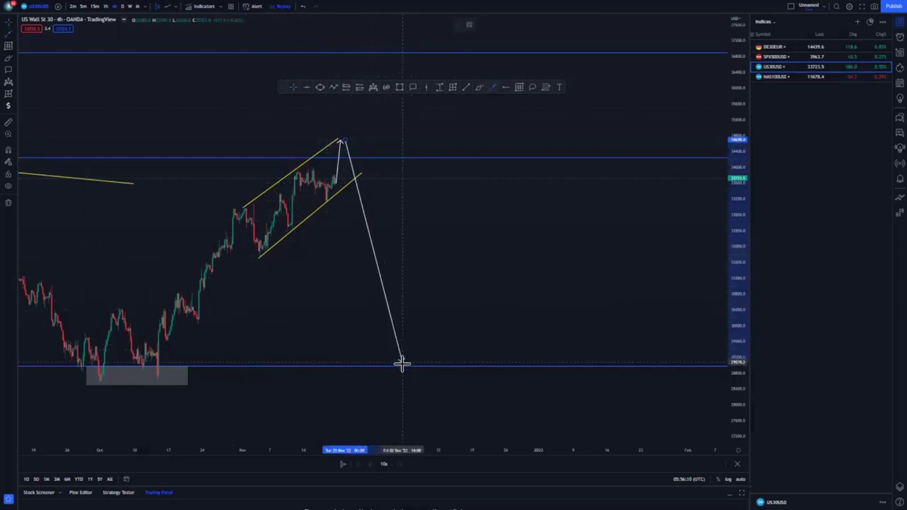
{"action": "left_click", "coordinate": [401, 365]}
- Switch to the 1-hour timeframe and draw a short, slightly rising trend line along the mid-November highs
{"action": "scroll", "coordinate": [336, 324], "scroll_direction": "down", "scroll_amount": 2}
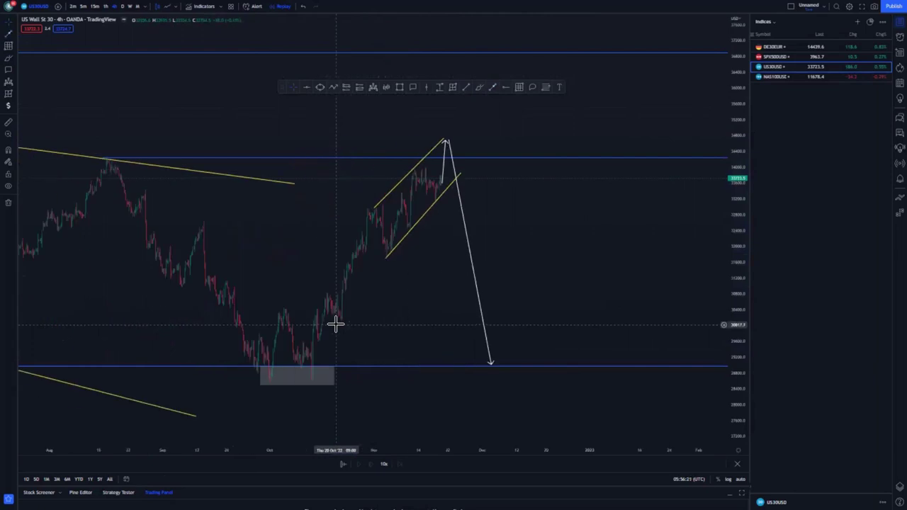
{"action": "left_click", "coordinate": [106, 7]}
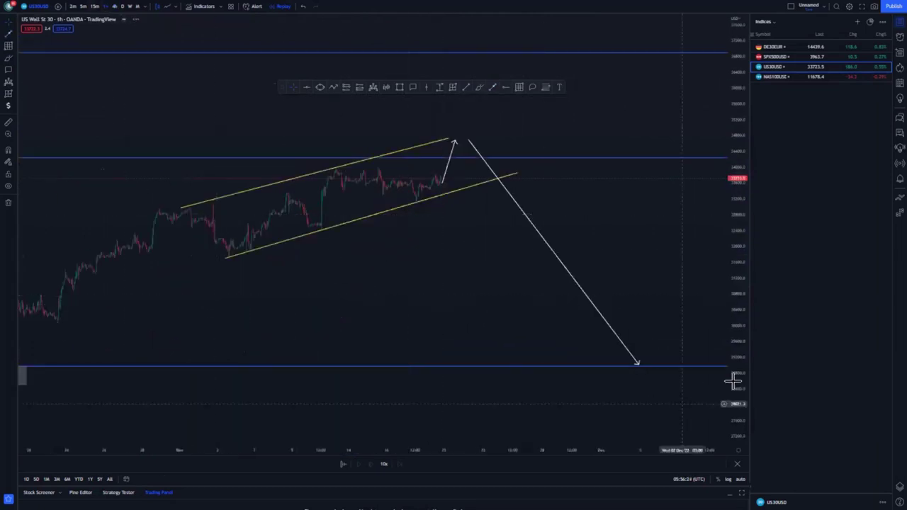
{"action": "left_click_drag", "start_coordinate": [735, 273], "coordinate": [735, 121]}
{"action": "left_click_drag", "start_coordinate": [413, 350], "coordinate": [372, 410]}
{"action": "scroll", "coordinate": [387, 370], "scroll_direction": "down", "scroll_amount": 2}
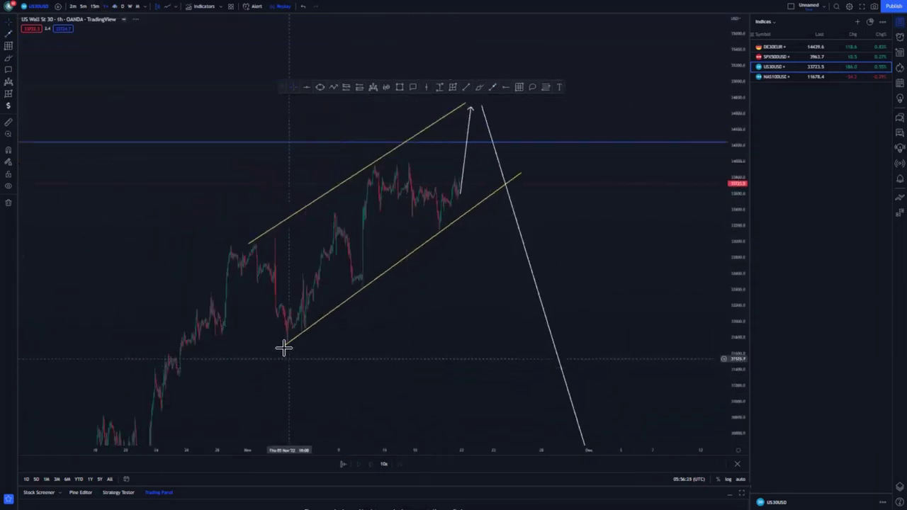
{"action": "scroll", "coordinate": [421, 369], "scroll_direction": "up", "scroll_amount": 2}
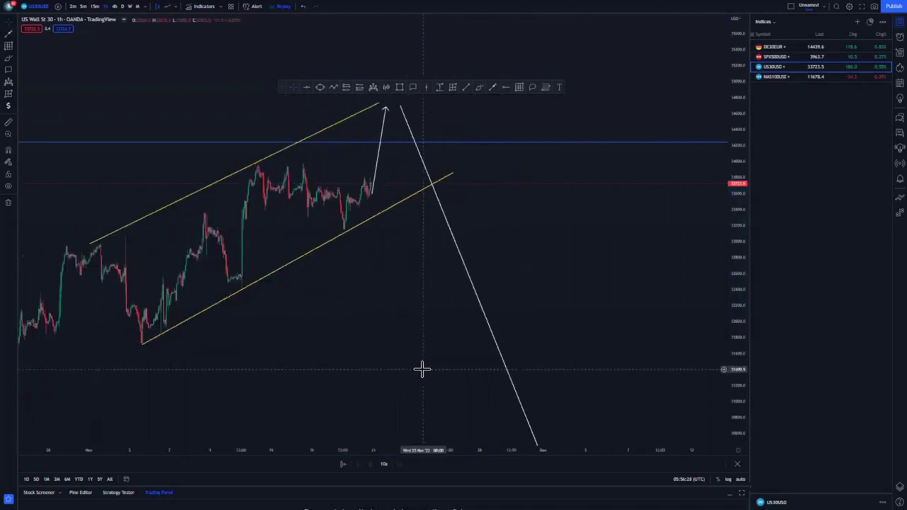
{"action": "left_click_drag", "start_coordinate": [329, 345], "coordinate": [332, 351]}
{"action": "left_click_drag", "start_coordinate": [741, 393], "coordinate": [741, 343]}
{"action": "left_click_drag", "start_coordinate": [430, 338], "coordinate": [425, 363]}
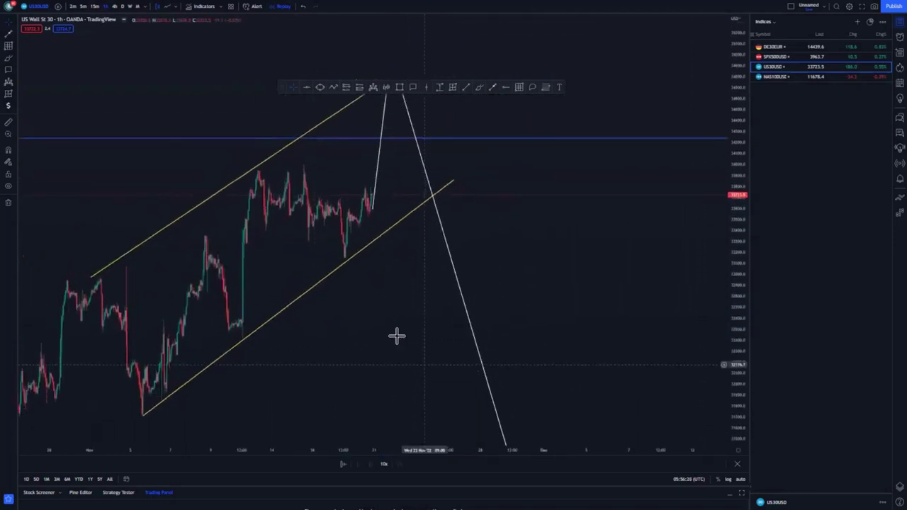
{"action": "left_click", "coordinate": [466, 87]}
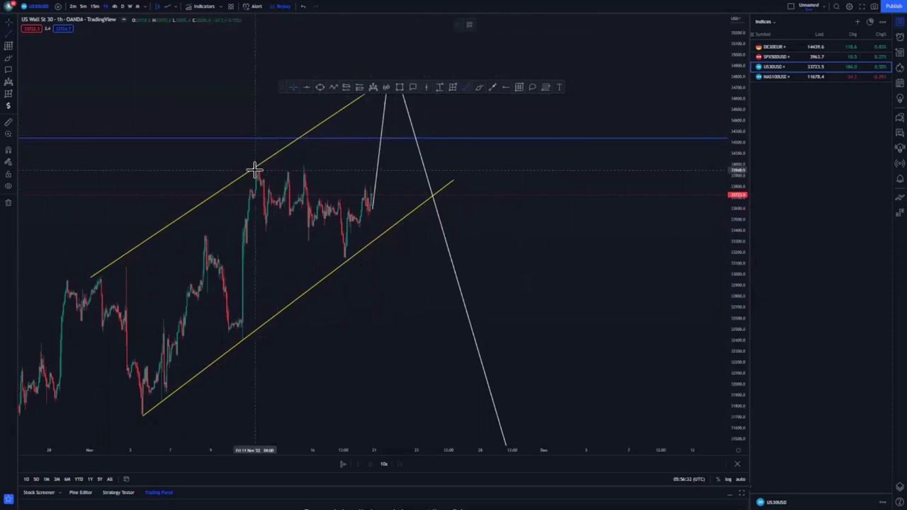
{"action": "left_click", "coordinate": [256, 169]}
{"action": "left_click", "coordinate": [336, 162]}
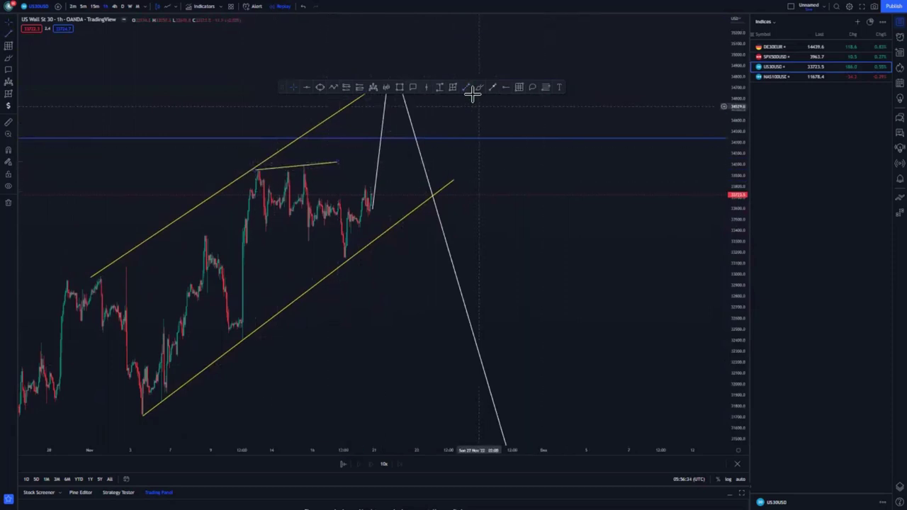
- Draw a short falling yellow trend line along the mid-November lows, from 11 November down to the 17 November low
{"action": "left_click", "coordinate": [347, 258]}
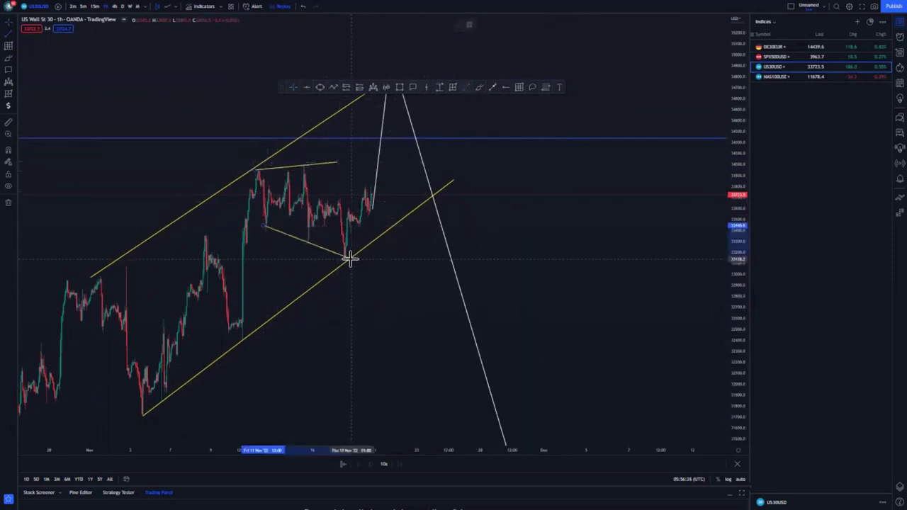
{"action": "left_click", "coordinate": [264, 229]}
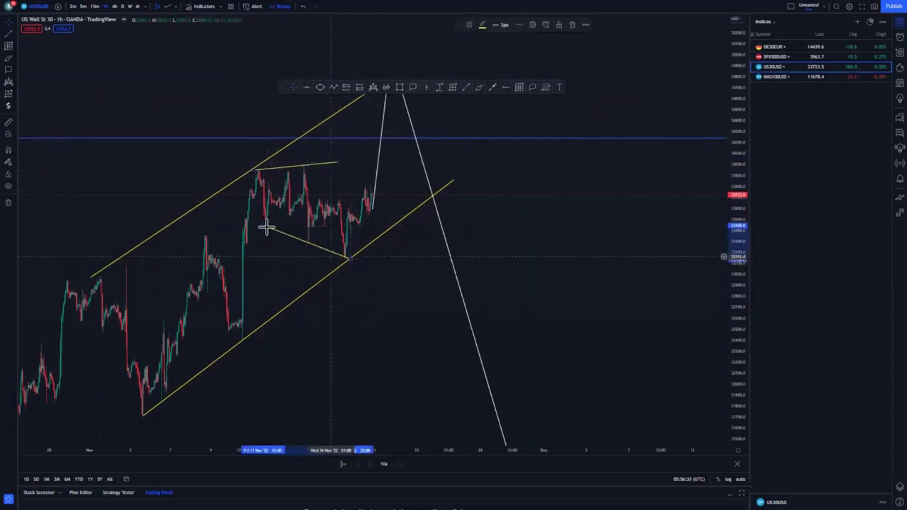
{"action": "left_click", "coordinate": [391, 296]}
- Refit the rising channel's upper line to the 1 November high, extend its far end slightly, and delete the falling white arrow
{"action": "left_click_drag", "start_coordinate": [91, 277], "coordinate": [97, 278]}
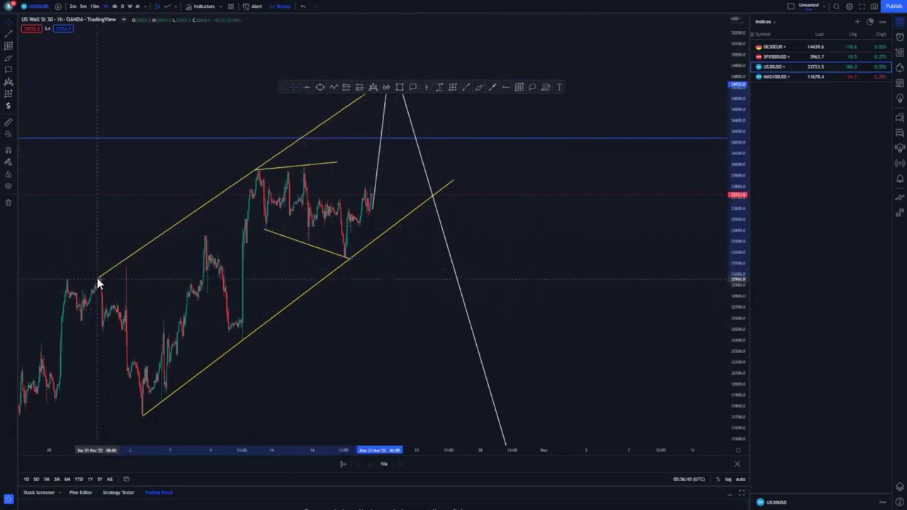
{"action": "left_click_drag", "start_coordinate": [365, 318], "coordinate": [365, 353]}
{"action": "left_click_drag", "start_coordinate": [378, 119], "coordinate": [385, 120]}
{"action": "left_click", "coordinate": [420, 191]}
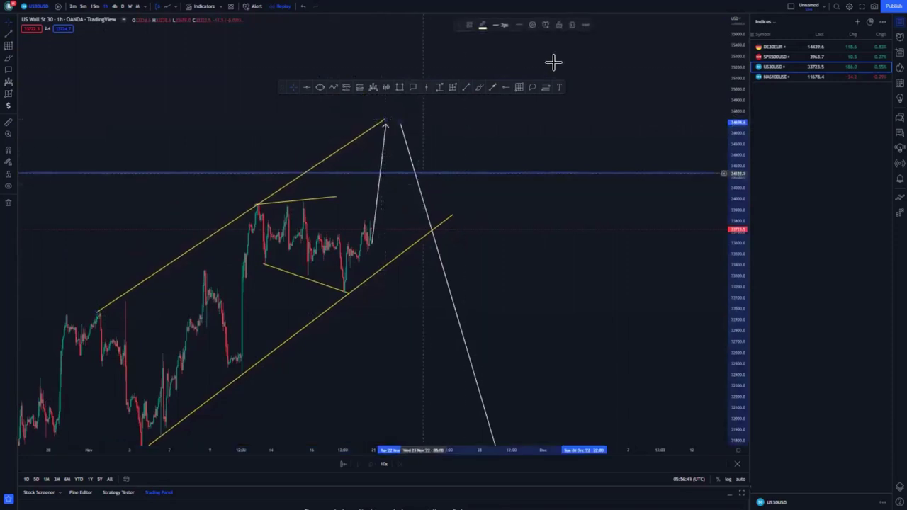
{"action": "left_click", "coordinate": [573, 24]}
- Mark an inverse head and shoulders pattern over the mid-November swings, with the head at the 17 November low
{"action": "left_click", "coordinate": [374, 87]}
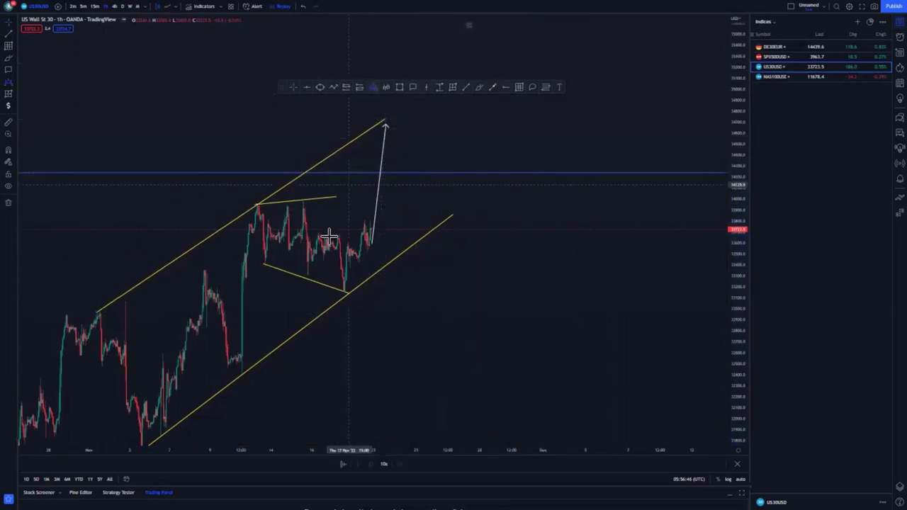
{"action": "left_click", "coordinate": [303, 207]}
{"action": "left_click", "coordinate": [307, 275]}
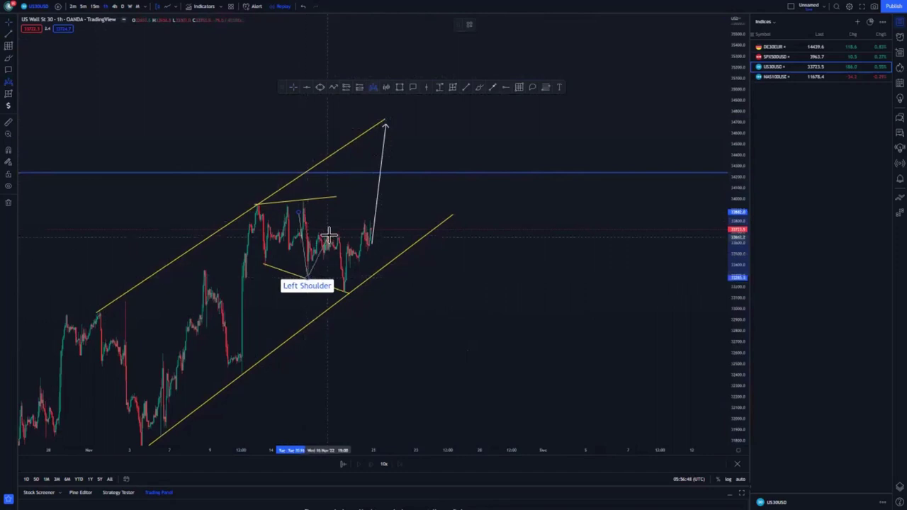
{"action": "left_click", "coordinate": [333, 234]}
{"action": "left_click", "coordinate": [346, 288]}
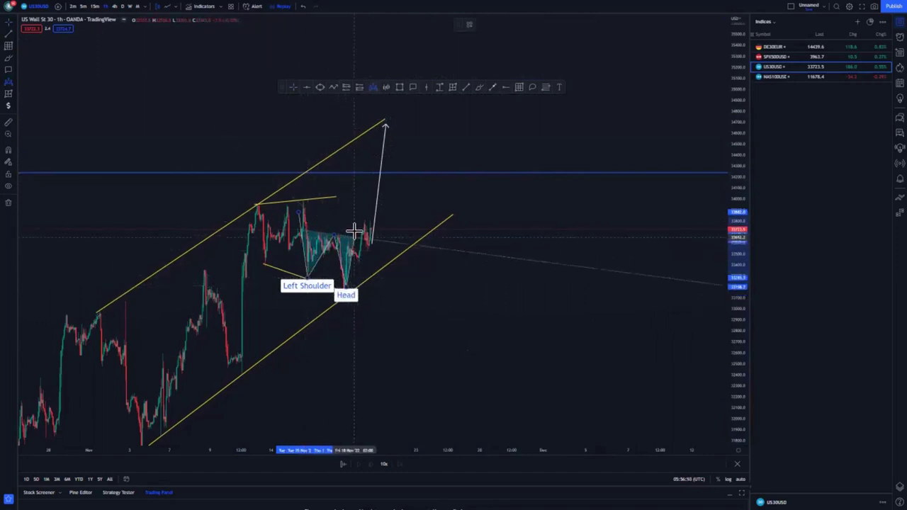
{"action": "left_click", "coordinate": [358, 230]}
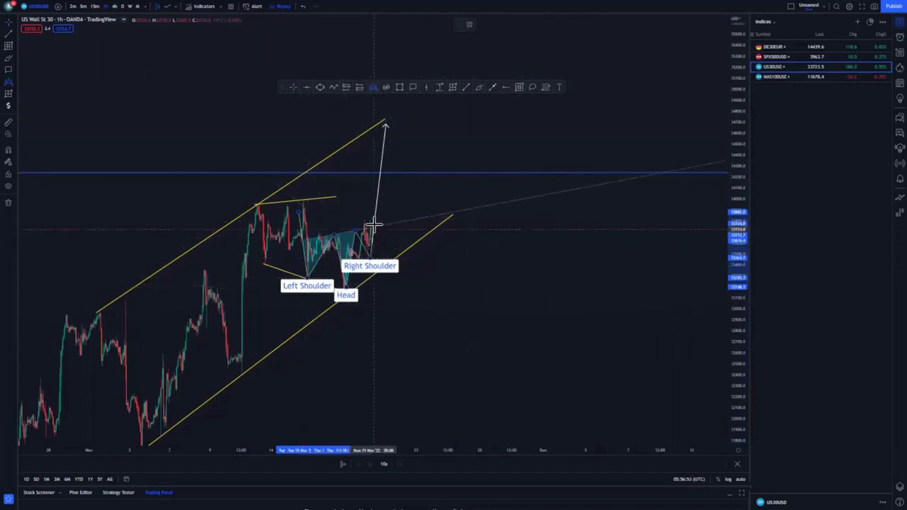
{"action": "left_click", "coordinate": [374, 225]}
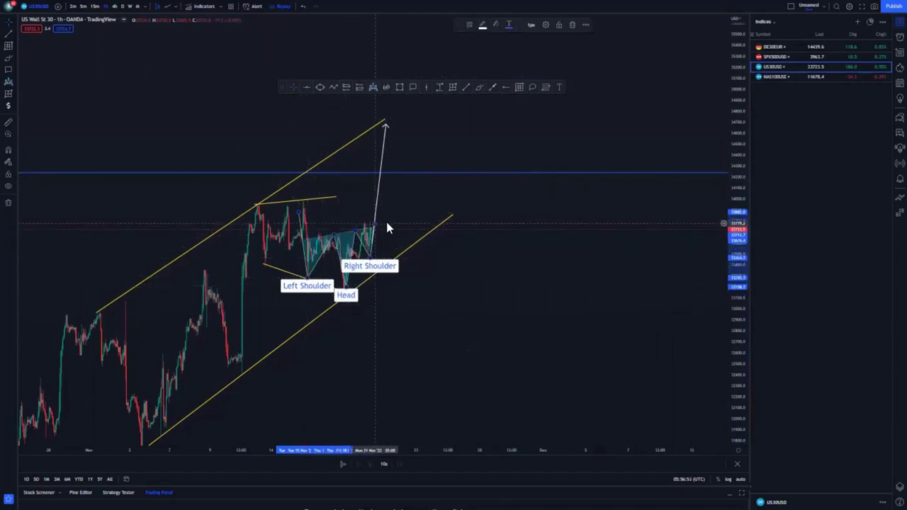
- Brush a projected path from the rising arrow's tip to the blue ray, circle a consolidation there, and continue down through the channel's lower line
{"action": "left_click", "coordinate": [385, 125]}
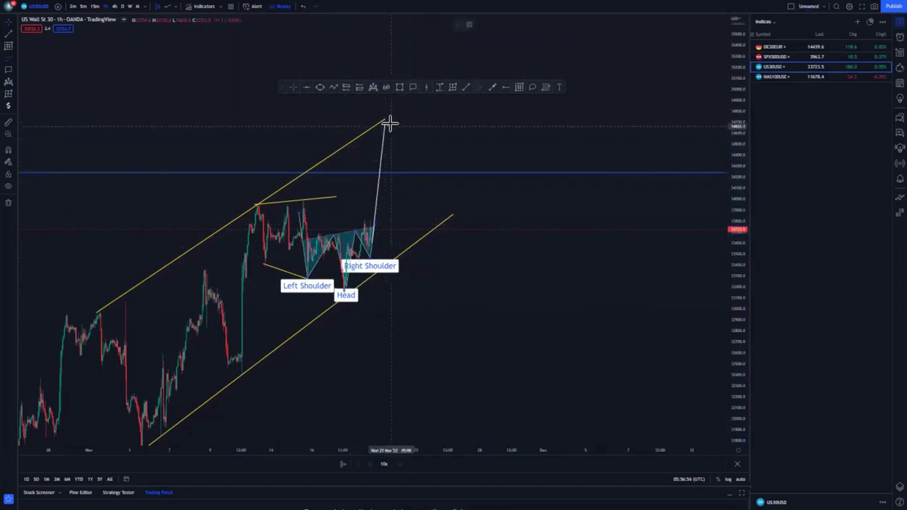
{"action": "left_click", "coordinate": [388, 123]}
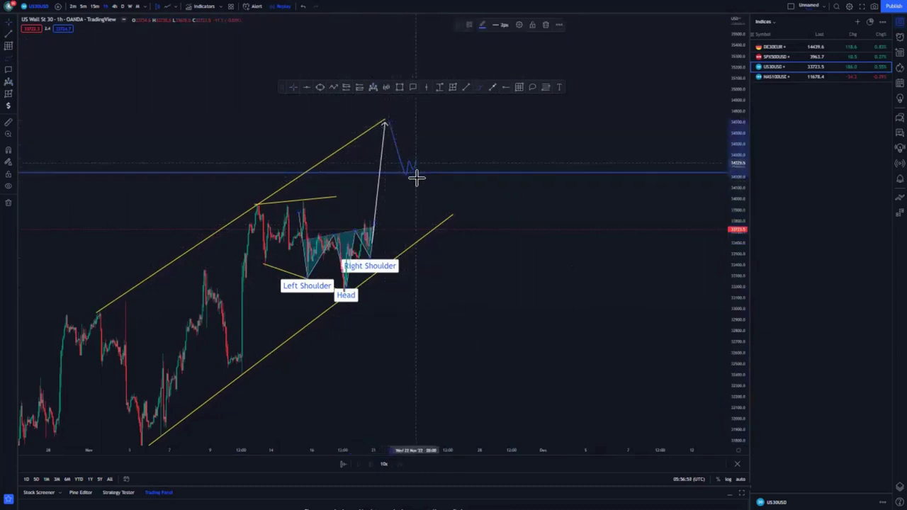
{"action": "left_click_drag", "start_coordinate": [426, 159], "coordinate": [429, 161]}
{"action": "left_click_drag", "start_coordinate": [446, 213], "coordinate": [500, 360]}
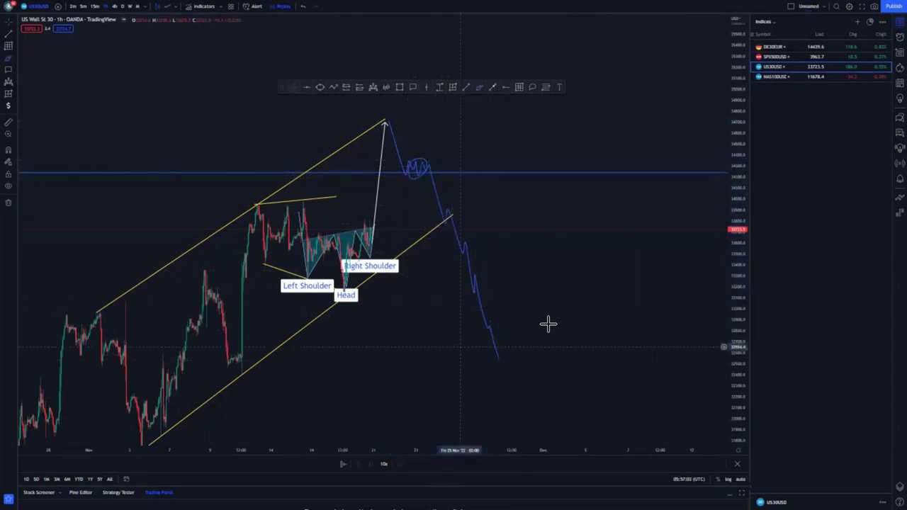
- Place a horizontal ray at the early-November low where the rising channel's lower line starts
{"action": "scroll", "coordinate": [546, 322], "scroll_direction": "down", "scroll_amount": 5}
{"action": "left_click_drag", "start_coordinate": [578, 365], "coordinate": [346, 330]}
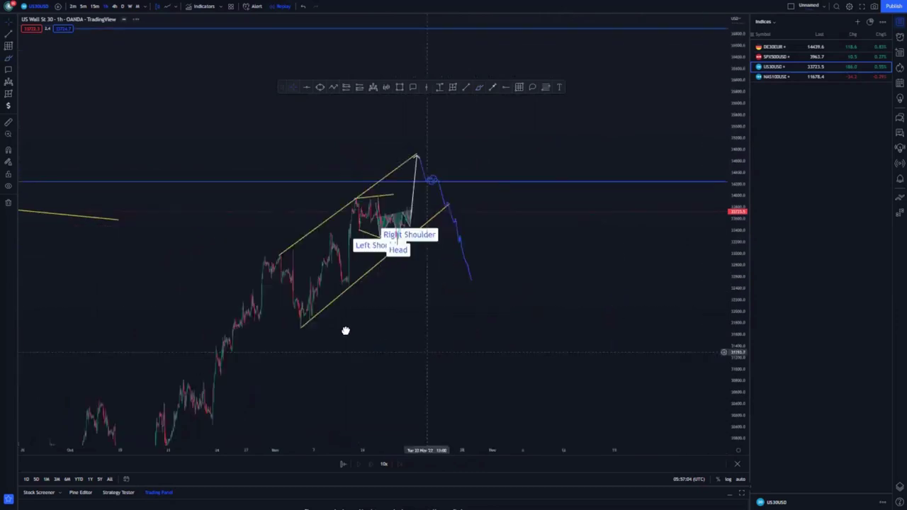
{"action": "scroll", "coordinate": [355, 331], "scroll_direction": "down", "scroll_amount": 3}
{"action": "left_click", "coordinate": [506, 87]}
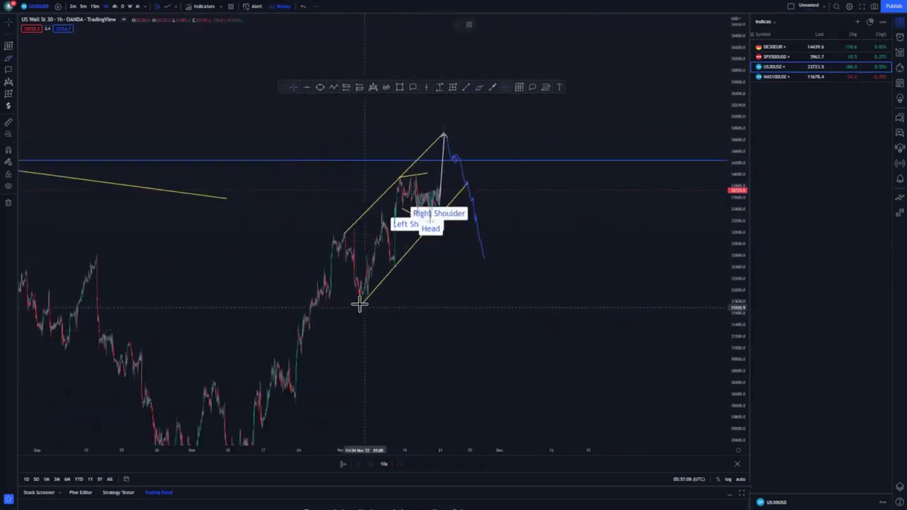
{"action": "left_click", "coordinate": [360, 302]}
{"action": "left_click_drag", "start_coordinate": [480, 352], "coordinate": [501, 324]}
{"action": "scroll", "coordinate": [706, 145], "scroll_direction": "down", "scroll_amount": 2}
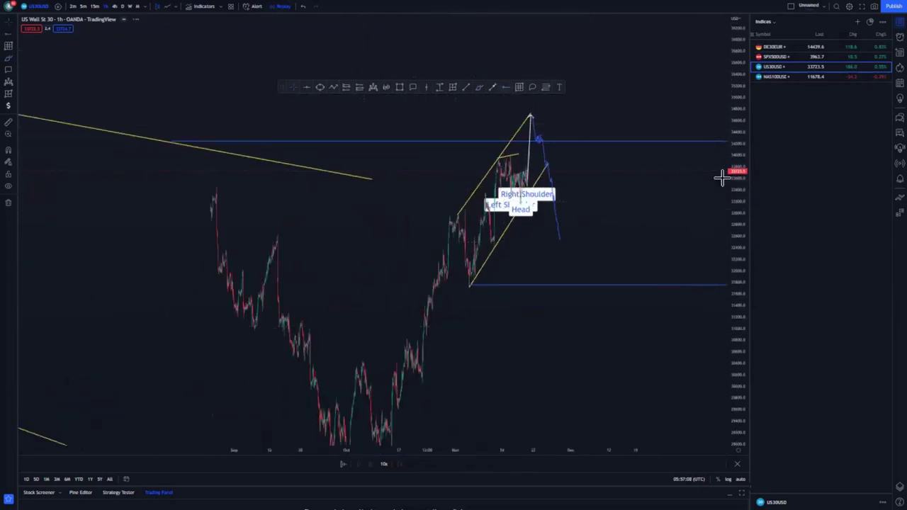
{"action": "left_click_drag", "start_coordinate": [737, 179], "coordinate": [737, 353]}
{"action": "left_click_drag", "start_coordinate": [456, 375], "coordinate": [401, 352]}
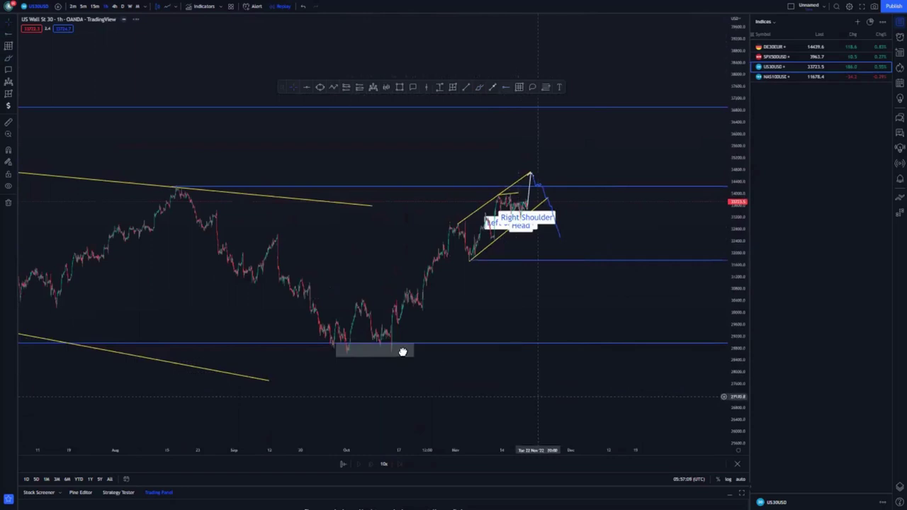
- Open the NAS100USD chart on the 1W timeframe and reset the chart view
{"action": "left_click", "coordinate": [771, 77]}
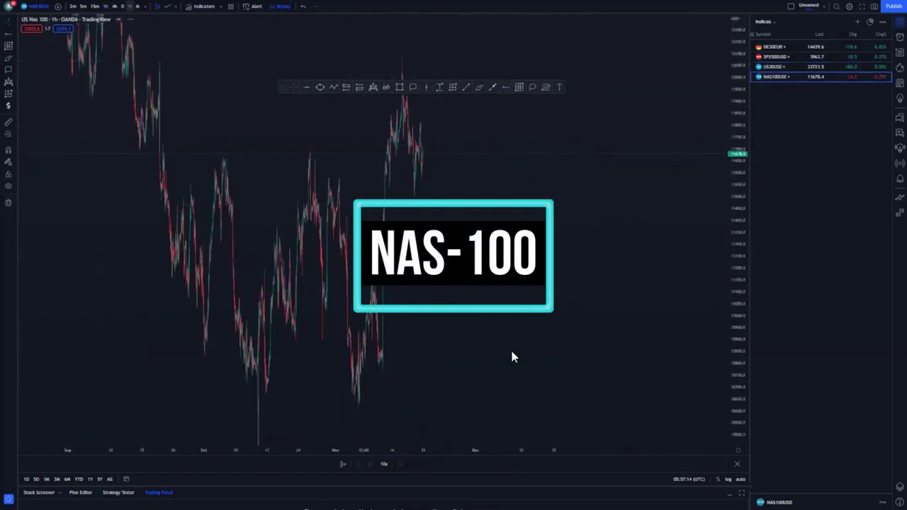
{"action": "type", "text": "1W"}
{"action": "key", "text": "Return"}
{"action": "right_click", "coordinate": [484, 260]}
{"action": "left_click", "coordinate": [503, 263]}
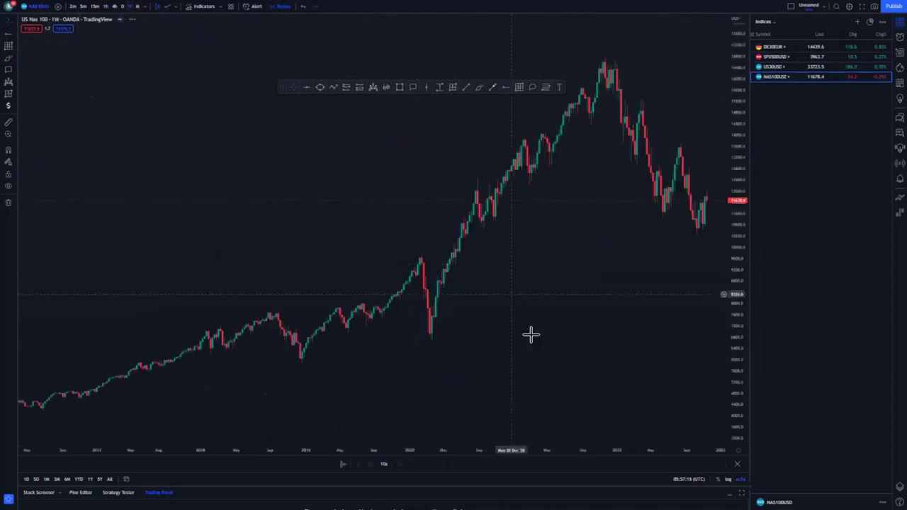
- Place horizontal rays at the September 2020 low and at the November 2021 all-time high
{"action": "scroll", "coordinate": [531, 334], "scroll_direction": "up", "scroll_amount": 5}
{"action": "left_click_drag", "start_coordinate": [587, 321], "coordinate": [485, 314]}
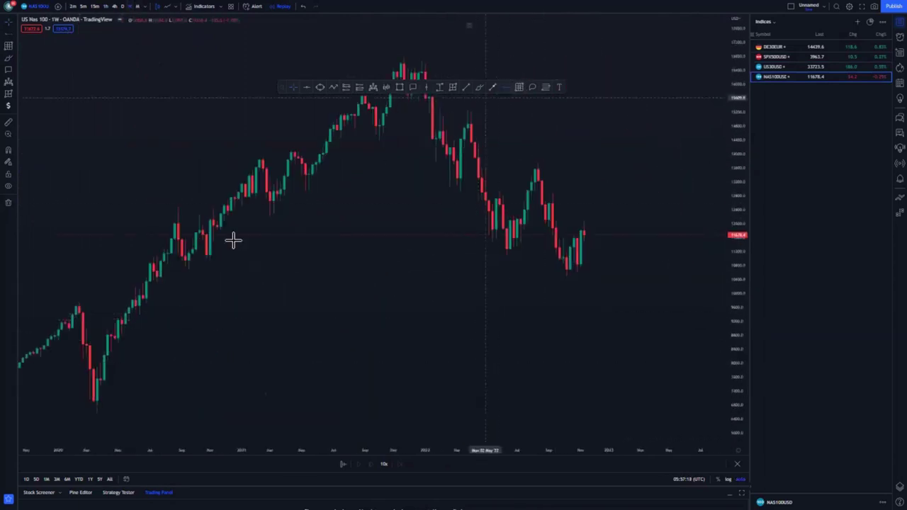
{"action": "left_click", "coordinate": [188, 267]}
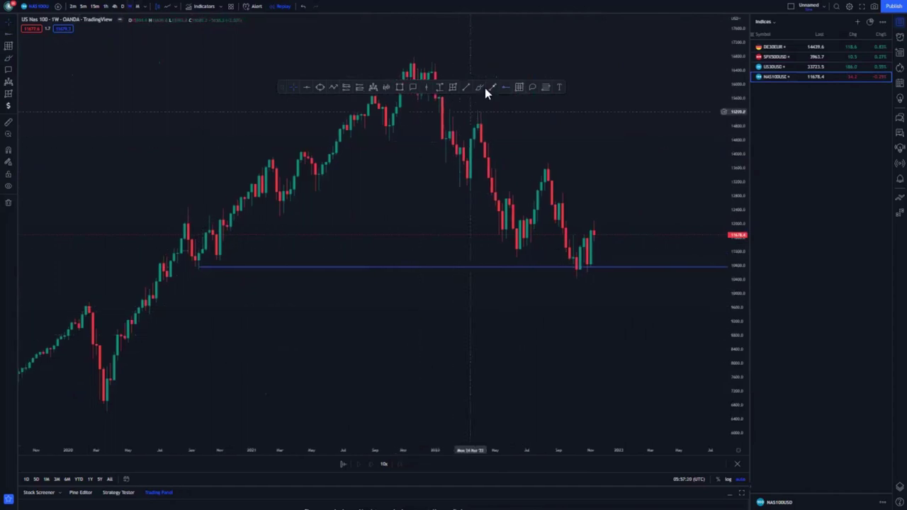
{"action": "left_click", "coordinate": [411, 57]}
- Draw a falling yellow trend line from the January 2022 high along the August 2022 high, extending it just past the latest candle
{"action": "left_click_drag", "start_coordinate": [711, 178], "coordinate": [704, 176]}
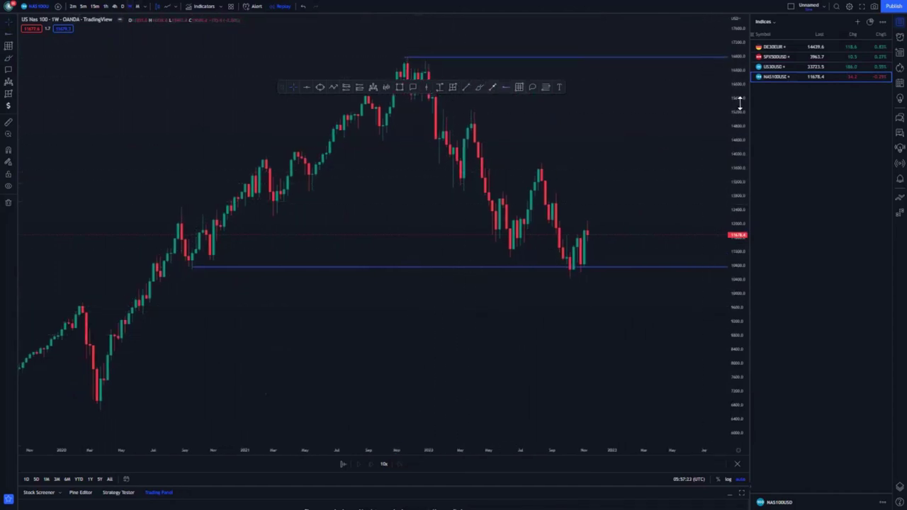
{"action": "left_click_drag", "start_coordinate": [739, 105], "coordinate": [739, 168]}
{"action": "left_click_drag", "start_coordinate": [665, 165], "coordinate": [616, 299]}
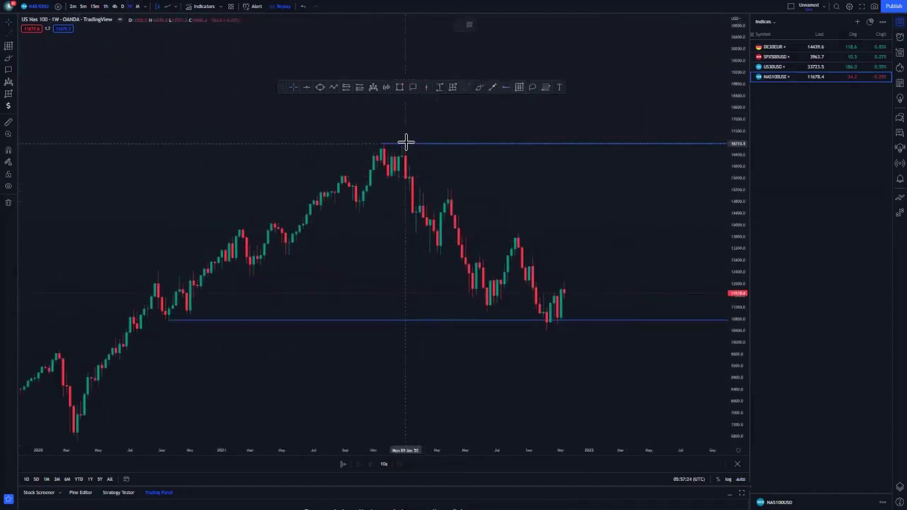
{"action": "mouse_move", "coordinate": [406, 144]}
{"action": "left_mouse_down"}
{"action": "mouse_move", "coordinate": [557, 290]}
{"action": "mouse_move", "coordinate": [571, 276]}
{"action": "left_mouse_up"}
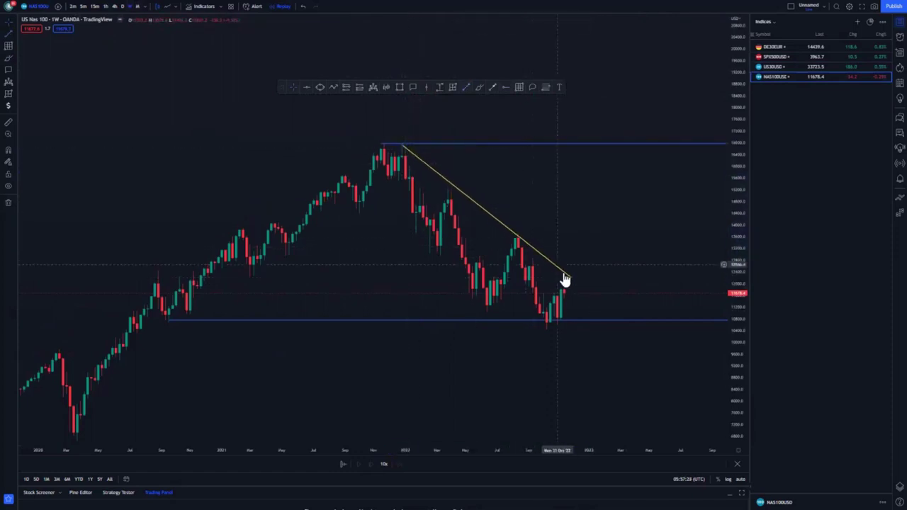
{"action": "left_click_drag", "start_coordinate": [571, 279], "coordinate": [583, 285]}
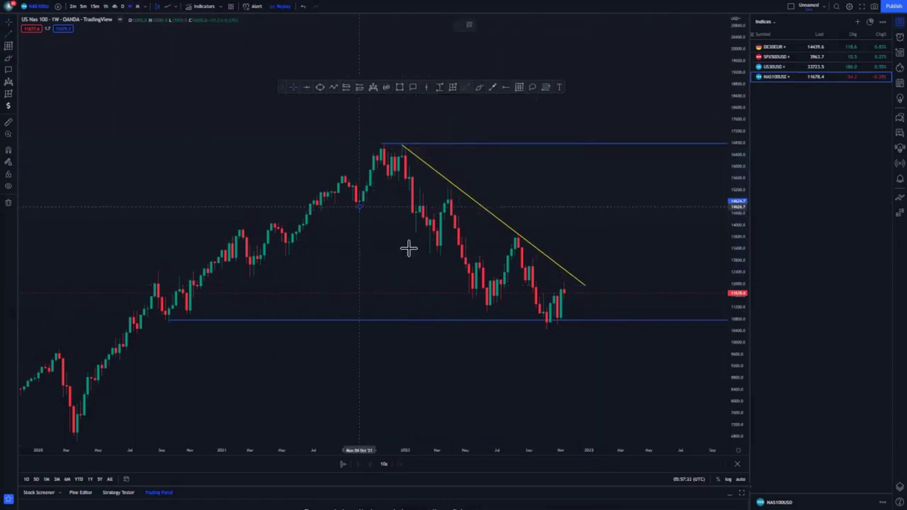
- Draw the channel's lower yellow trend line from the October 2021 low down to October 2022, roughly parallel to the upper line
{"action": "left_click", "coordinate": [539, 356]}
{"action": "left_click", "coordinate": [388, 269]}
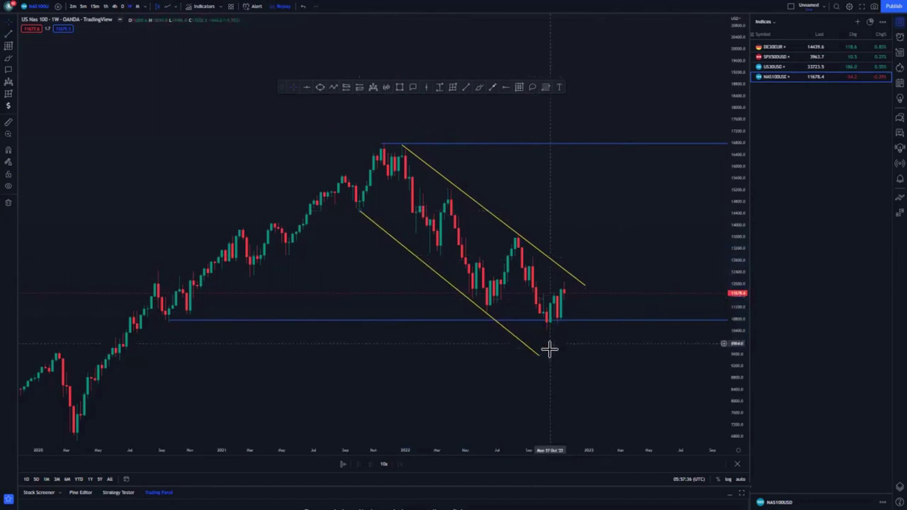
{"action": "left_click", "coordinate": [540, 356]}
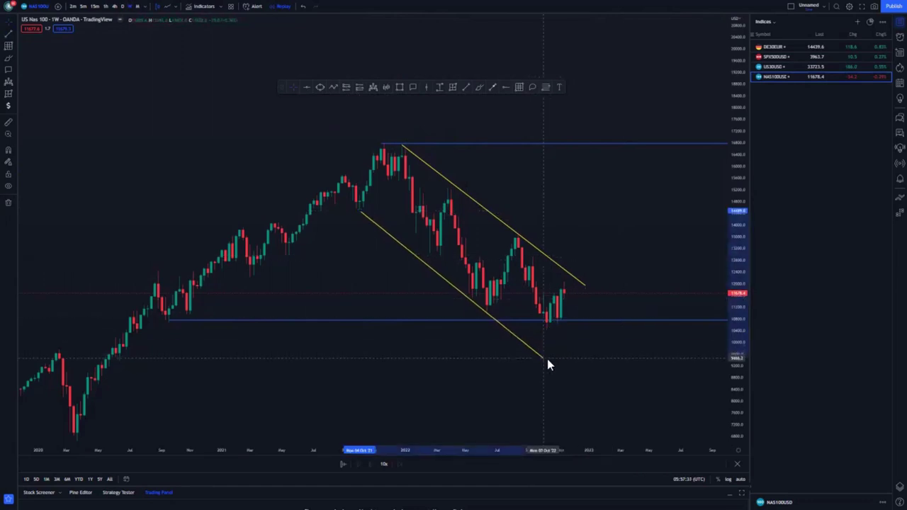
- Switch to the daily timeframe and raise the far end of the falling channel's upper line, extending it slightly
{"action": "left_click", "coordinate": [121, 6]}
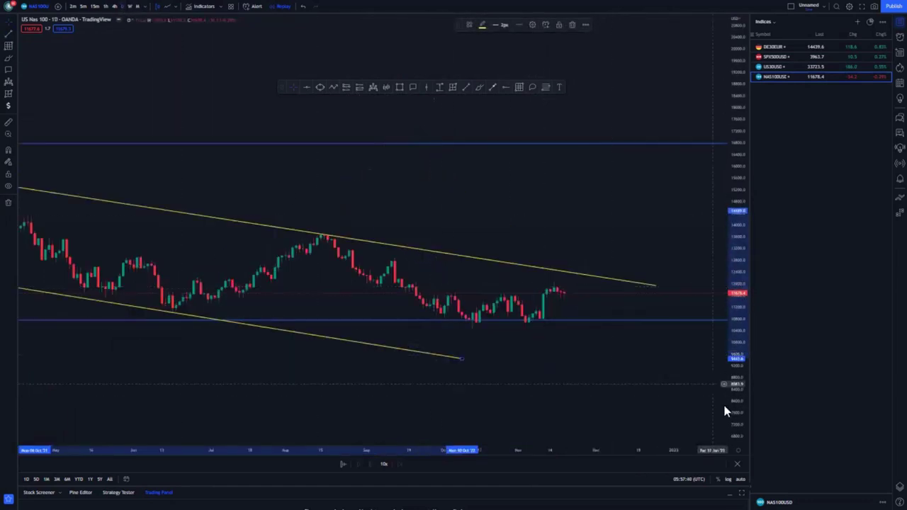
{"action": "left_click_drag", "start_coordinate": [738, 301], "coordinate": [738, 99]}
{"action": "left_click_drag", "start_coordinate": [473, 334], "coordinate": [423, 200]}
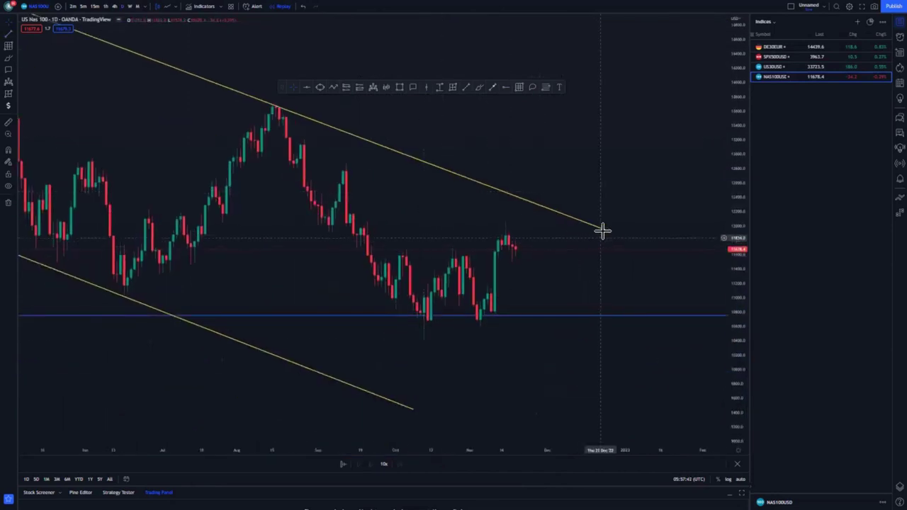
{"action": "left_click_drag", "start_coordinate": [607, 232], "coordinate": [614, 225]}
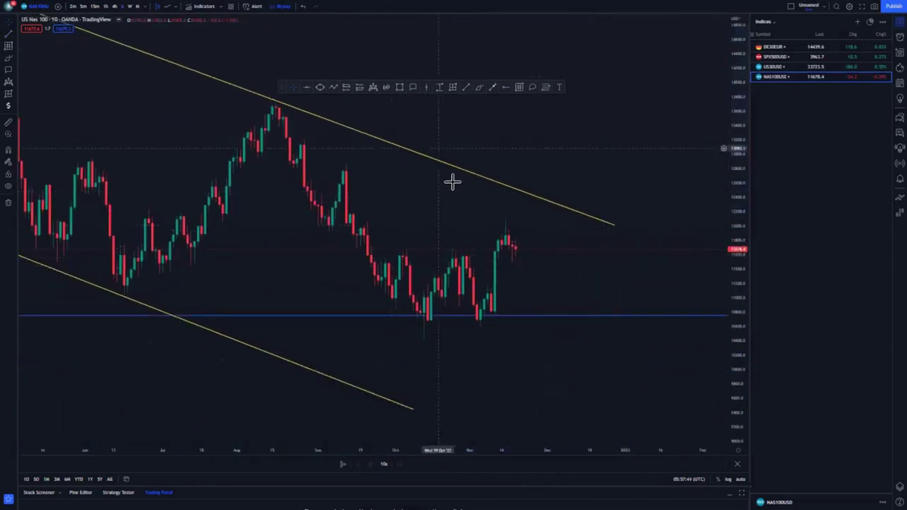
- Place horizontal rays at both September 2022 highs and a short white arrow where the higher ray meets the falling upper line
{"action": "left_click", "coordinate": [366, 221]}
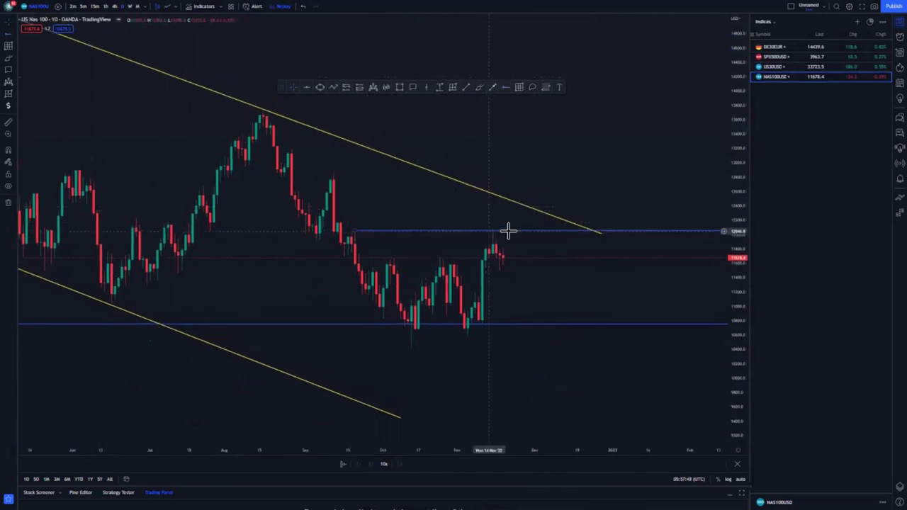
{"action": "left_click_drag", "start_coordinate": [558, 272], "coordinate": [556, 277]}
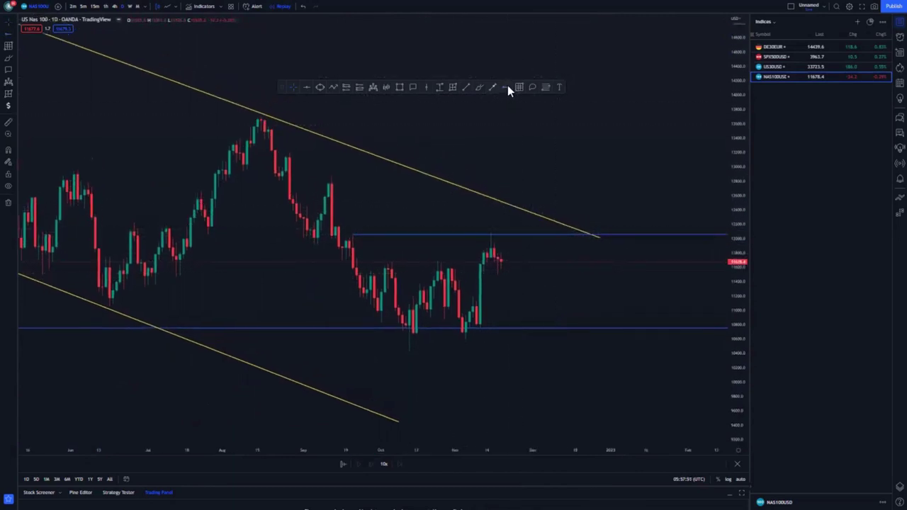
{"action": "left_click", "coordinate": [332, 175]}
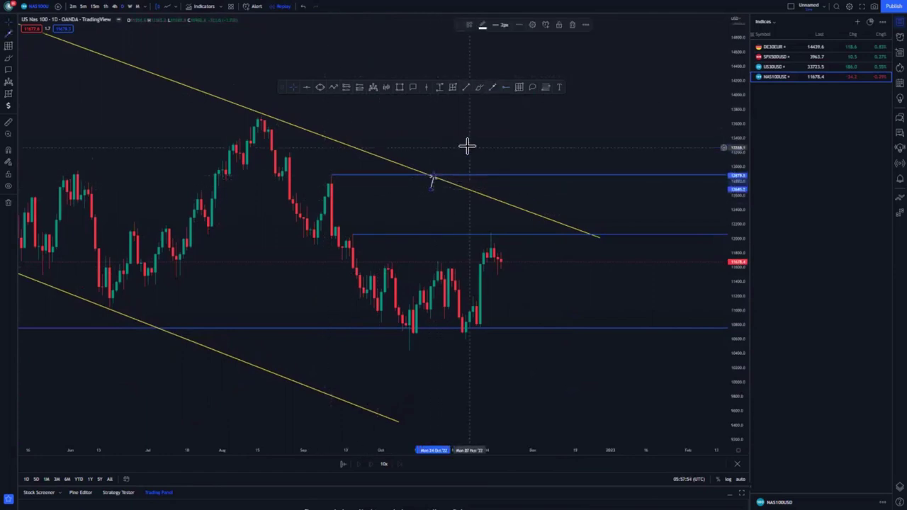
{"action": "left_click", "coordinate": [431, 178]}
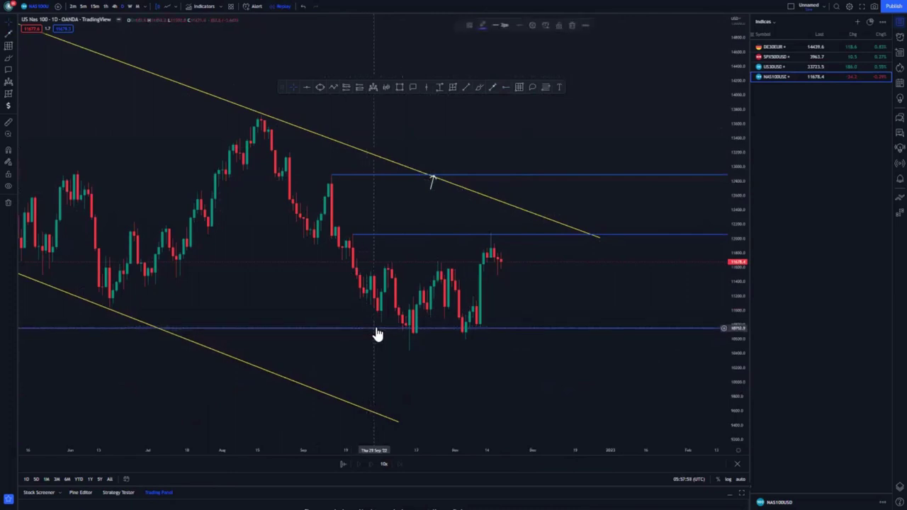
- Delete the blue support ray crossing the October candles and place a new horizontal ray at the 13 October 2022 low
{"action": "left_click", "coordinate": [572, 26]}
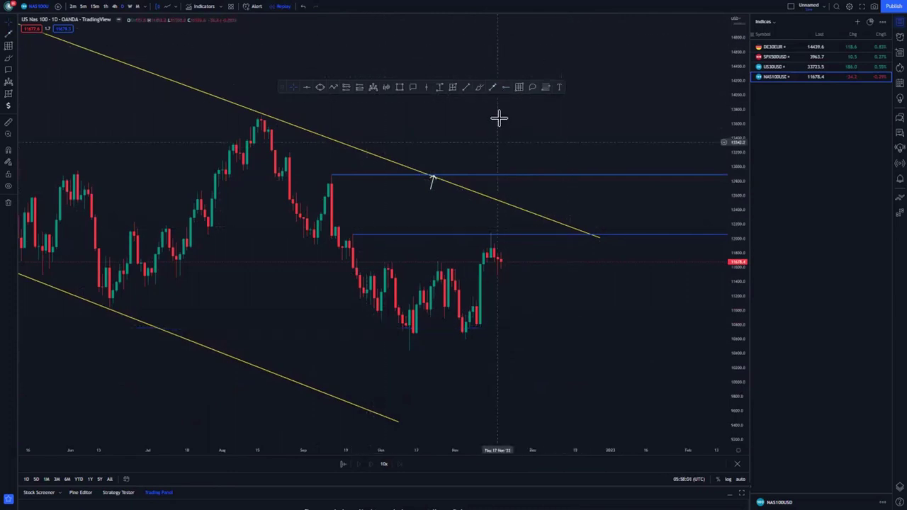
{"action": "left_click", "coordinate": [409, 348]}
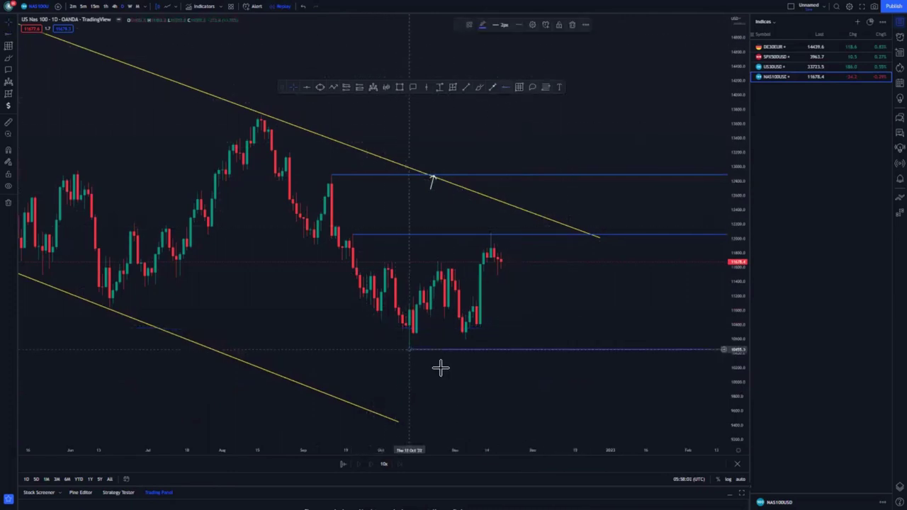
- Circle the channel's lower line at the October 2021 low, June 2022 low and October 2022, and extend the line to about 23 November 2022
{"action": "left_click_drag", "start_coordinate": [444, 367], "coordinate": [507, 352]}
{"action": "scroll", "coordinate": [508, 353], "scroll_direction": "down", "scroll_amount": 5}
{"action": "scroll", "coordinate": [476, 336], "scroll_direction": "down", "scroll_amount": 6}
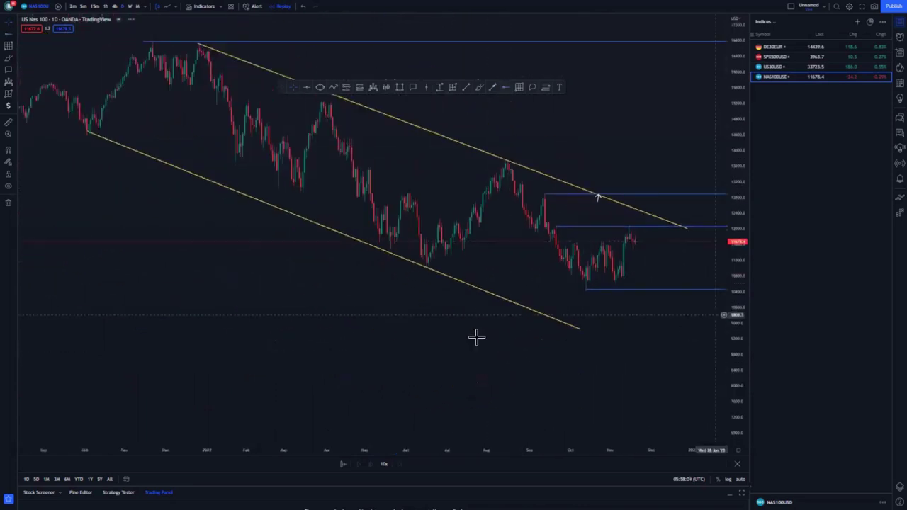
{"action": "left_click", "coordinate": [482, 87]}
{"action": "left_click_drag", "start_coordinate": [227, 148], "coordinate": [224, 163]}
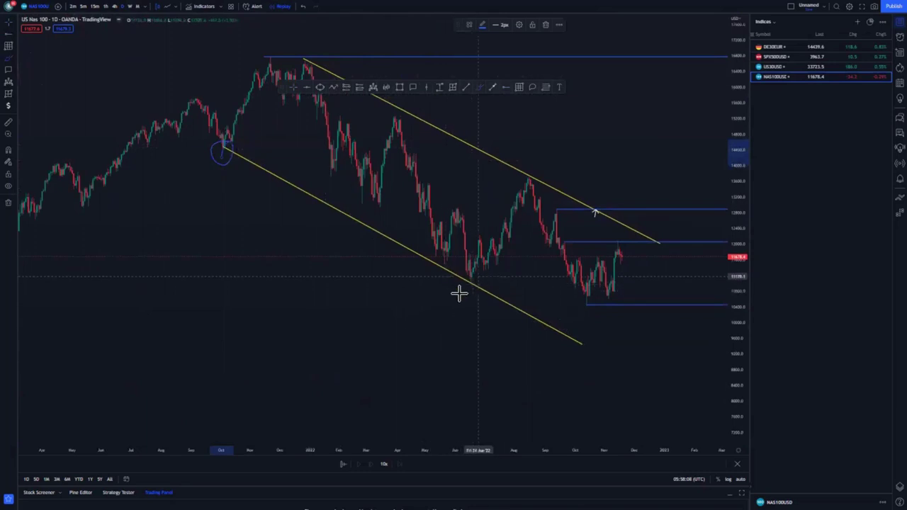
{"action": "left_click_drag", "start_coordinate": [458, 293], "coordinate": [462, 291]}
{"action": "mouse_move", "coordinate": [591, 340]}
{"action": "left_mouse_down"}
{"action": "mouse_move", "coordinate": [565, 345]}
{"action": "mouse_move", "coordinate": [589, 345]}
{"action": "left_mouse_up"}
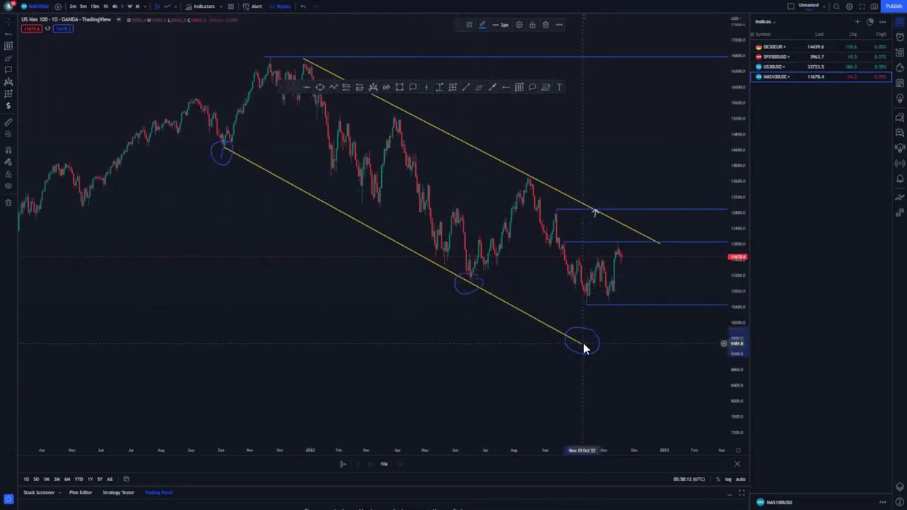
{"action": "left_click_drag", "start_coordinate": [584, 343], "coordinate": [627, 366]}
- Draw a trial projection arrow from the latest candle down to the channel's lower line, and undo it
{"action": "left_click", "coordinate": [495, 87]}
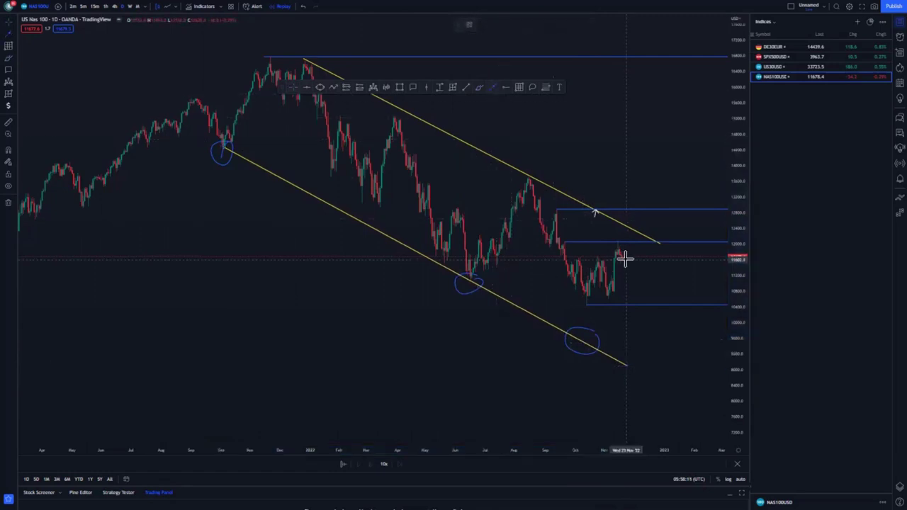
{"action": "left_click_drag", "start_coordinate": [622, 254], "coordinate": [622, 325]}
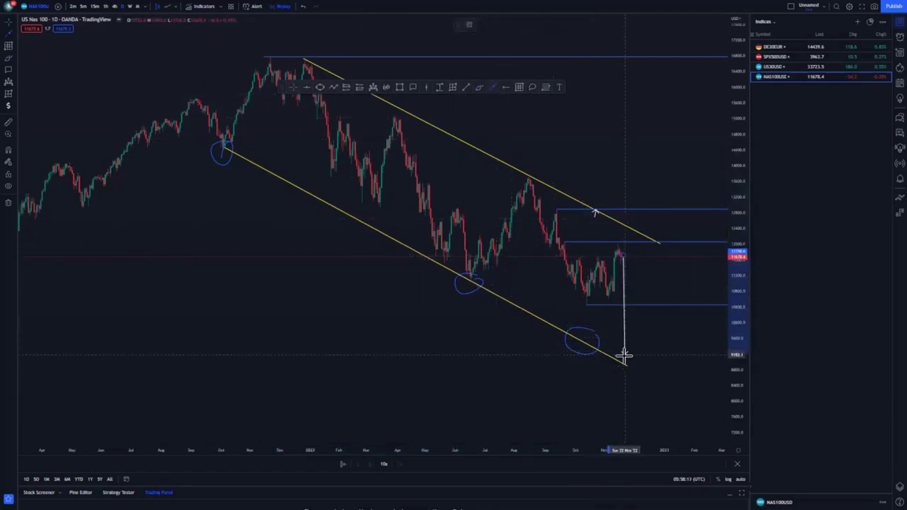
{"action": "left_click_drag", "start_coordinate": [624, 358], "coordinate": [681, 143]}
{"action": "left_click", "coordinate": [494, 87]}
{"action": "left_click", "coordinate": [302, 9]}
{"action": "left_click", "coordinate": [302, 8]}
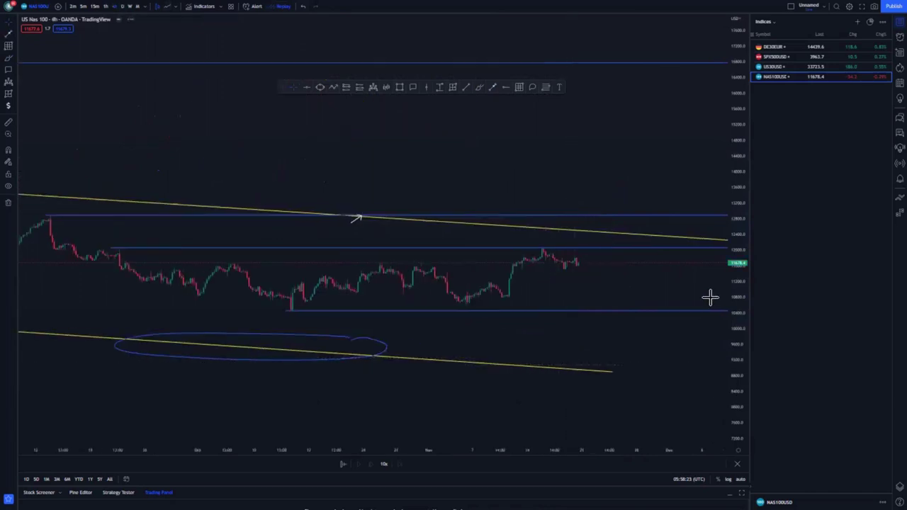
- On the 4-hour timeframe, shift the lower resistance ray slightly down onto the 21 September 2022 high
{"action": "left_click_drag", "start_coordinate": [711, 298], "coordinate": [709, 282]}
{"action": "left_click_drag", "start_coordinate": [608, 331], "coordinate": [568, 249]}
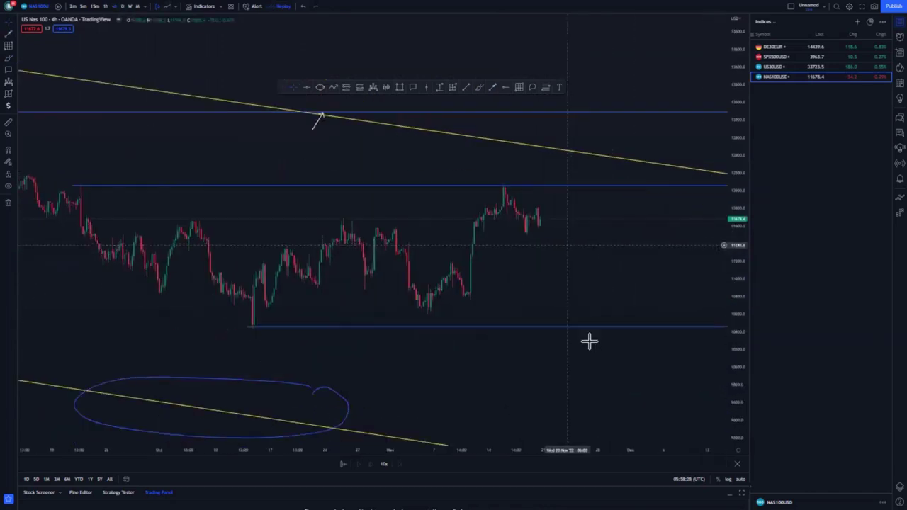
{"action": "scroll", "coordinate": [589, 340], "scroll_direction": "down", "scroll_amount": 2}
{"action": "left_click", "coordinate": [198, 184]}
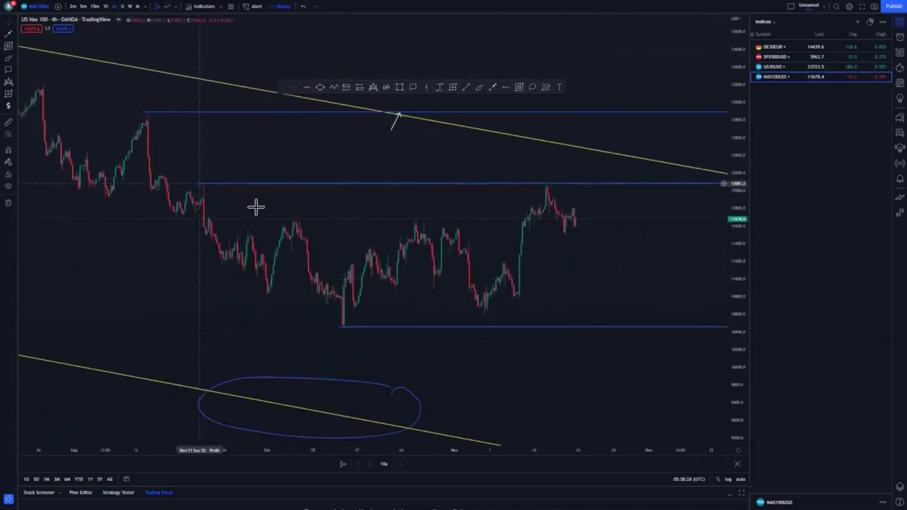
{"action": "left_click_drag", "start_coordinate": [251, 185], "coordinate": [254, 187]}
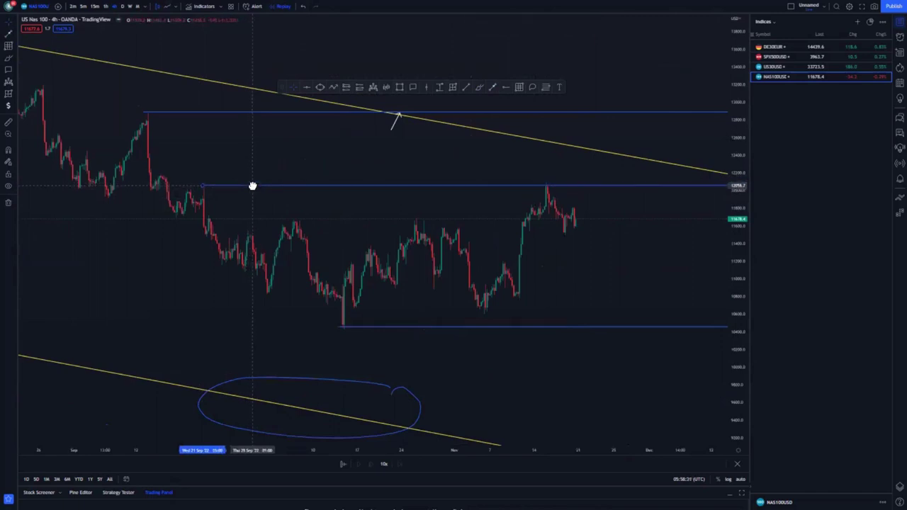
- Draw a rising yellow channel from 6 October to the mid-November high, with its lower line from the 13 October low through the early November low
{"action": "left_click_drag", "start_coordinate": [404, 218], "coordinate": [285, 206]}
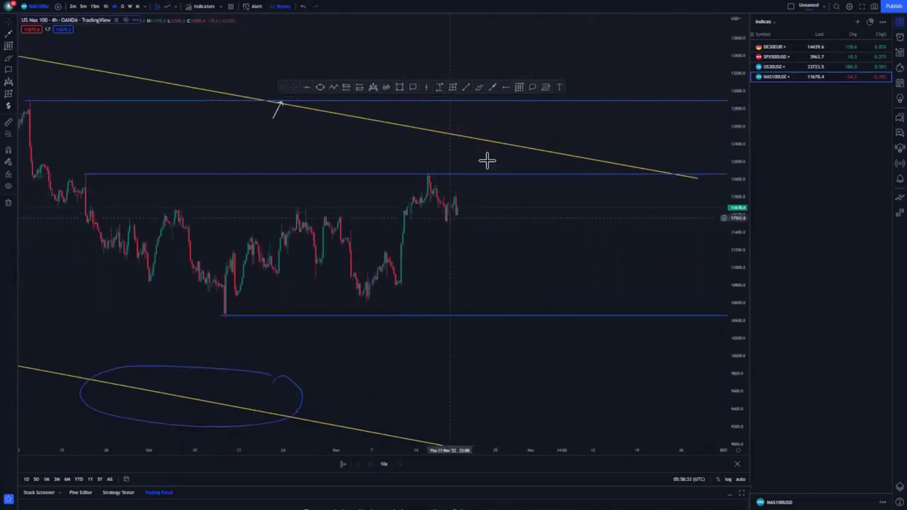
{"action": "left_click", "coordinate": [186, 222]}
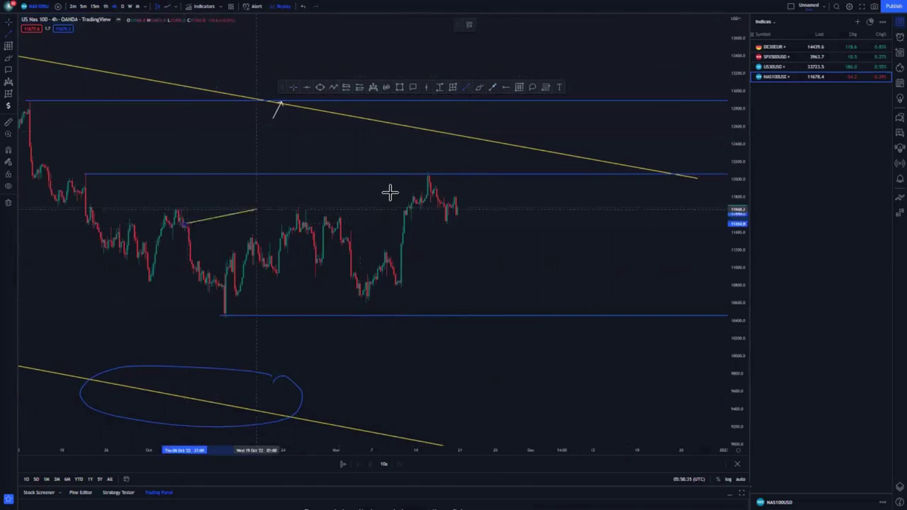
{"action": "left_click", "coordinate": [429, 173]}
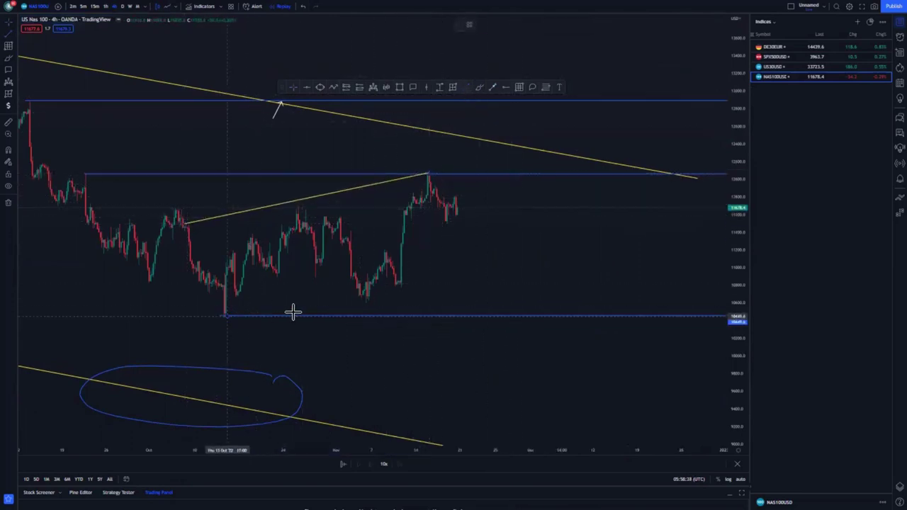
{"action": "left_click", "coordinate": [225, 316]}
{"action": "left_click", "coordinate": [471, 290]}
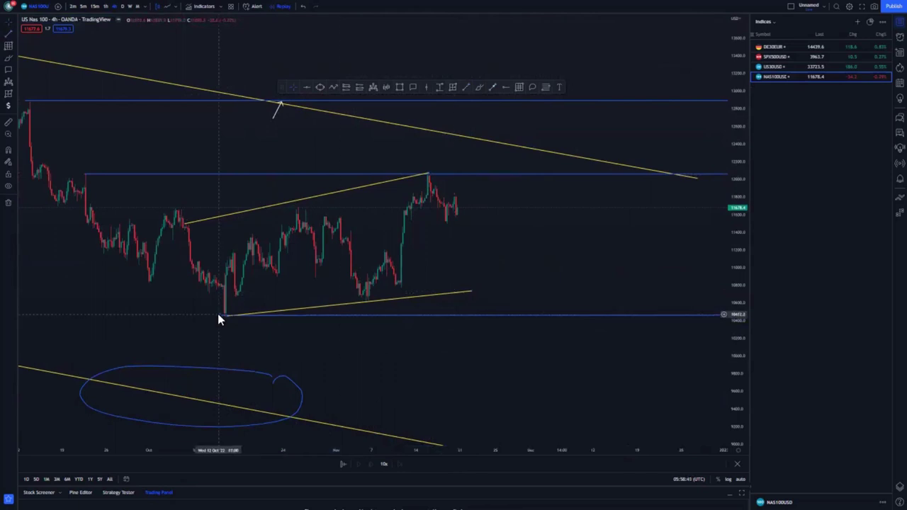
- Circle the zone between the higher resistance ray and the falling upper line and mark the latest swing high, and undo both freehand marks
{"action": "left_click_drag", "start_coordinate": [401, 367], "coordinate": [380, 399]}
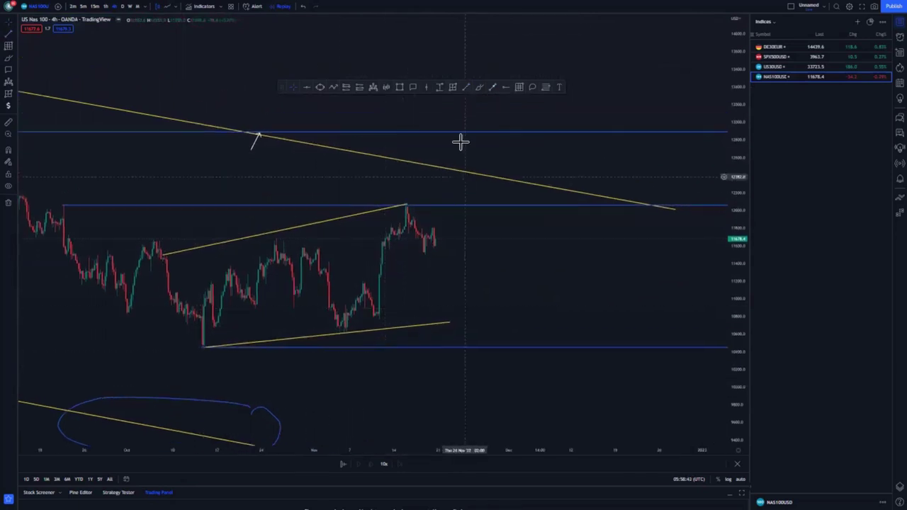
{"action": "scroll", "coordinate": [533, 191], "scroll_direction": "down", "scroll_amount": 3}
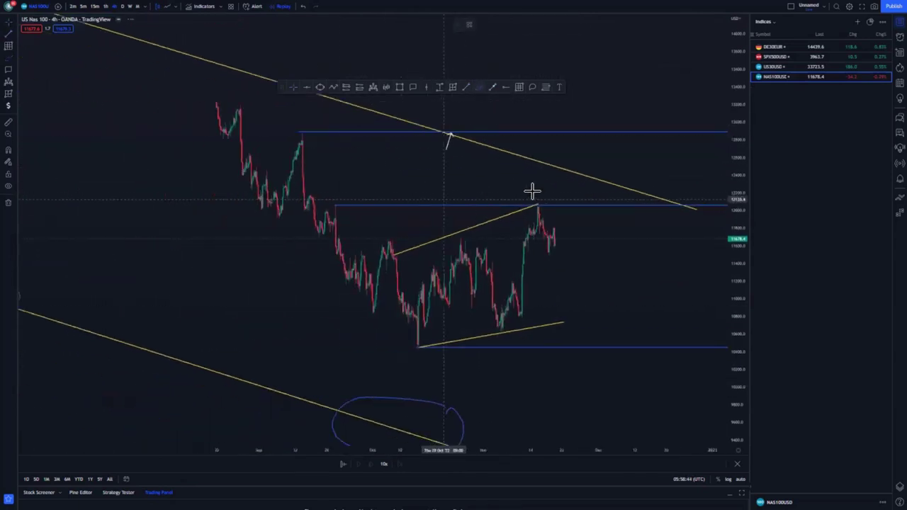
{"action": "mouse_move", "coordinate": [532, 152]}
{"action": "left_mouse_down"}
{"action": "mouse_move", "coordinate": [571, 140]}
{"action": "mouse_move", "coordinate": [528, 136]}
{"action": "mouse_move", "coordinate": [563, 130]}
{"action": "mouse_move", "coordinate": [551, 175]}
{"action": "mouse_move", "coordinate": [536, 125]}
{"action": "mouse_move", "coordinate": [567, 166]}
{"action": "left_mouse_up"}
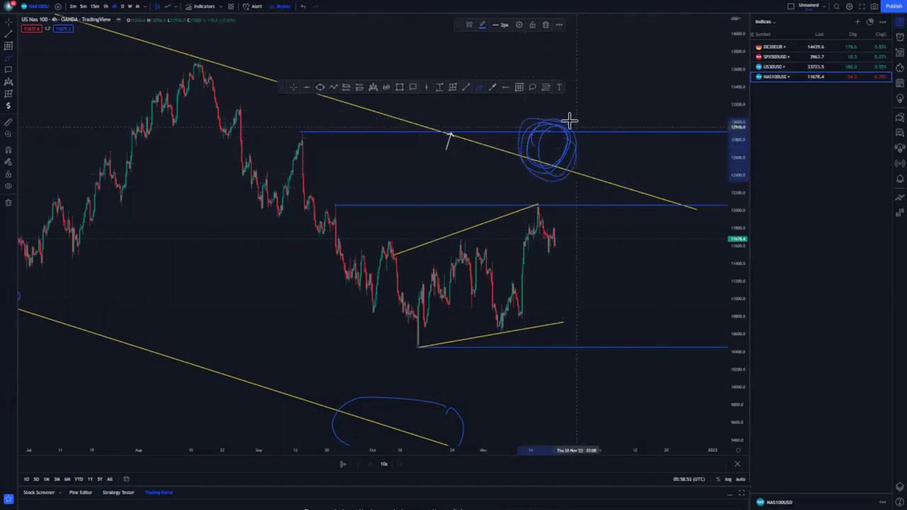
{"action": "scroll", "coordinate": [539, 244], "scroll_direction": "up", "scroll_amount": 1}
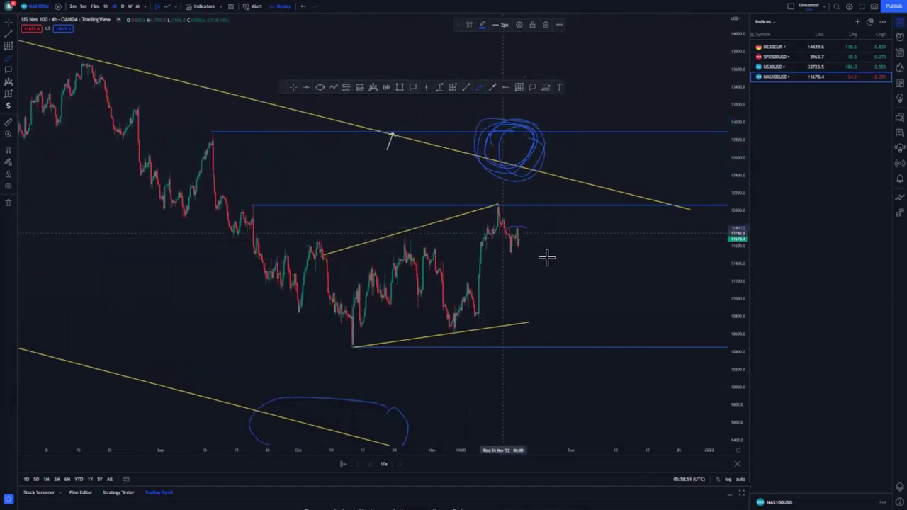
{"action": "left_click_drag", "start_coordinate": [546, 257], "coordinate": [507, 237]}
{"action": "left_click", "coordinate": [304, 7]}
{"action": "left_click", "coordinate": [303, 7]}
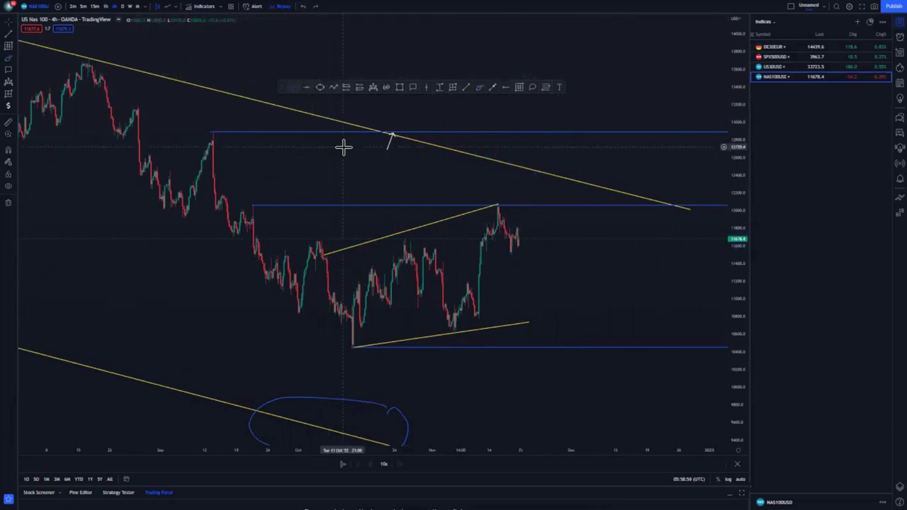
- Delete the blue circle around the falling channel's lower line and switch to the 1-hour timeframe
{"action": "left_click", "coordinate": [362, 401]}
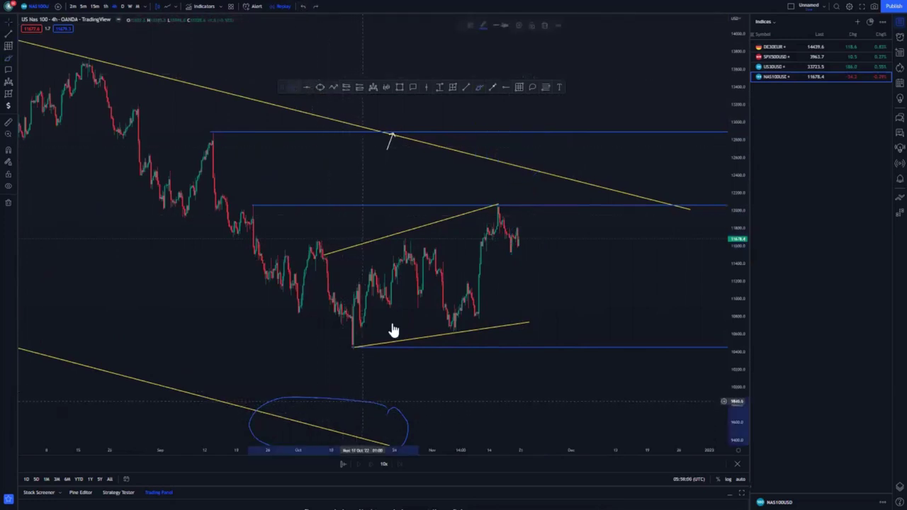
{"action": "left_click", "coordinate": [545, 25]}
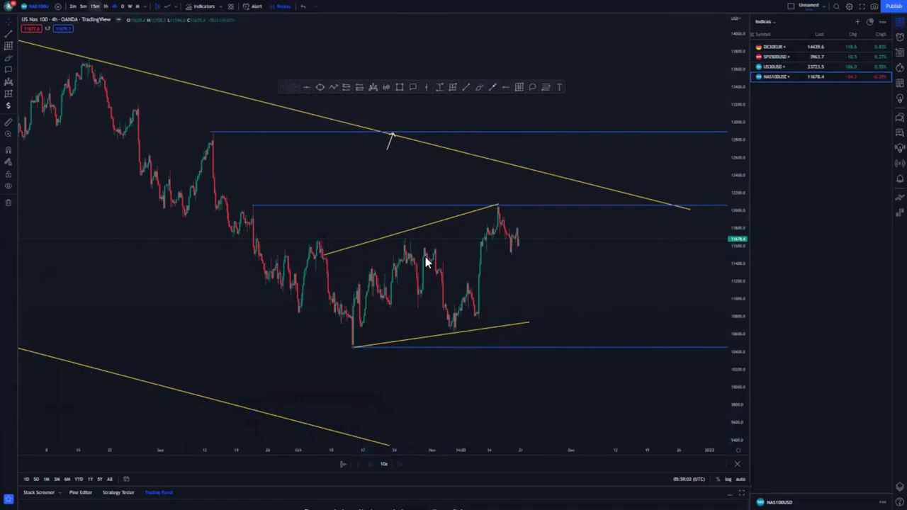
{"action": "type", "text": "1h"}
{"action": "key", "text": "Return"}
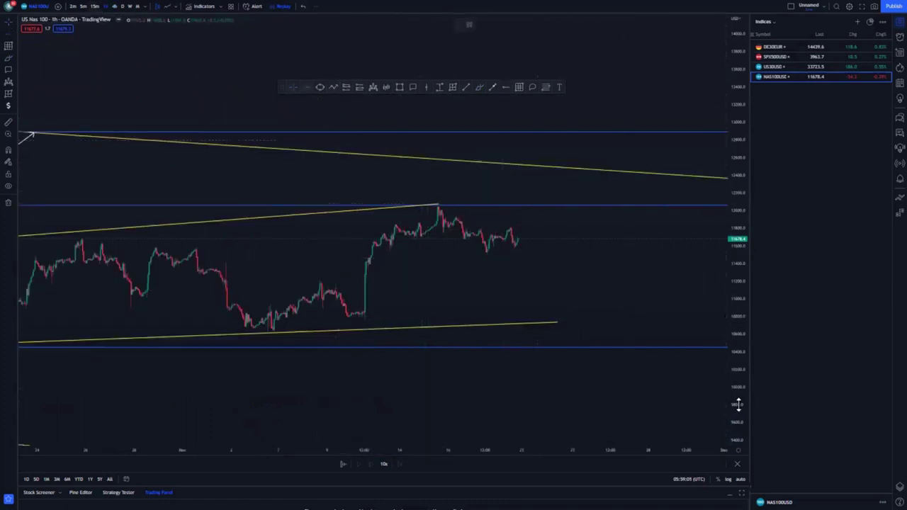
{"action": "left_click_drag", "start_coordinate": [739, 405], "coordinate": [725, 294]}
{"action": "left_click_drag", "start_coordinate": [522, 307], "coordinate": [544, 282]}
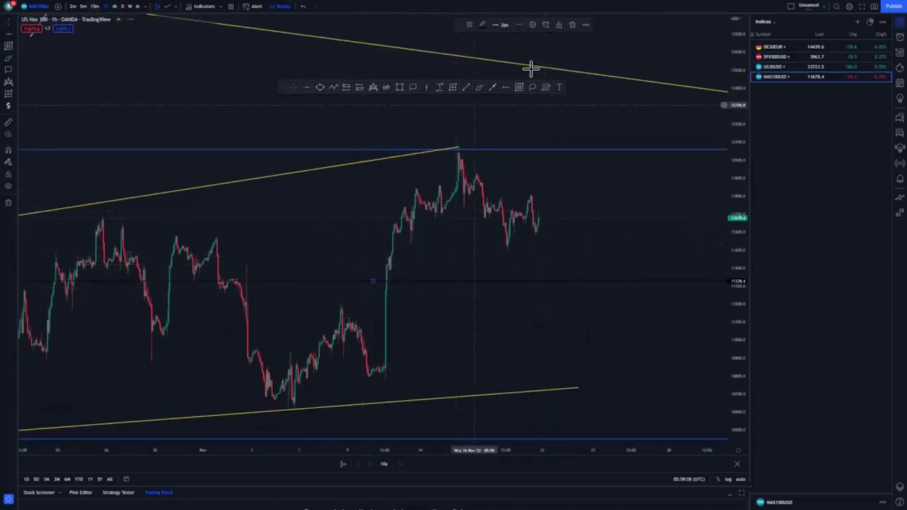
{"action": "left_click", "coordinate": [571, 25]}
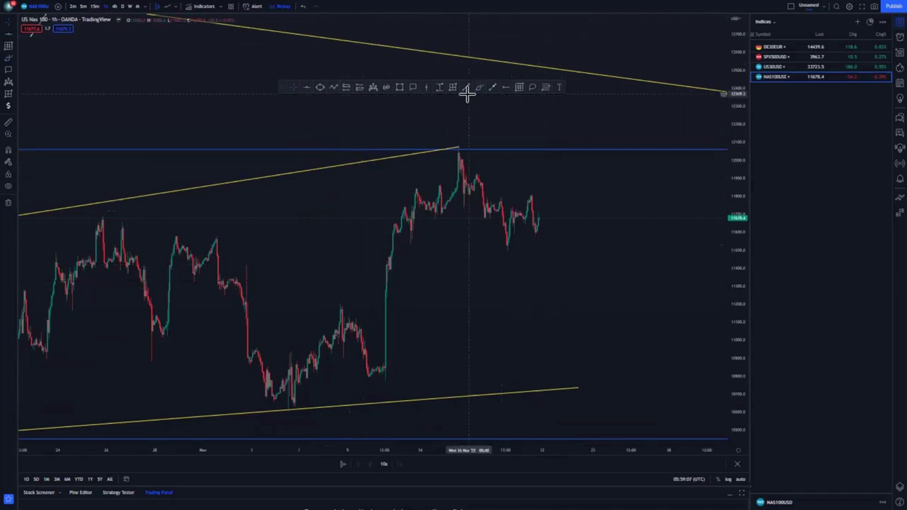
- Draw a rising channel from the 11 November low to 16 November, with its upper line ending at the 15 November high
{"action": "left_click", "coordinate": [410, 243]}
{"action": "left_click", "coordinate": [474, 202]}
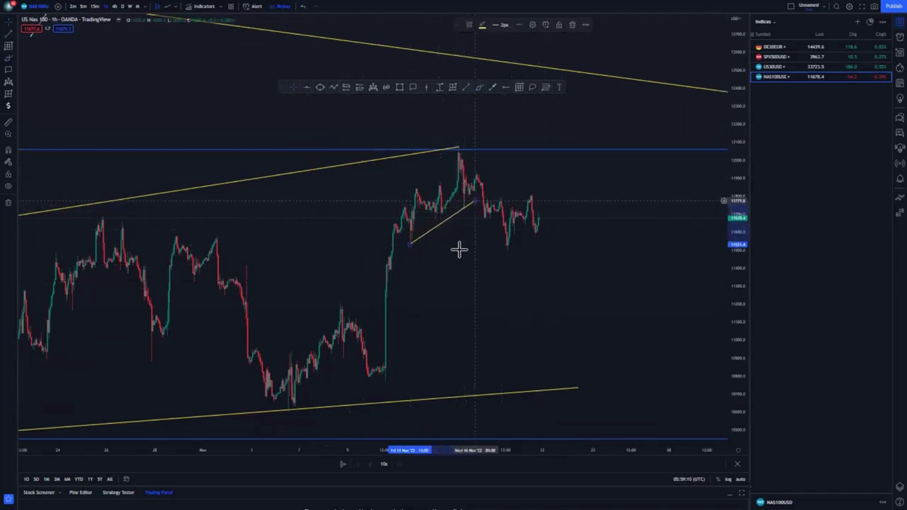
{"action": "left_click", "coordinate": [414, 189]}
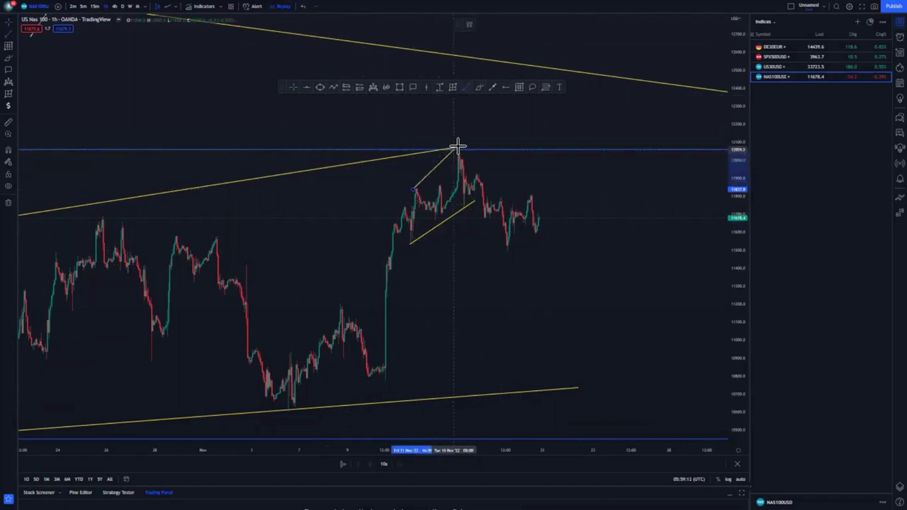
{"action": "left_click", "coordinate": [459, 148]}
- Draw two small rising channels with short yellow lines around the pullbacks after the 15 November high, on about 16 and 17 November
{"action": "scroll", "coordinate": [474, 39], "scroll_direction": "up", "scroll_amount": 1}
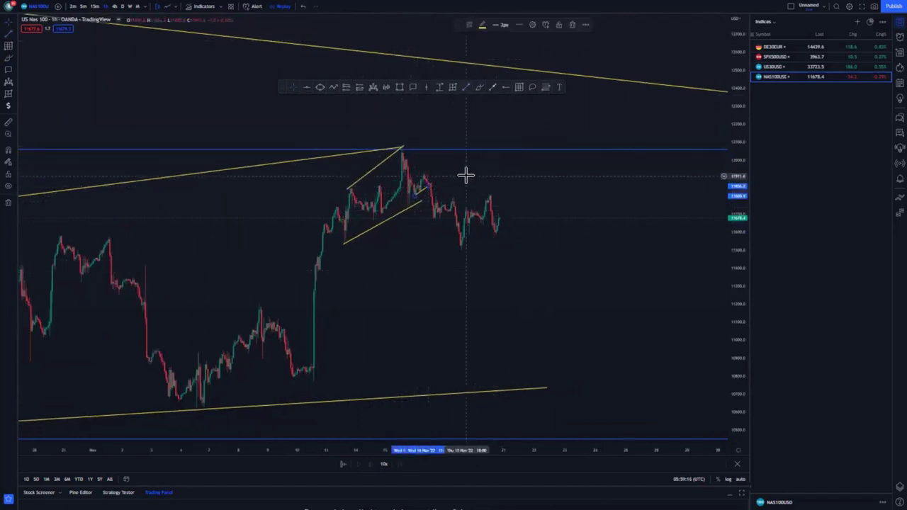
{"action": "left_click", "coordinate": [466, 87]}
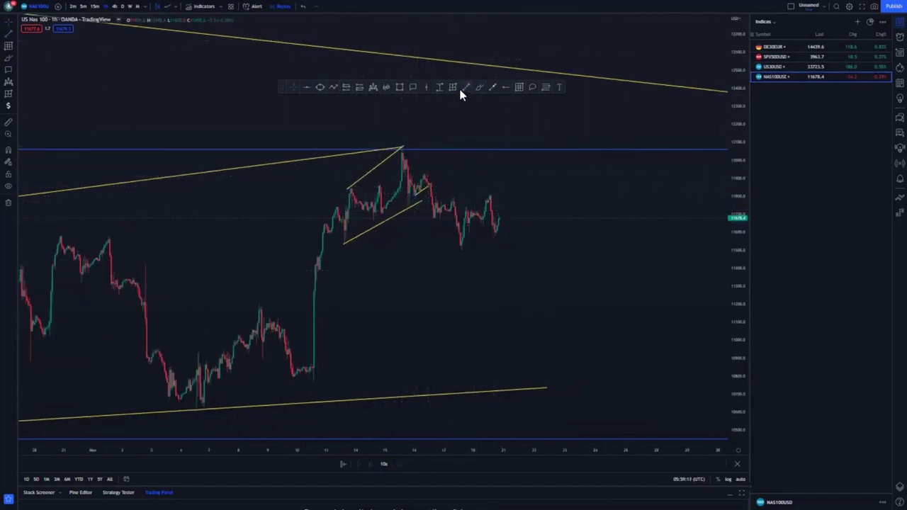
{"action": "left_click", "coordinate": [421, 172]}
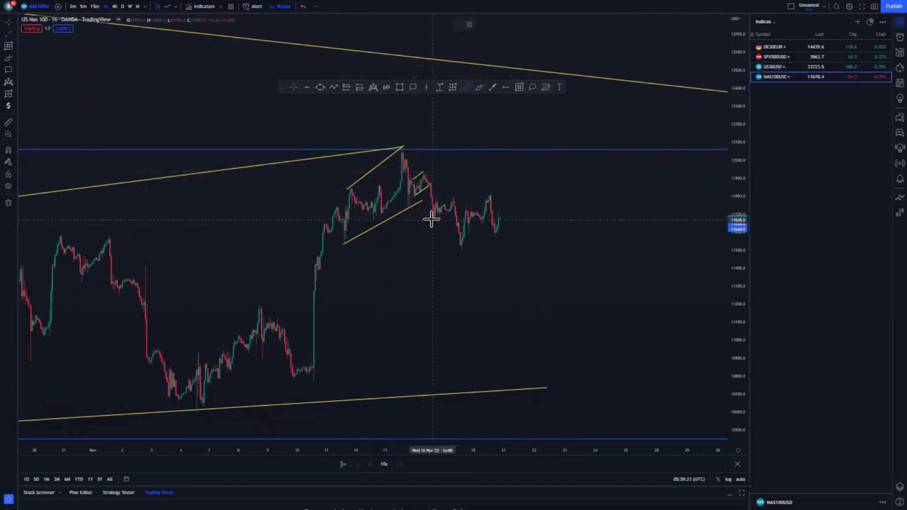
{"action": "left_click", "coordinate": [451, 210]}
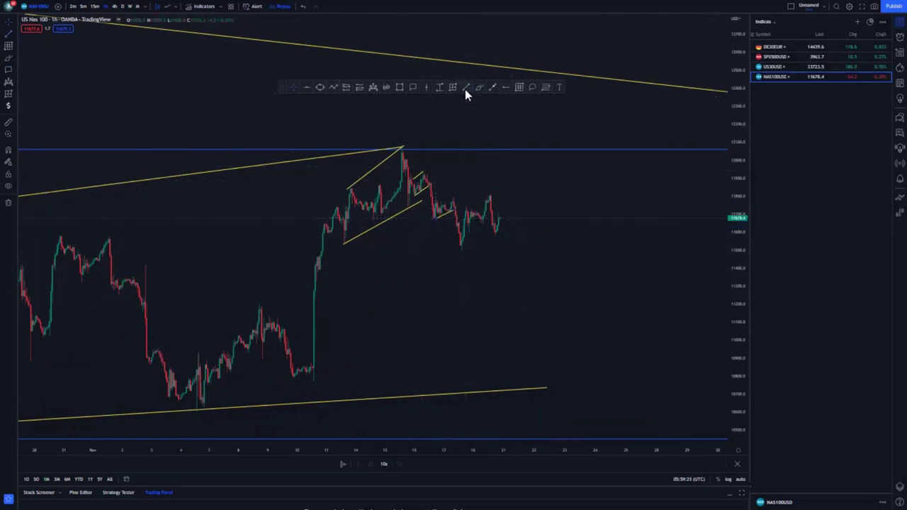
{"action": "left_click", "coordinate": [455, 195]}
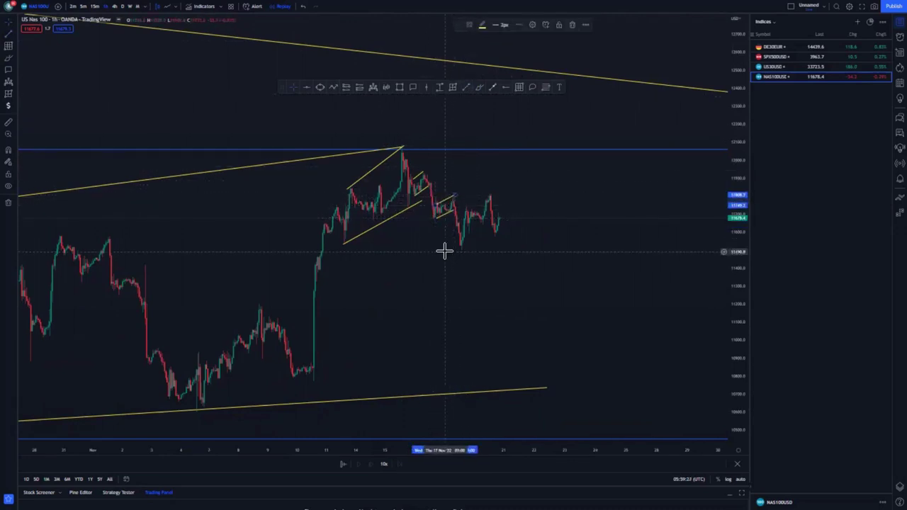
{"action": "left_click", "coordinate": [445, 252]}
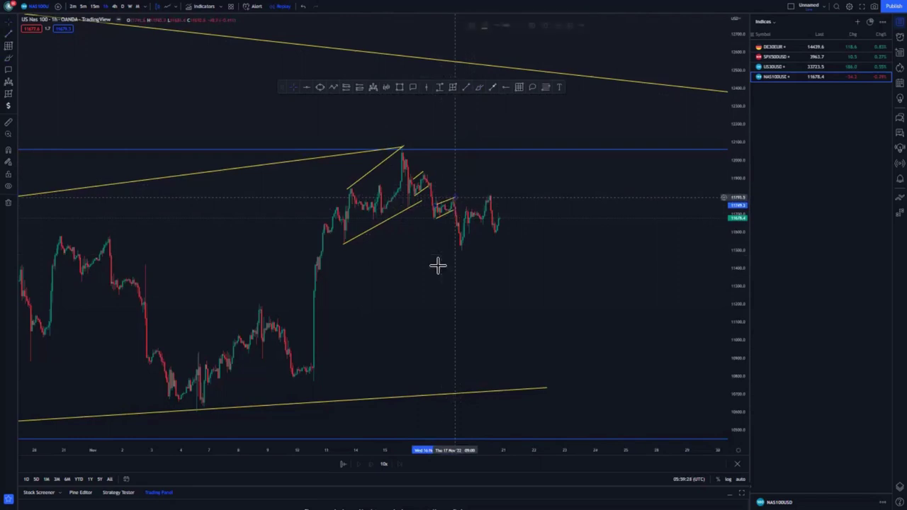
- Draw a rising trend line under the 17 and 18 November lows and place a horizontal ray at the 18 November high
{"action": "scroll", "coordinate": [432, 265], "scroll_direction": "up", "scroll_amount": 3}
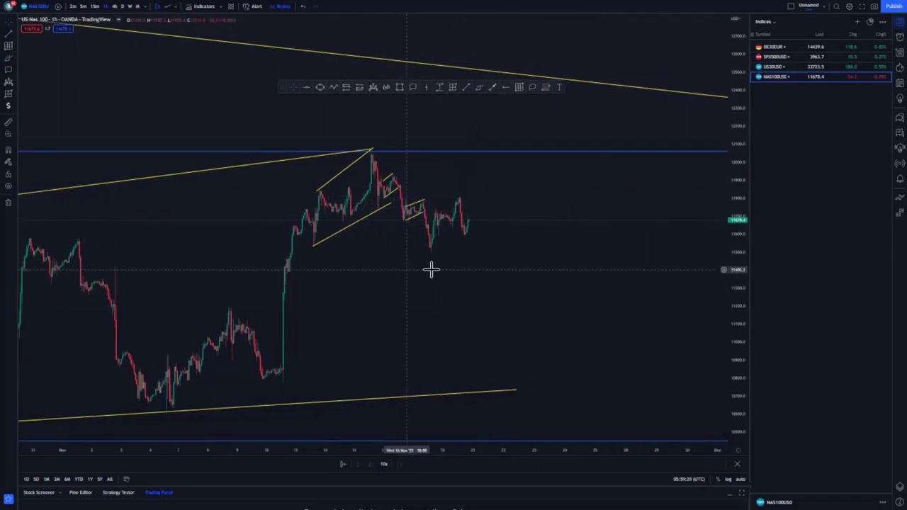
{"action": "left_click", "coordinate": [470, 88]}
{"action": "left_click", "coordinate": [334, 249]}
{"action": "left_click", "coordinate": [399, 233]}
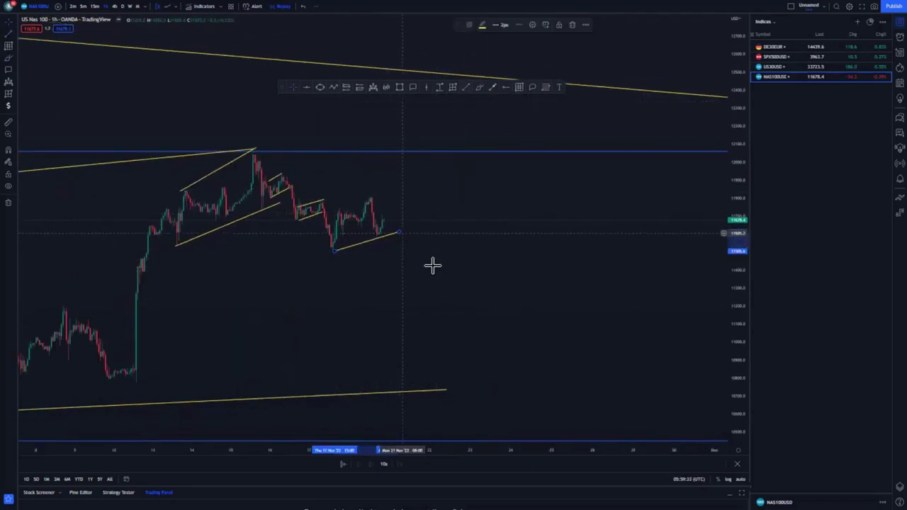
{"action": "left_click", "coordinate": [433, 266]}
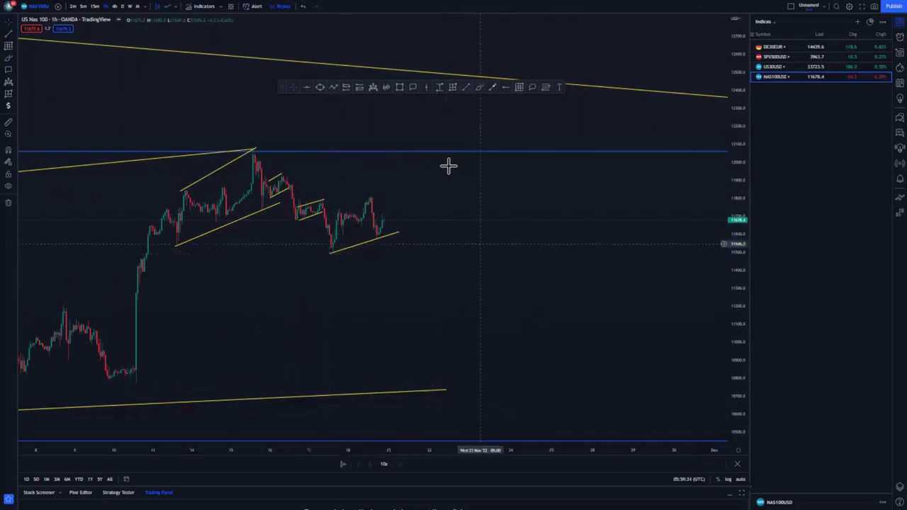
{"action": "left_click", "coordinate": [370, 195]}
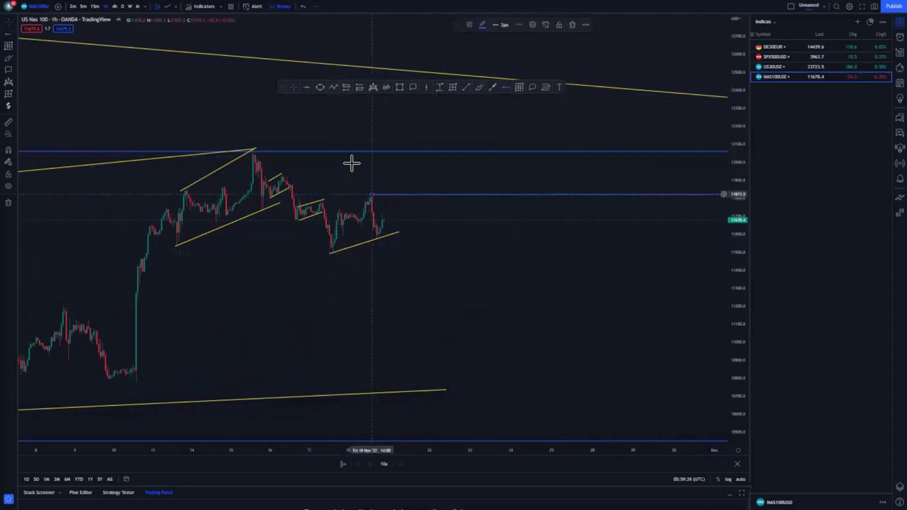
{"action": "left_click", "coordinate": [318, 205]}
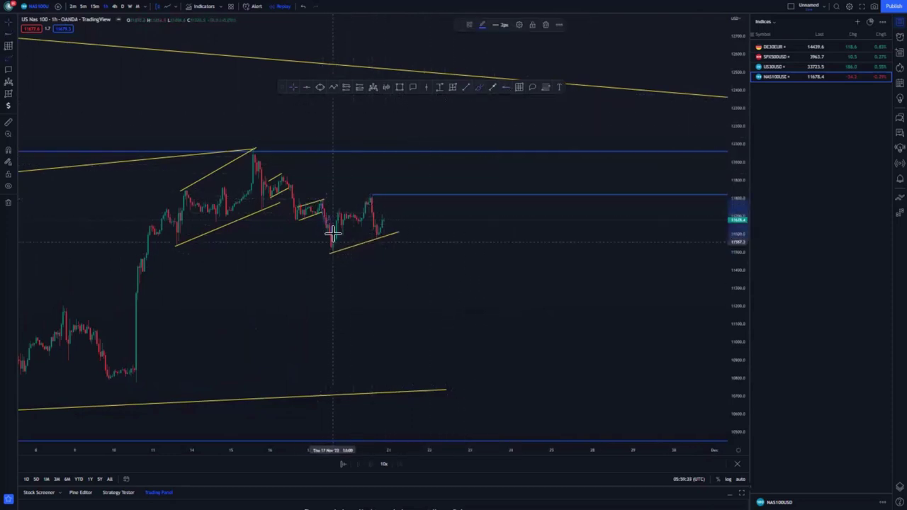
{"action": "left_click_drag", "start_coordinate": [325, 199], "coordinate": [325, 199]}
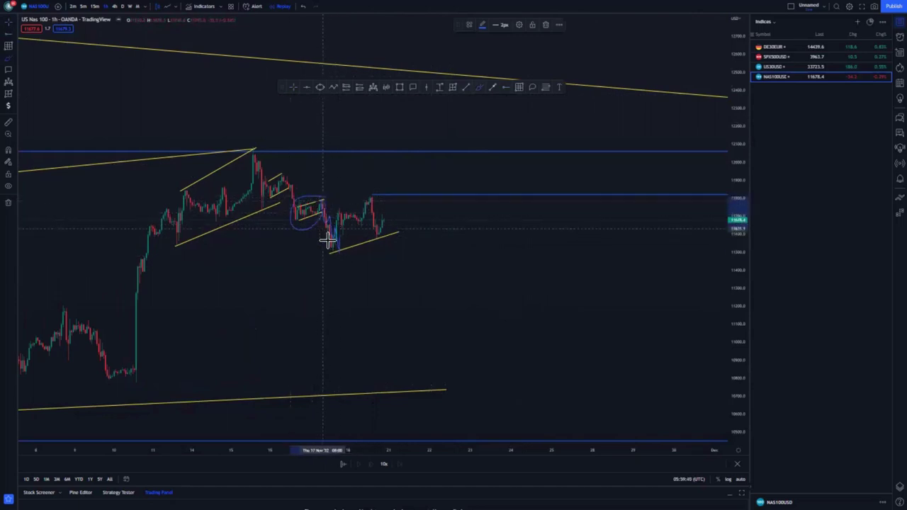
{"action": "mouse_move", "coordinate": [332, 239]}
{"action": "left_mouse_down"}
{"action": "mouse_move", "coordinate": [340, 247]}
{"action": "mouse_move", "coordinate": [360, 212]}
{"action": "left_mouse_up"}
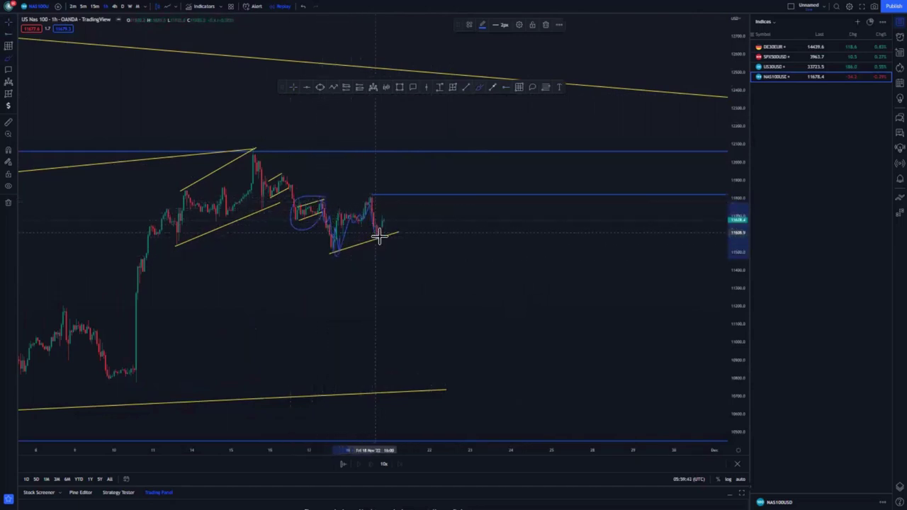
{"action": "left_click", "coordinate": [305, 7]}
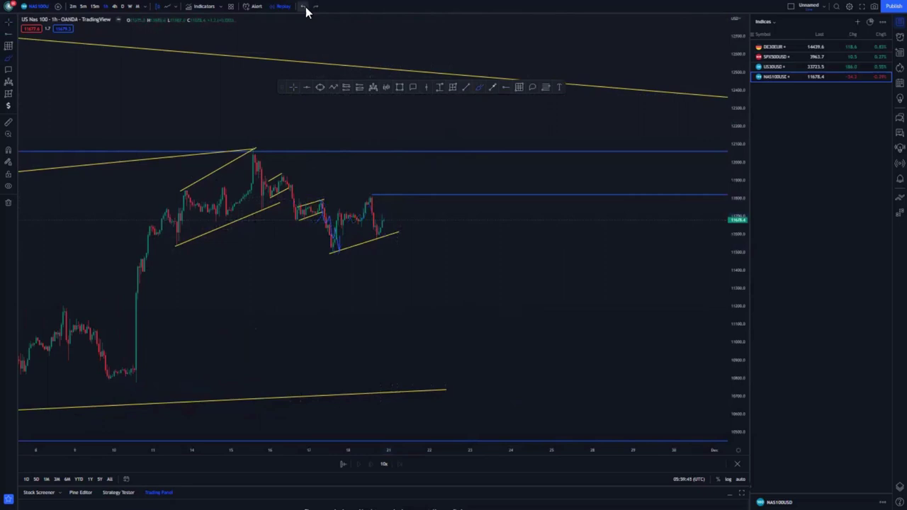
{"action": "left_click", "coordinate": [306, 6]}
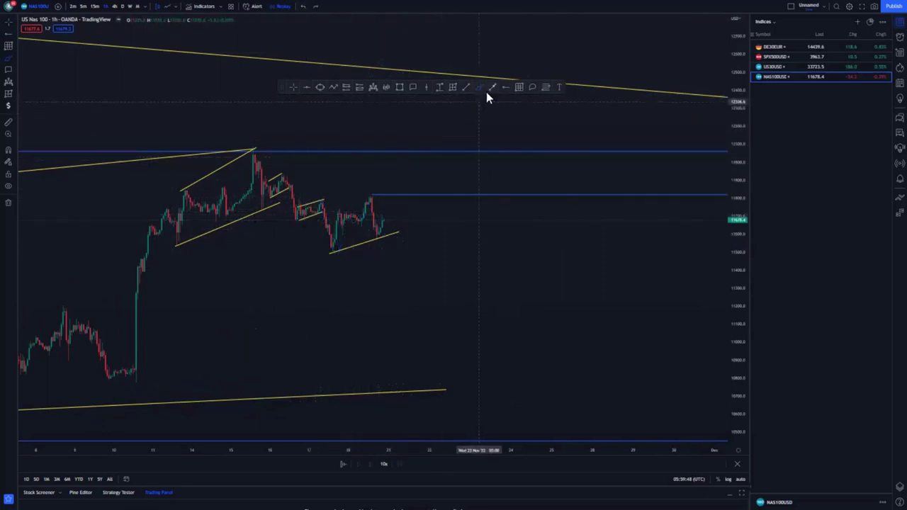
- Draw an up arrow from the latest candle to the horizontal ray and reshape the small channel's upper line to join the 17 and 18 November highs
{"action": "left_click_drag", "start_coordinate": [381, 225], "coordinate": [390, 198]}
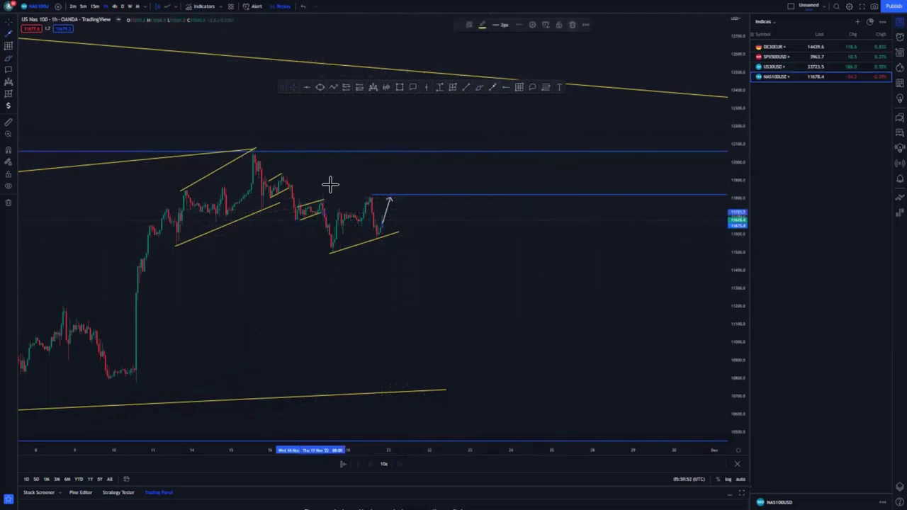
{"action": "left_click_drag", "start_coordinate": [321, 201], "coordinate": [379, 193]}
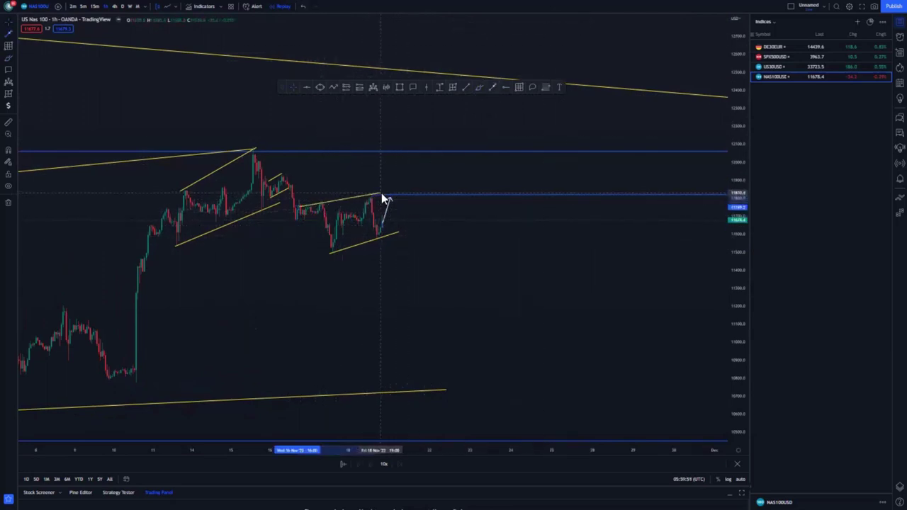
{"action": "left_click_drag", "start_coordinate": [298, 207], "coordinate": [314, 206]}
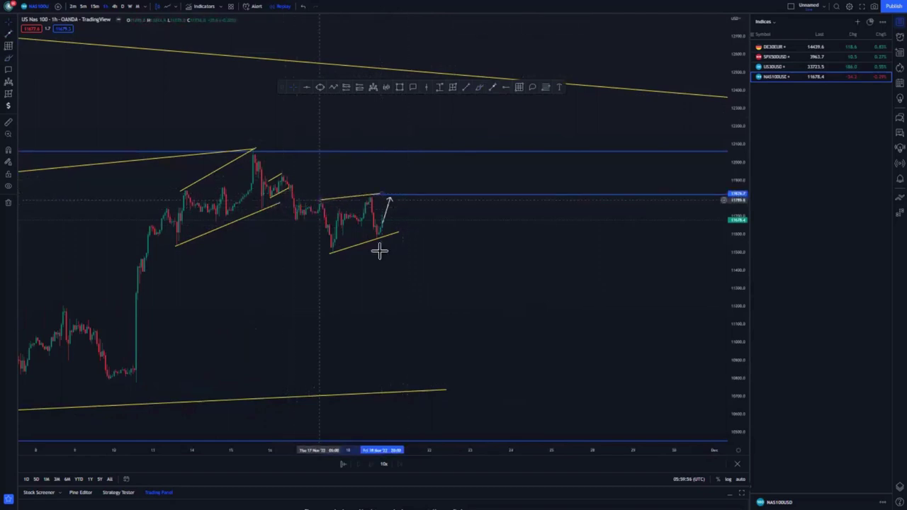
{"action": "left_click", "coordinate": [424, 274]}
{"action": "left_click_drag", "start_coordinate": [381, 194], "coordinate": [389, 196]}
{"action": "left_click", "coordinate": [403, 227]}
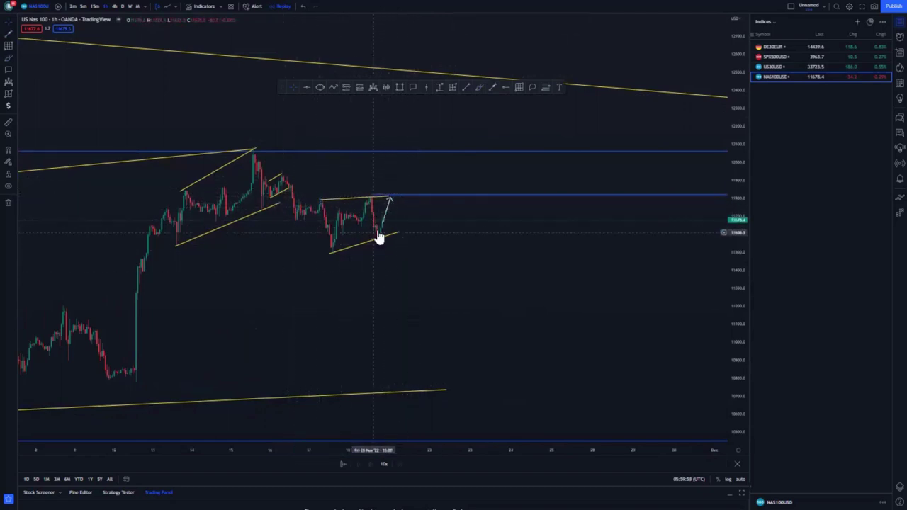
{"action": "left_click", "coordinate": [397, 233]}
{"action": "left_click", "coordinate": [407, 238]}
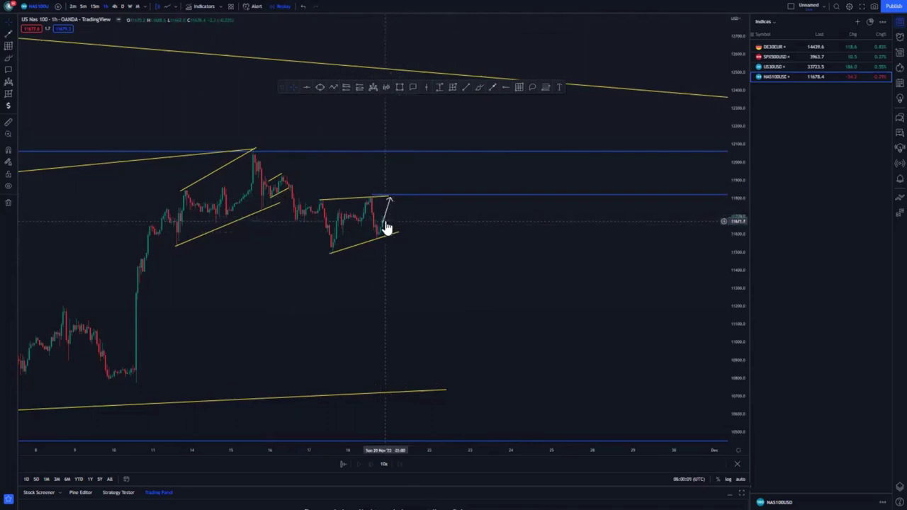
{"action": "left_click_drag", "start_coordinate": [381, 224], "coordinate": [387, 219]}
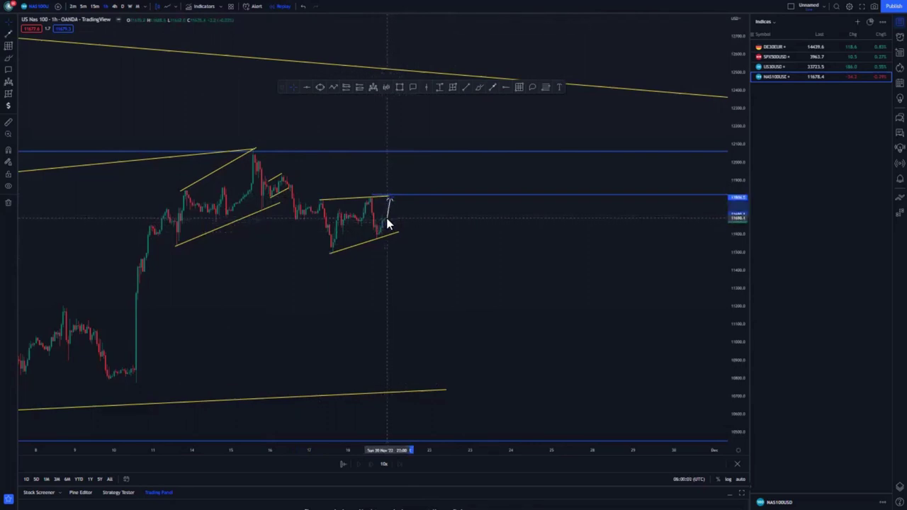
{"action": "left_click", "coordinate": [493, 88]}
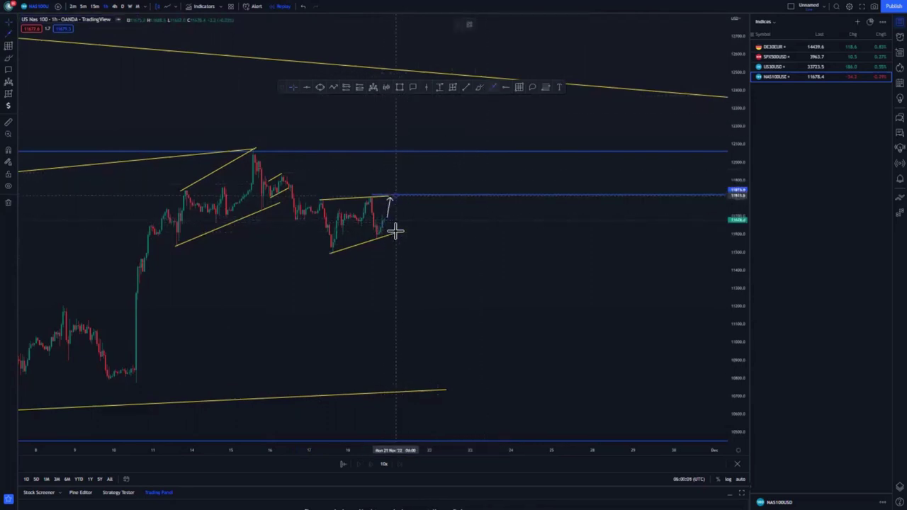
{"action": "left_click_drag", "start_coordinate": [395, 231], "coordinate": [433, 394]}
{"action": "left_click", "coordinate": [431, 389]}
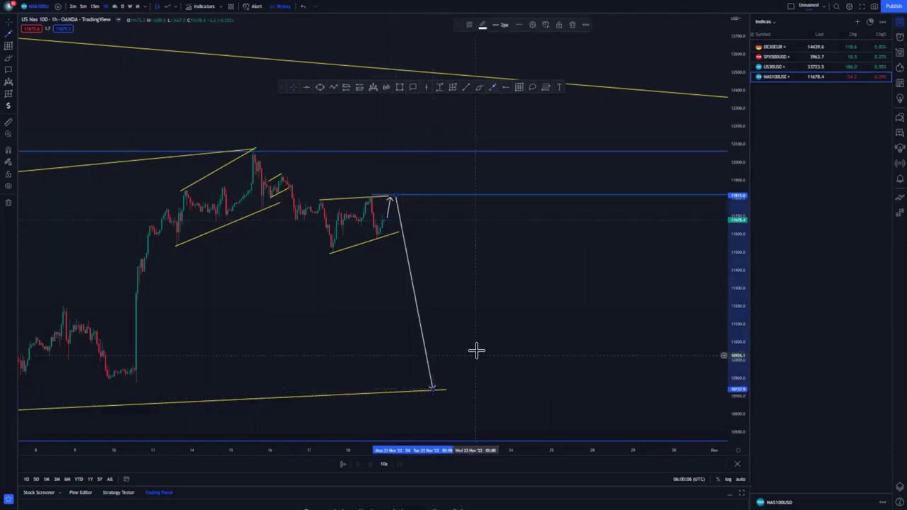
{"action": "left_click", "coordinate": [477, 351]}
{"action": "scroll", "coordinate": [413, 364], "scroll_direction": "down", "scroll_amount": 2}
{"action": "scroll", "coordinate": [373, 314], "scroll_direction": "up", "scroll_amount": 2}
{"action": "left_click", "coordinate": [419, 263]}
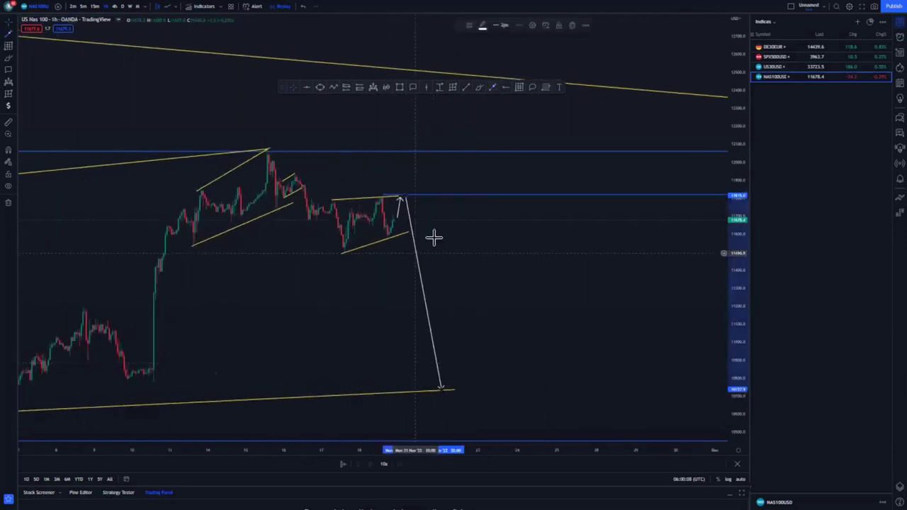
{"action": "left_click", "coordinate": [574, 26]}
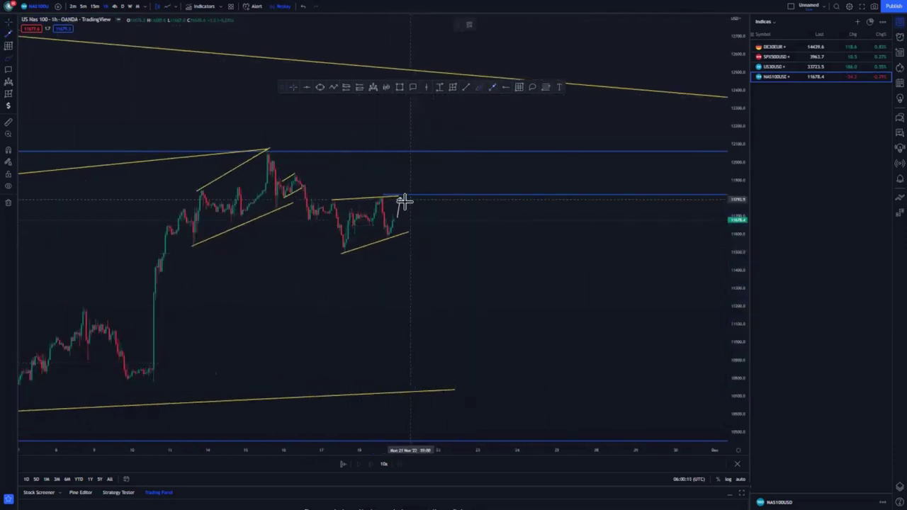
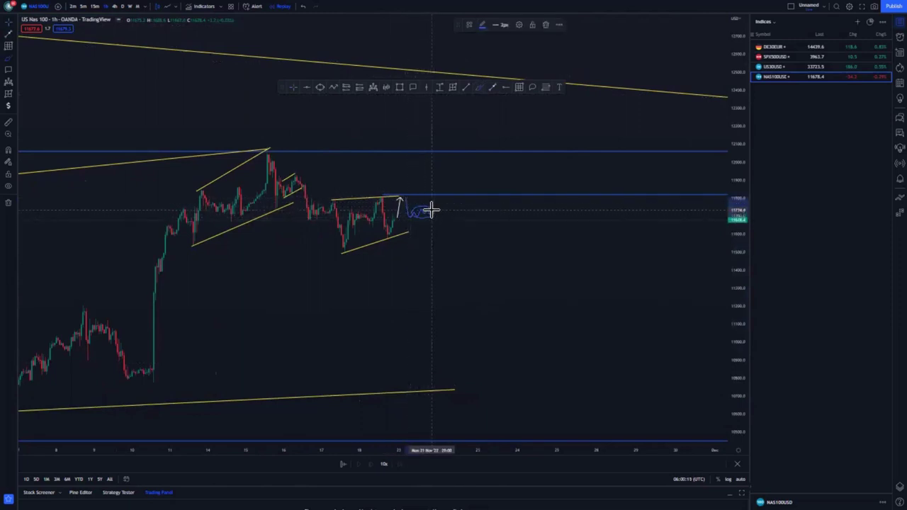
- Brush a circled zigzag below the ray on 21 November and place a short position there, with stop about 11786 and target at the rising yellow line
{"action": "left_click_drag", "start_coordinate": [431, 210], "coordinate": [432, 211]}
{"action": "left_click", "coordinate": [427, 220]}
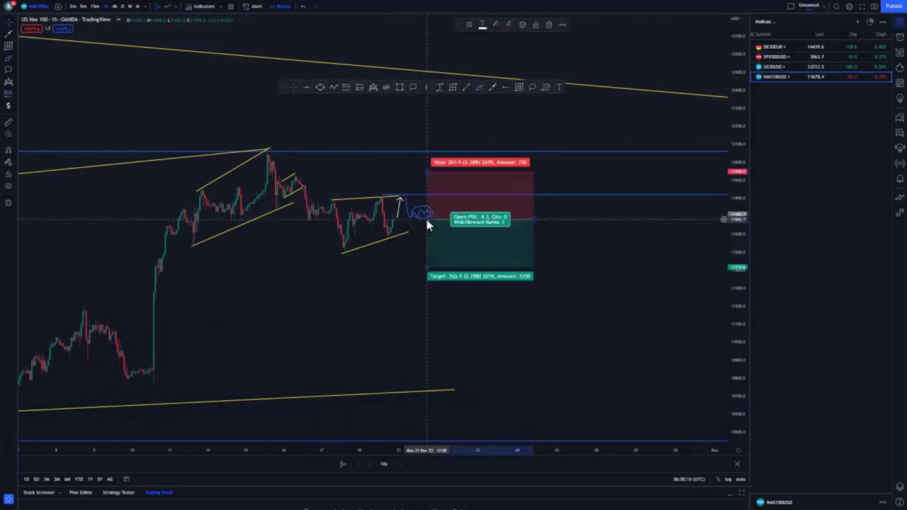
{"action": "left_click_drag", "start_coordinate": [426, 201], "coordinate": [426, 204]}
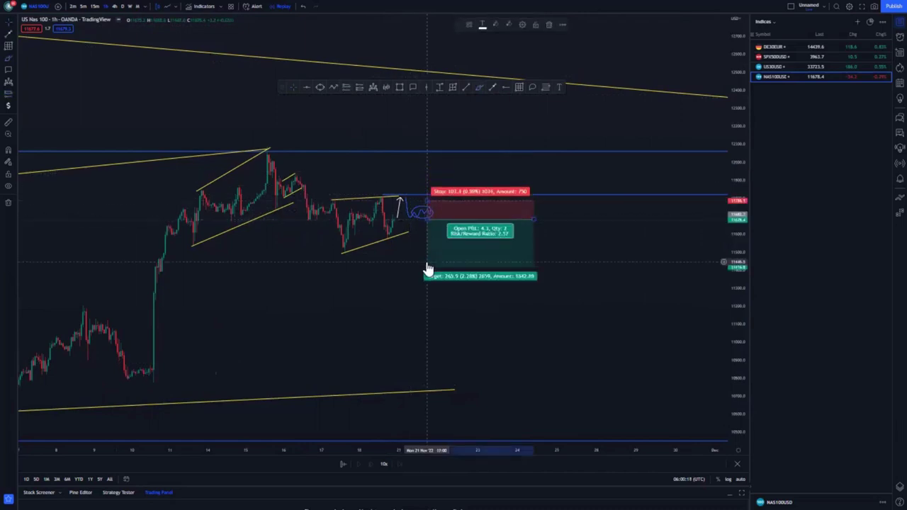
{"action": "left_click_drag", "start_coordinate": [427, 298], "coordinate": [421, 384]}
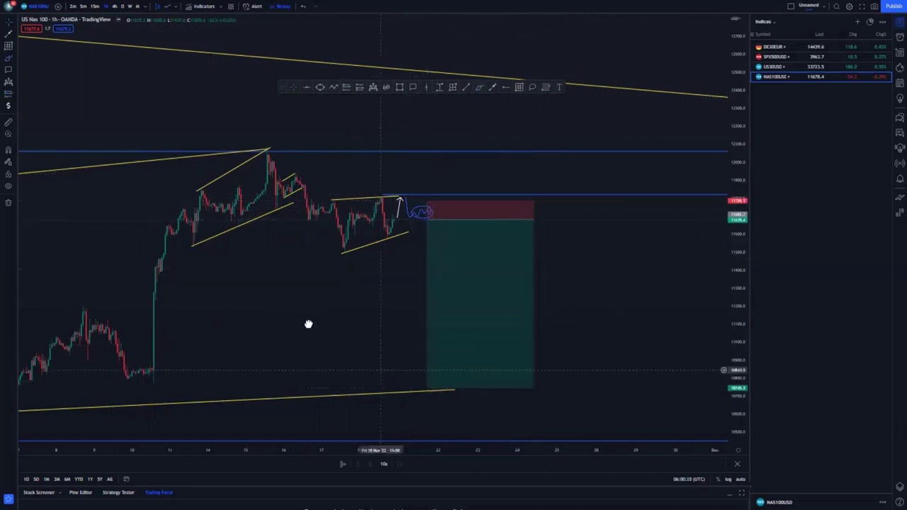
- Lower the short position's target past the blue October-low level to the falling channel's lower yellow line, at about 8936
{"action": "scroll", "coordinate": [344, 326], "scroll_direction": "down", "scroll_amount": 3}
{"action": "scroll", "coordinate": [343, 326], "scroll_direction": "down", "scroll_amount": 4}
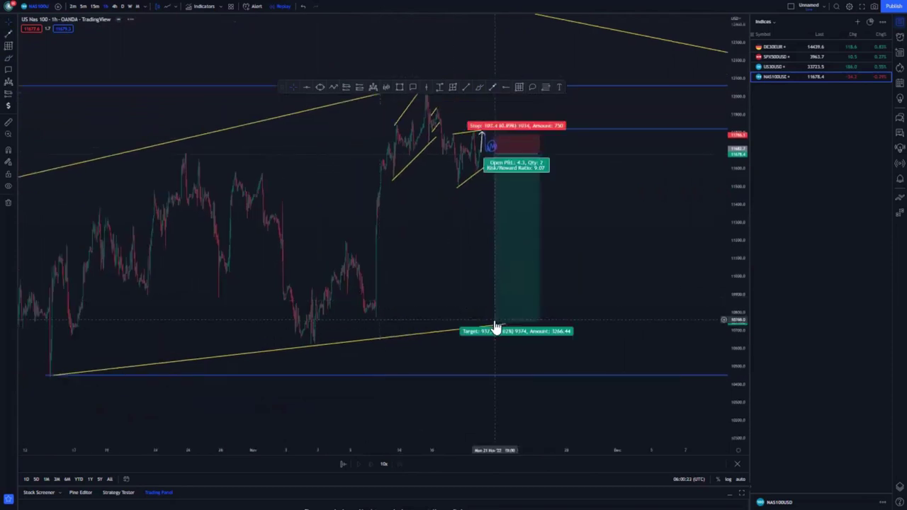
{"action": "left_click_drag", "start_coordinate": [494, 323], "coordinate": [494, 366]}
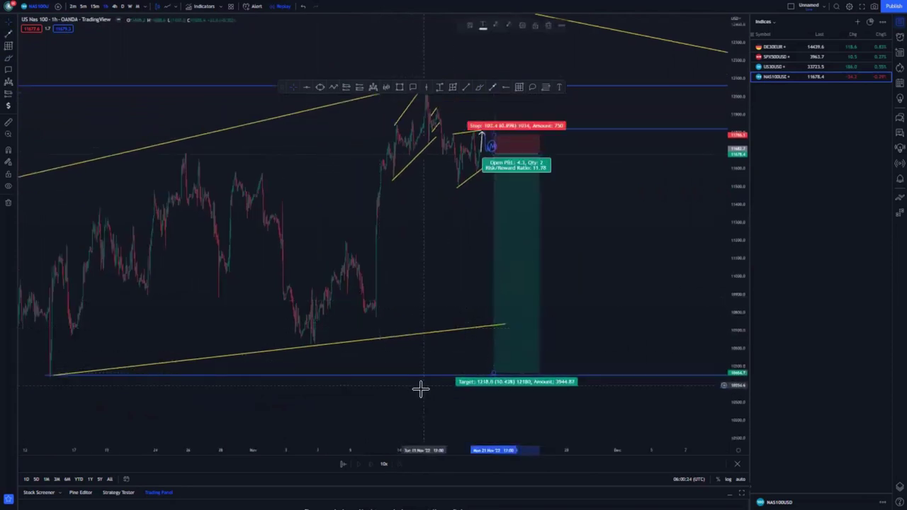
{"action": "left_click_drag", "start_coordinate": [299, 316], "coordinate": [269, 307]}
{"action": "scroll", "coordinate": [400, 338], "scroll_direction": "down", "scroll_amount": 8}
{"action": "left_click_drag", "start_coordinate": [734, 239], "coordinate": [733, 397]}
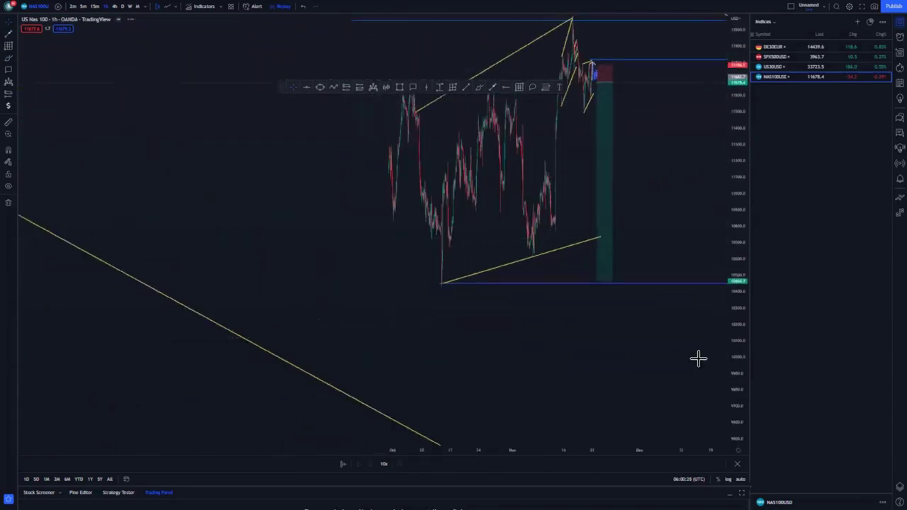
{"action": "left_click_drag", "start_coordinate": [610, 361], "coordinate": [564, 292]}
{"action": "left_click_drag", "start_coordinate": [573, 223], "coordinate": [574, 354]}
{"action": "scroll", "coordinate": [540, 312], "scroll_direction": "up", "scroll_amount": 5}
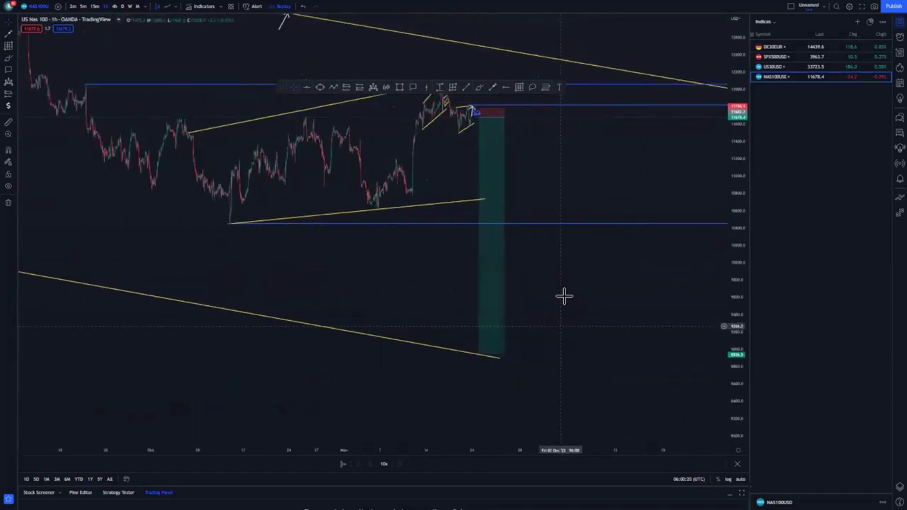
- Widen the short position so that it ends at about 1 December
{"action": "left_click_drag", "start_coordinate": [566, 307], "coordinate": [614, 350]}
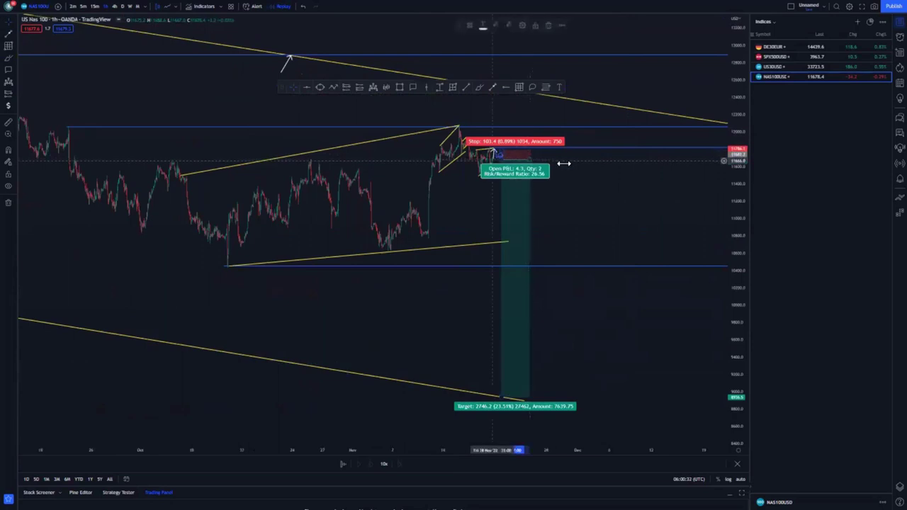
{"action": "left_click_drag", "start_coordinate": [564, 164], "coordinate": [577, 167]}
{"action": "left_click", "coordinate": [625, 221]}
{"action": "left_click_drag", "start_coordinate": [741, 400], "coordinate": [737, 364]}
{"action": "scroll", "coordinate": [225, 298], "scroll_direction": "up", "scroll_amount": 3}
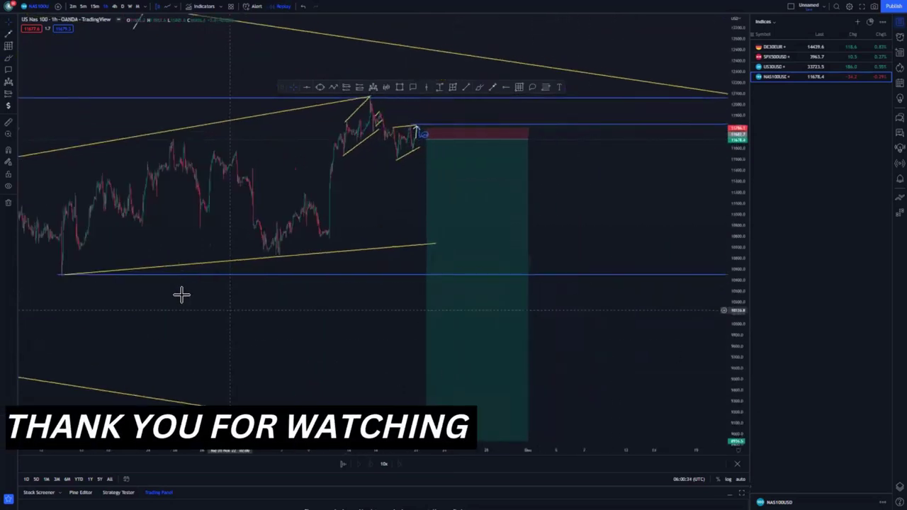
{"action": "scroll", "coordinate": [146, 303], "scroll_direction": "down", "scroll_amount": 2}
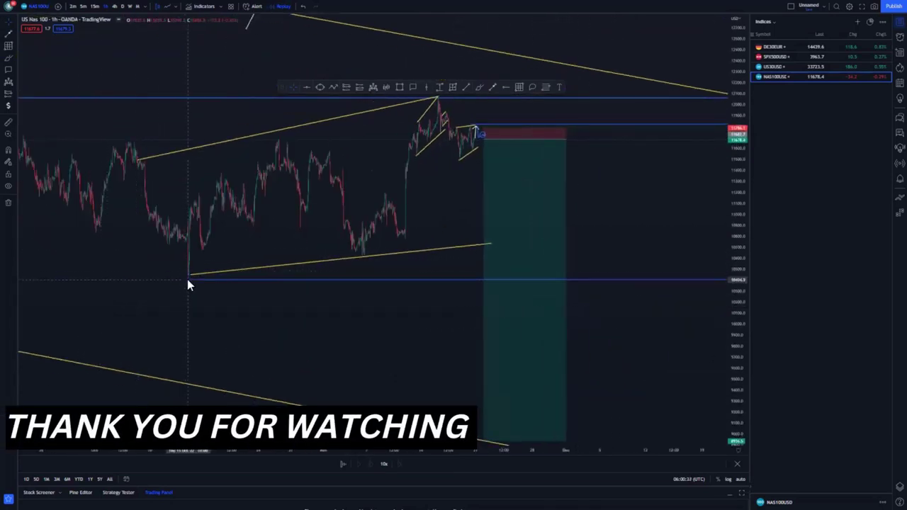